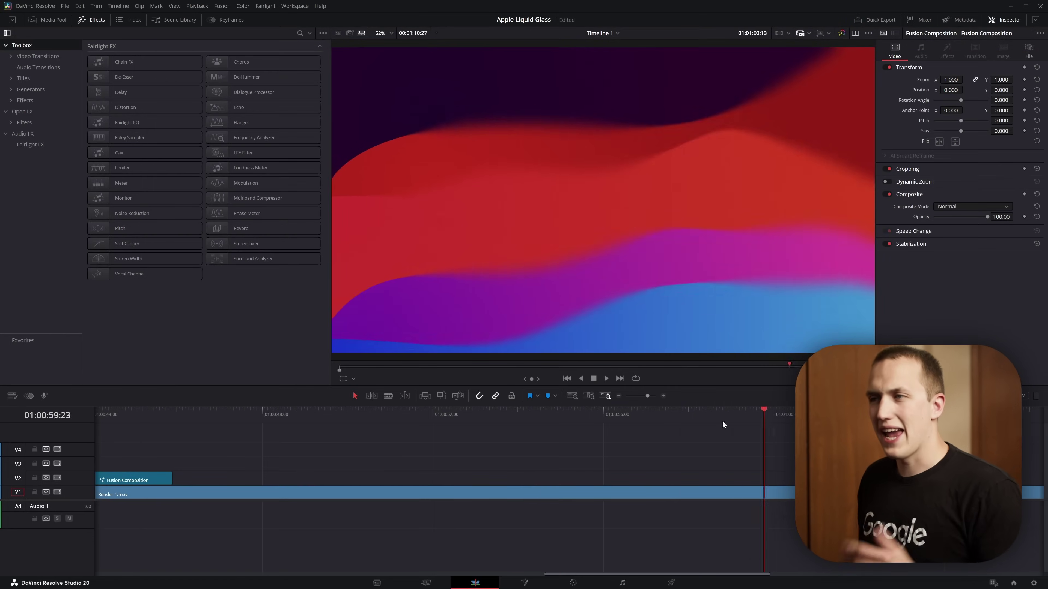
# Add a Text+ title on track V2 above the Render 1.mov clip and make it read HELLO WORLD.
pyautogui.click(435, 413)
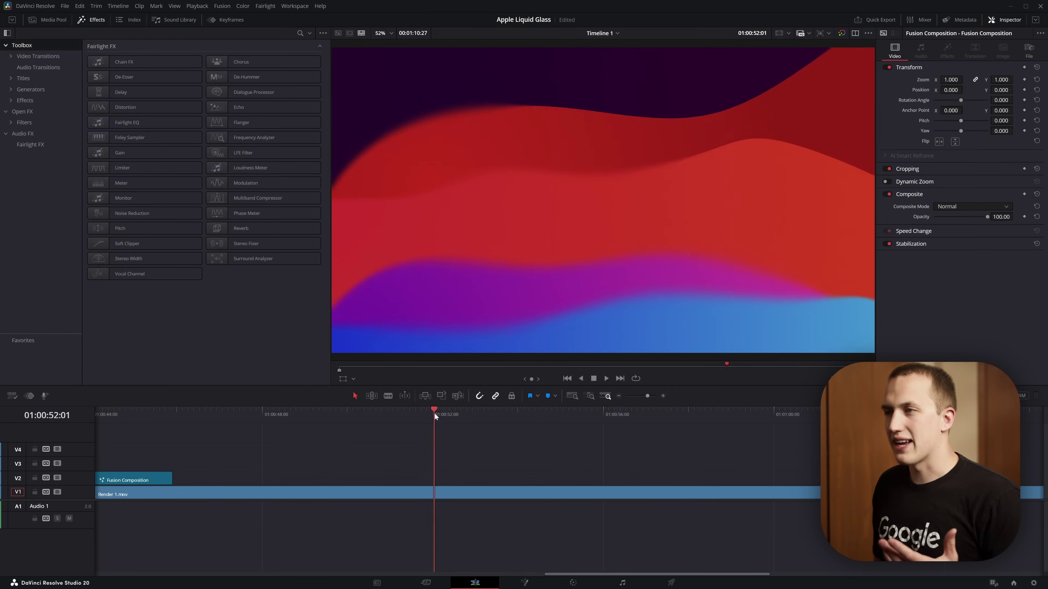
pyautogui.click(557, 411)
pyautogui.press('space')
pyautogui.press('space')
pyautogui.click(31, 78)
pyautogui.moveTo(124, 107); pyautogui.dragTo(554, 481)
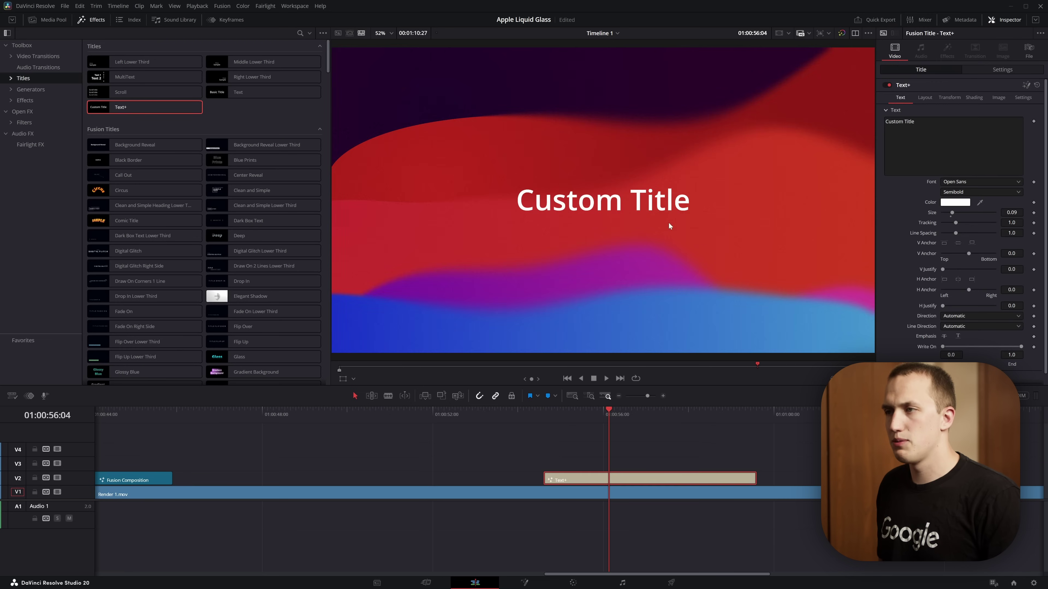
pyautogui.write('HELLO')
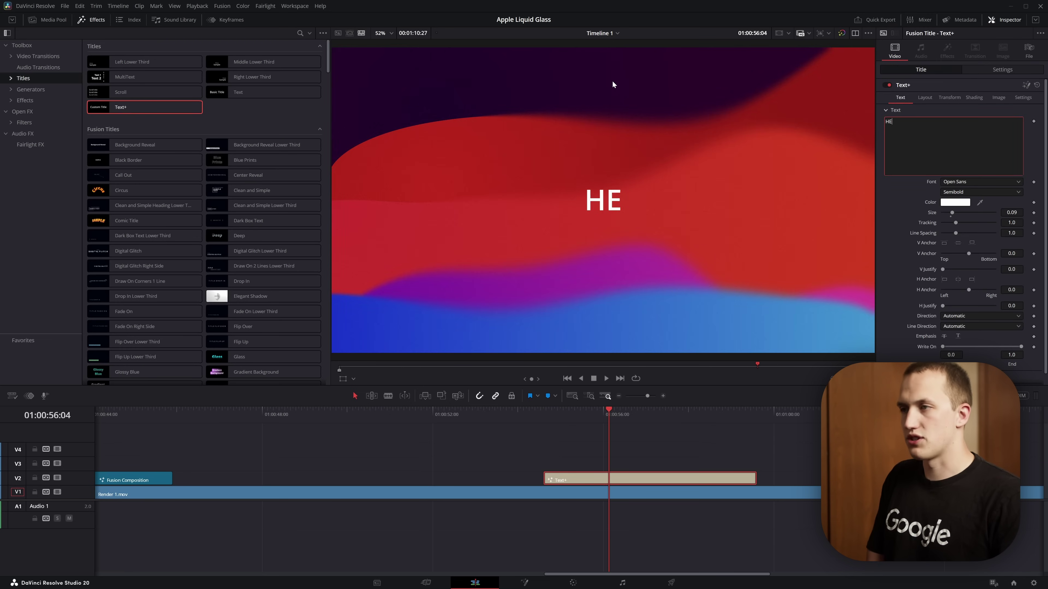
pyautogui.write(' WORLD')
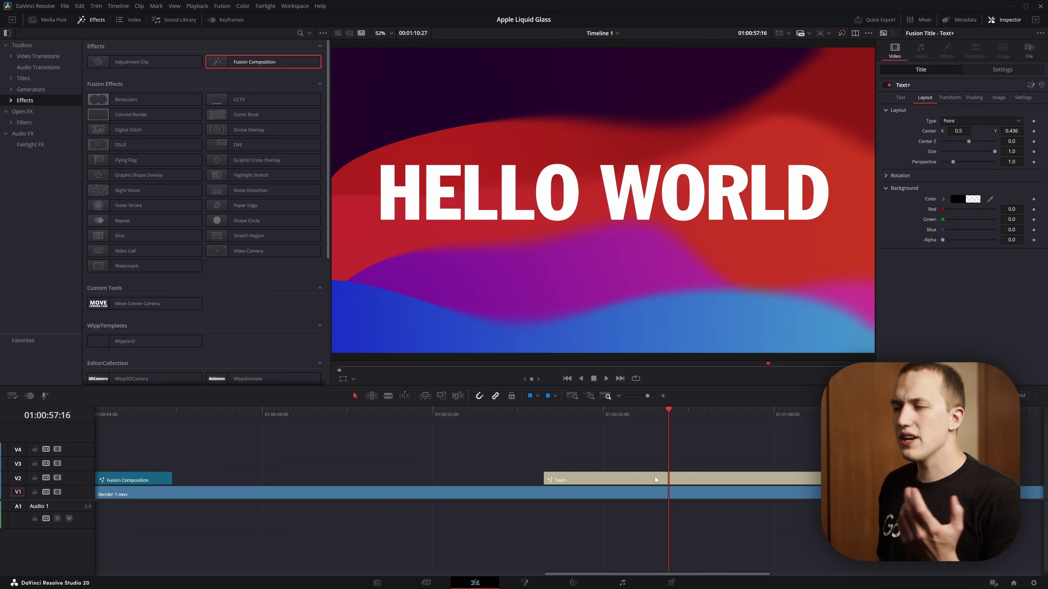
# Place a Fusion Composition clip on track V3 above the HELLO WORLD title and open it on the Fusion page.
pyautogui.click(655, 480)
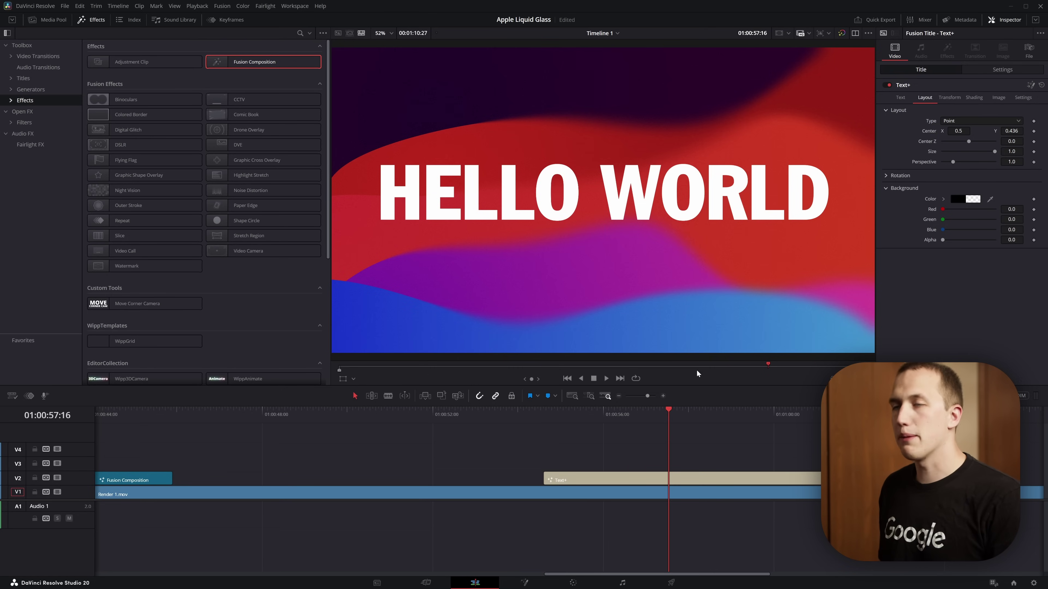
pyautogui.moveTo(234, 66); pyautogui.dragTo(599, 466)
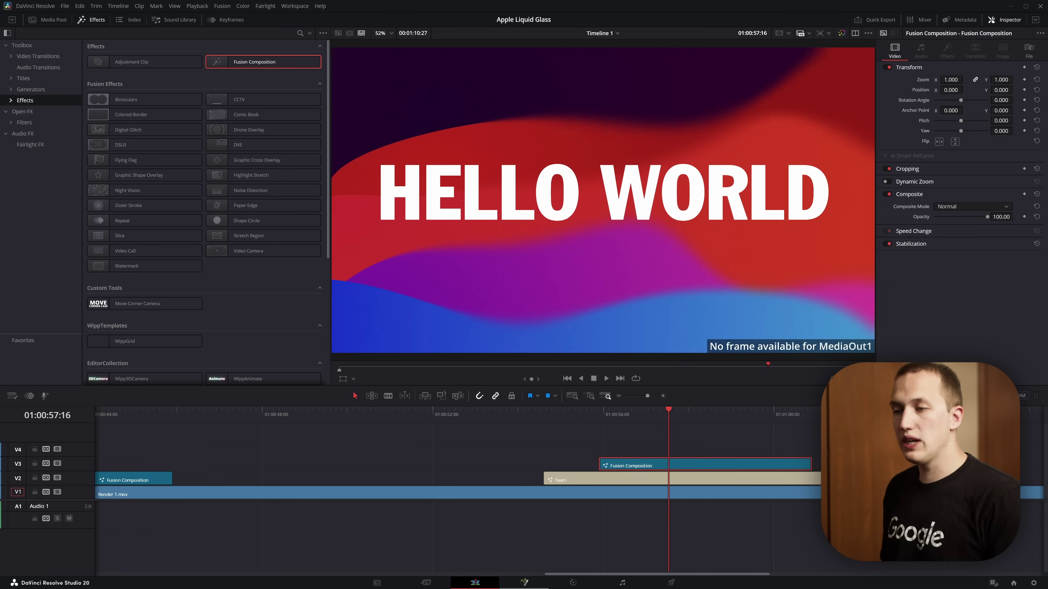
pyautogui.click(524, 582)
# Add a MediaIn node connected to MediaOut1 and change its media source.
pyautogui.moveTo(506, 469); pyautogui.dragTo(827, 489)
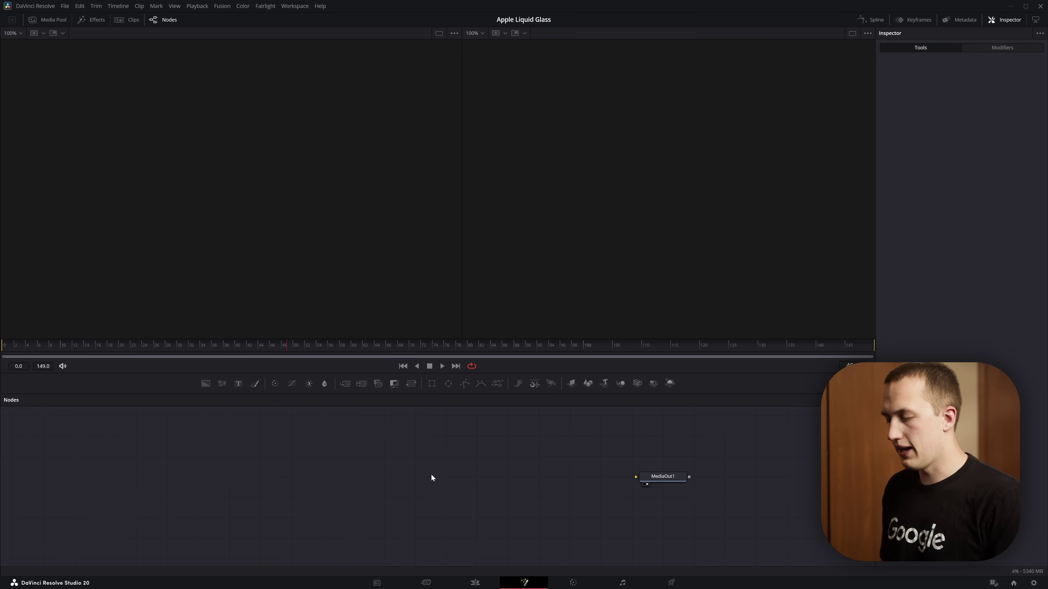
pyautogui.hotkey('shift', 'space')
pyautogui.write('media')
pyautogui.press('Return')
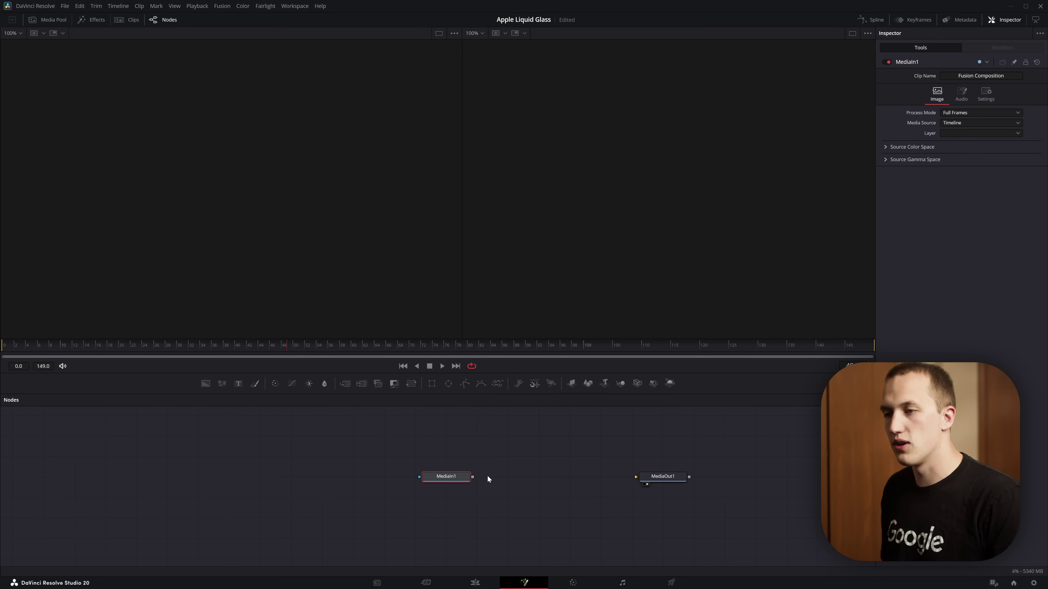
pyautogui.moveTo(625, 473); pyautogui.dragTo(662, 476)
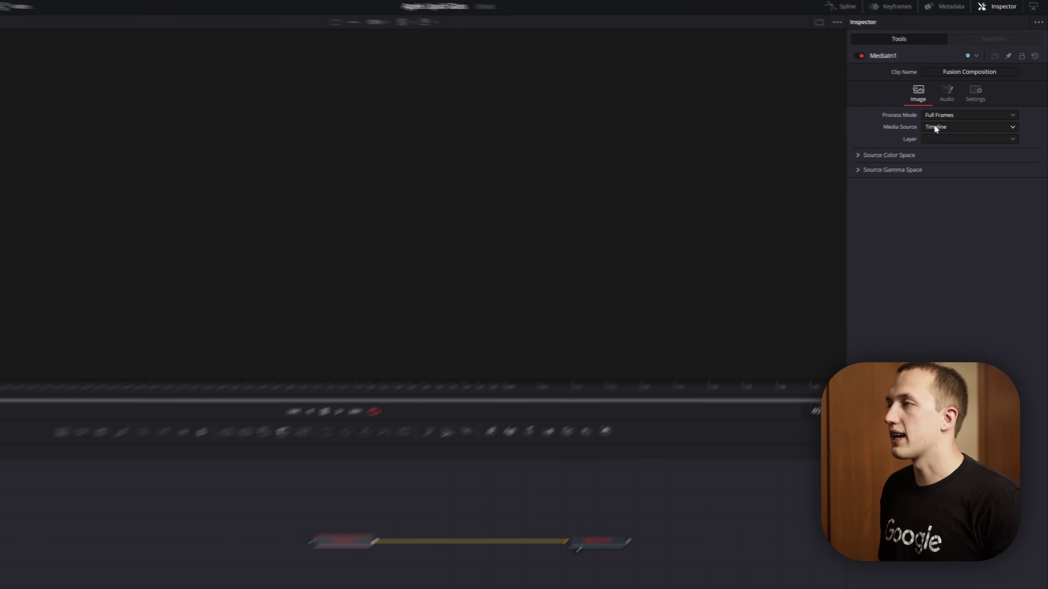
pyautogui.click(980, 122)
pyautogui.click(840, 202)
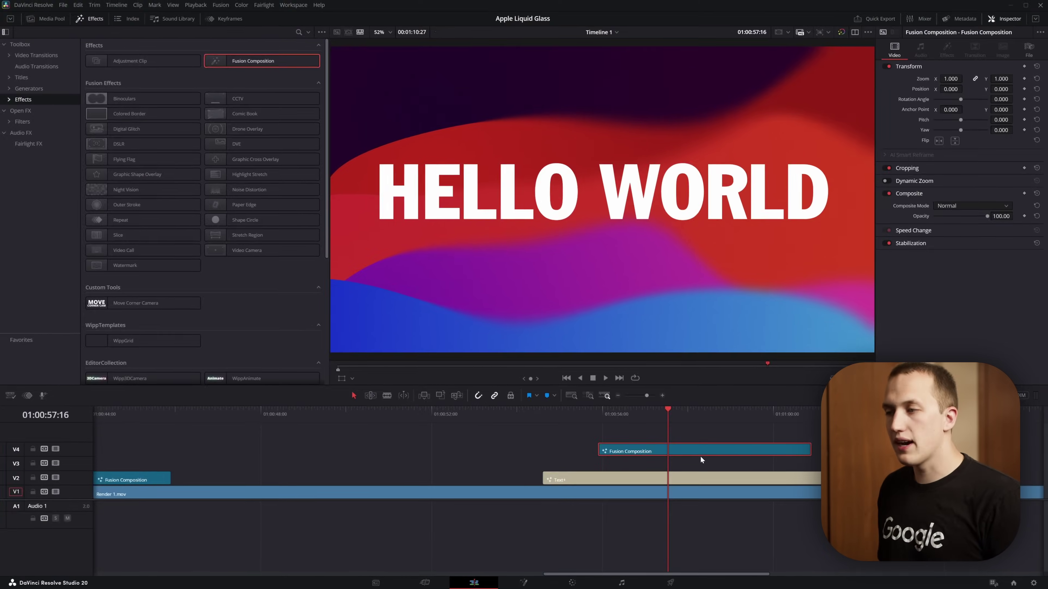
# Shift the Fusion Composition clip slightly later along track V4 and open it on the Fusion page.
pyautogui.moveTo(701, 456); pyautogui.dragTo(742, 451)
pyautogui.hscroll(3, 631, 453)
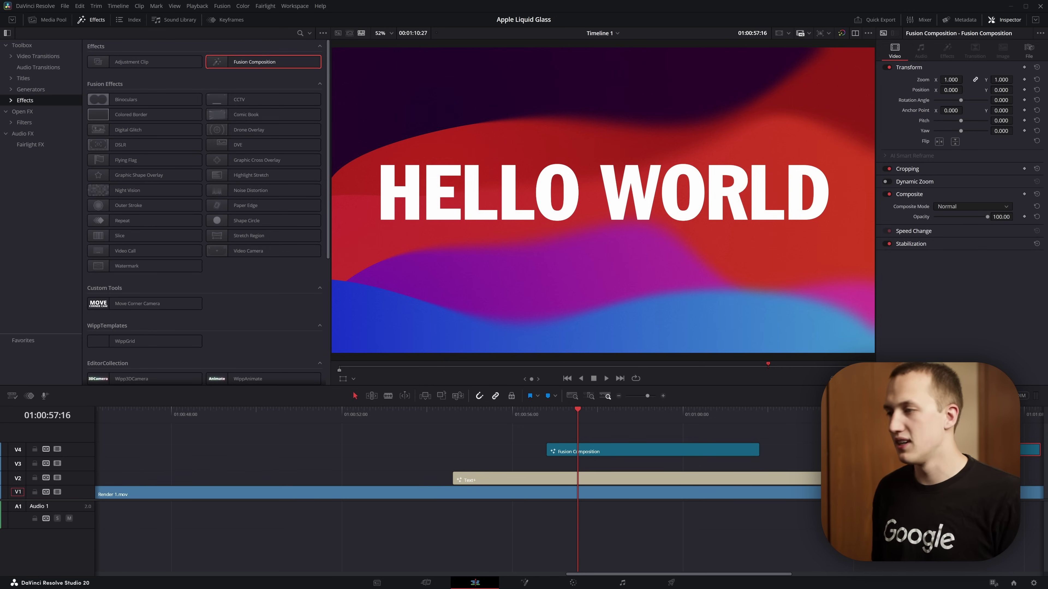
pyautogui.hotkey('shift', '5')
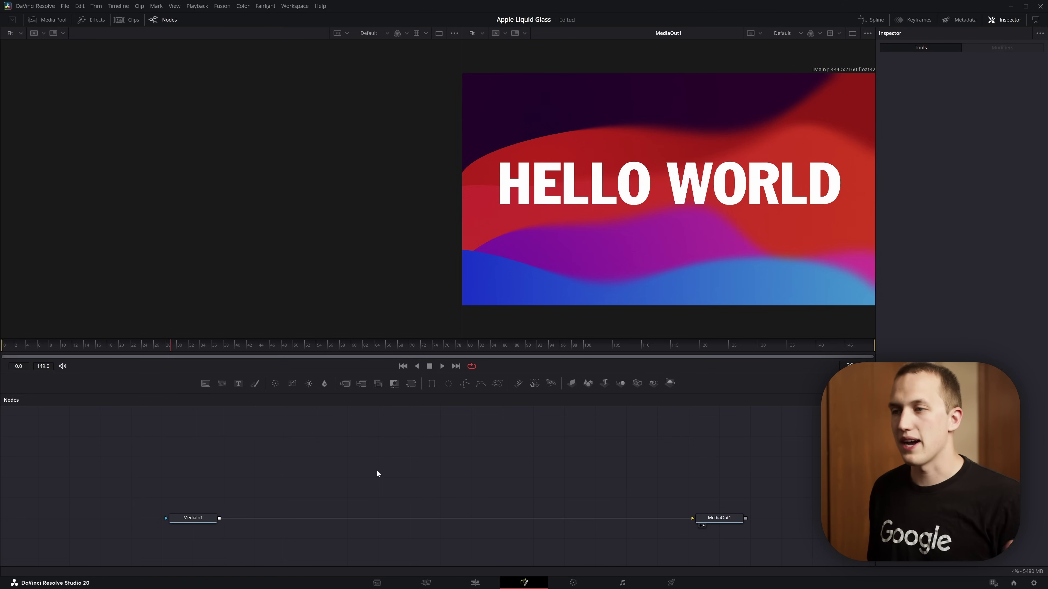
# Add a Bitmap node and a Rectangle mask, view the rectangle in the first viewer, and feed it into the Bitmap input.
pyautogui.hotkey('shift', 'space')
pyautogui.write('bit')
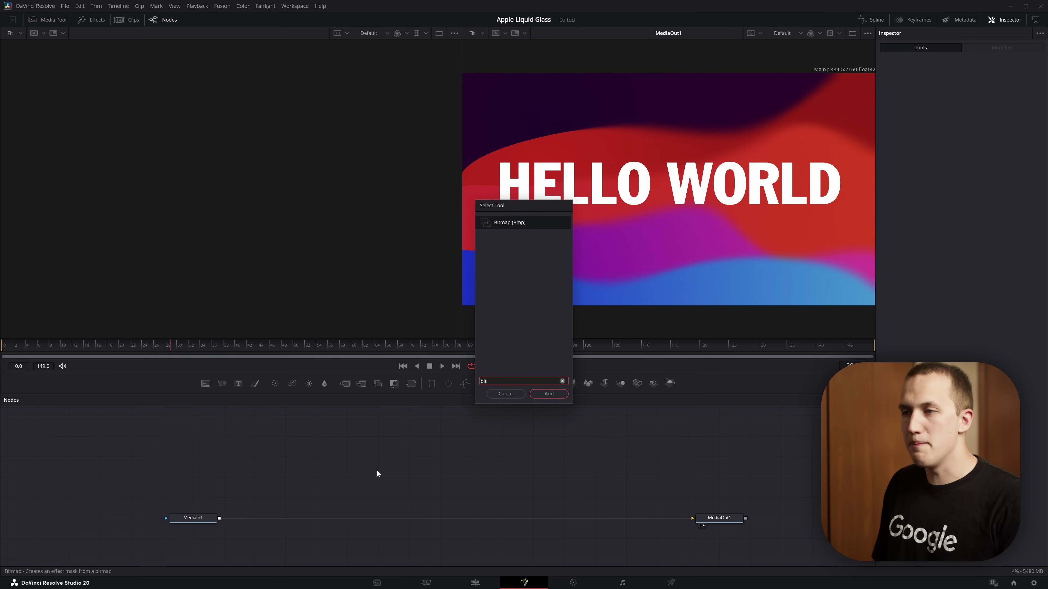
pyautogui.press('Return')
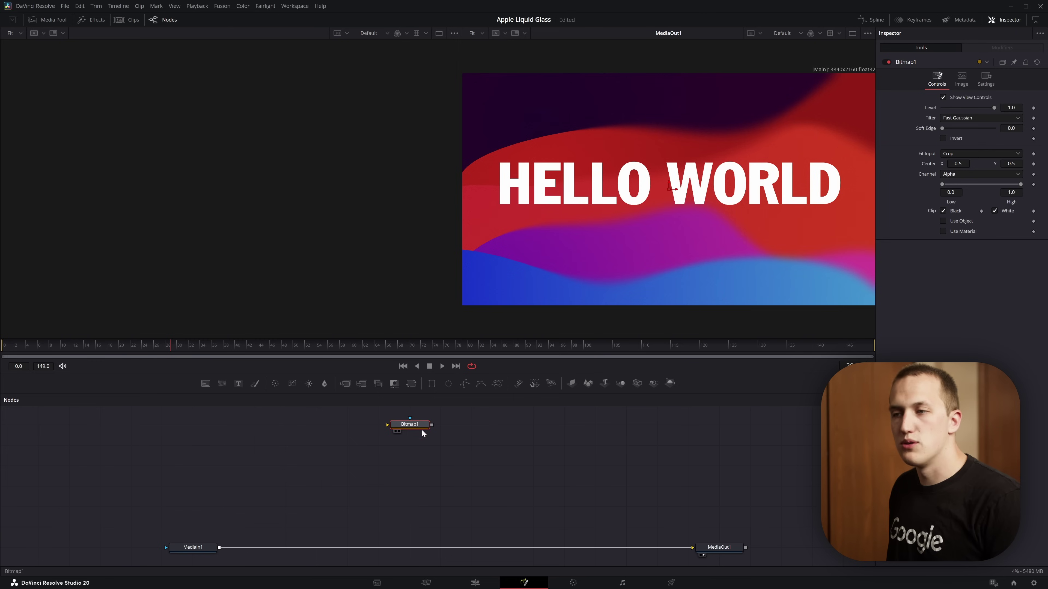
pyautogui.moveTo(445, 417); pyautogui.dragTo(533, 411)
pyautogui.press('1')
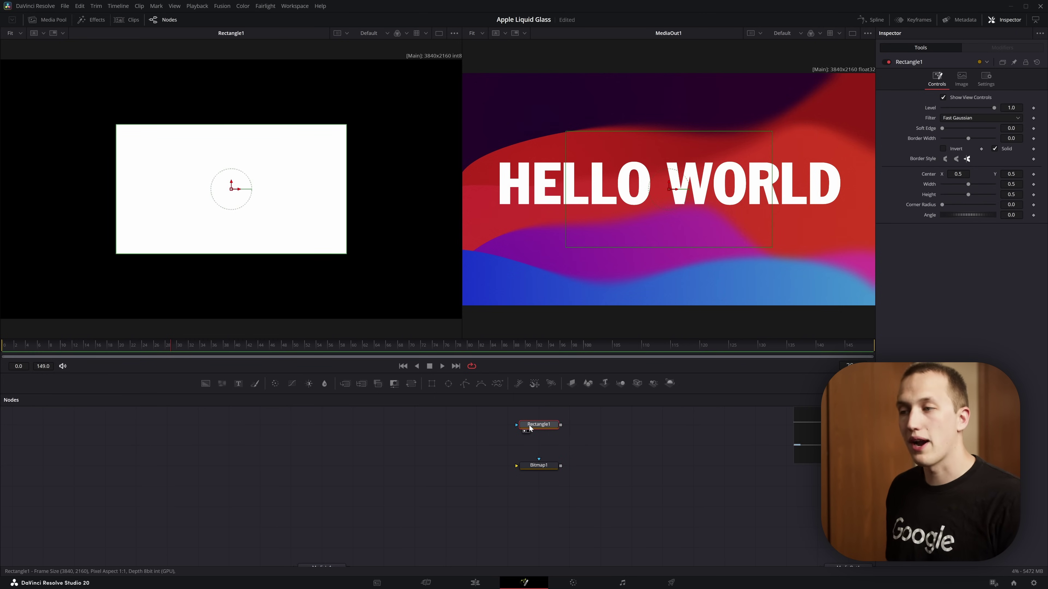
pyautogui.moveTo(561, 426); pyautogui.dragTo(528, 456)
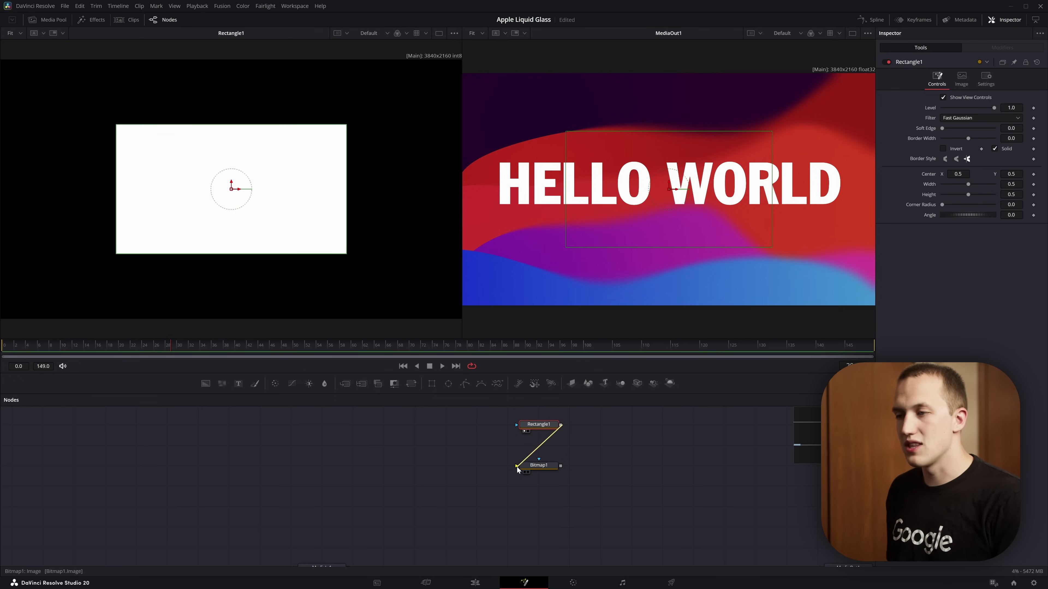
pyautogui.click(534, 467)
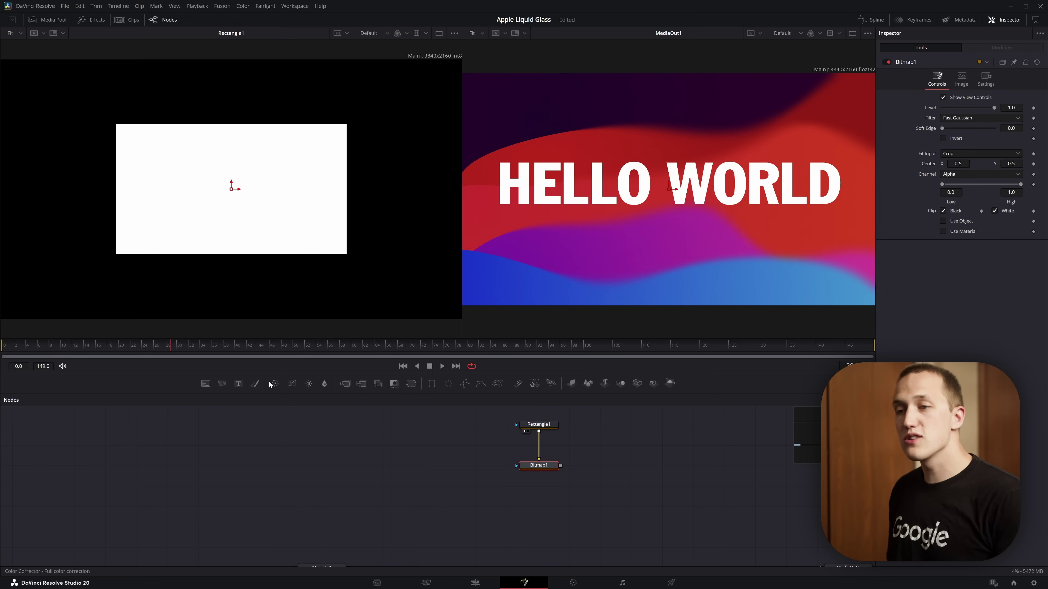
# Try a Text+ node reading "Hi!" as the Bitmap input, view the Bitmap output, and delete the text node.
pyautogui.moveTo(461, 436); pyautogui.dragTo(460, 437)
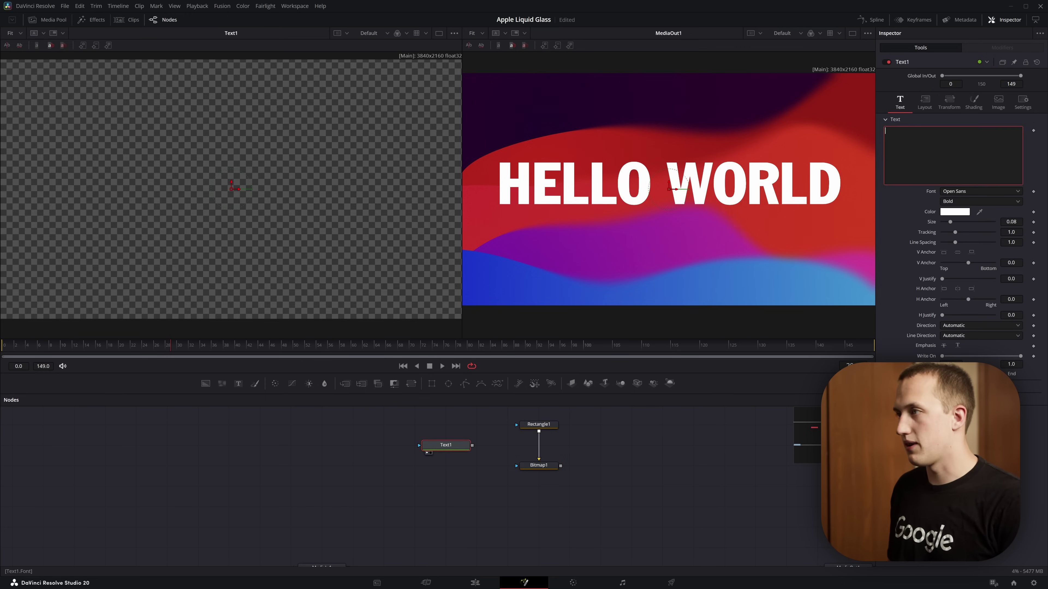
pyautogui.write('Hi1')
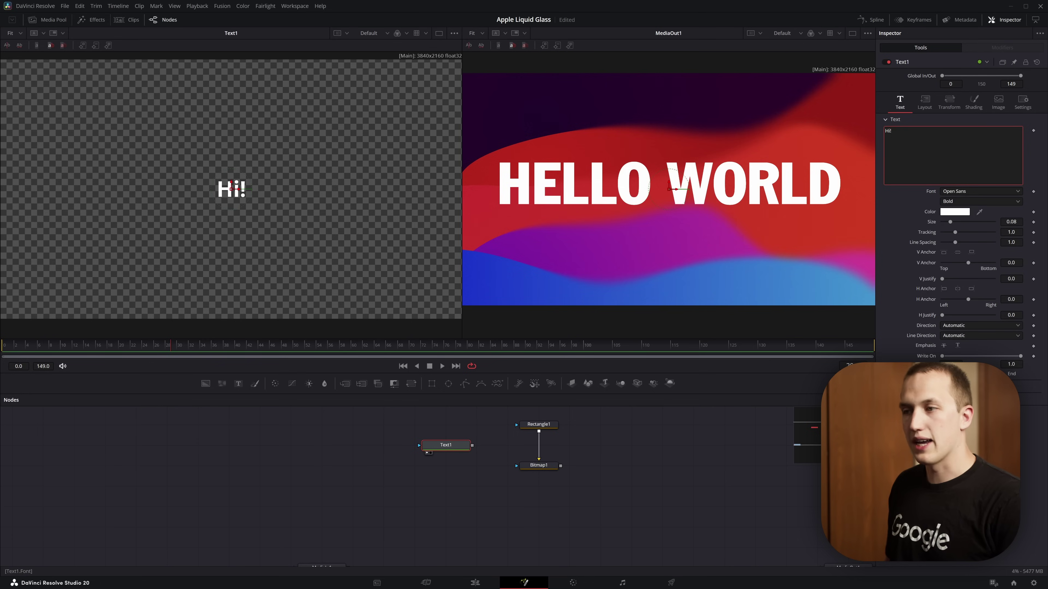
pyautogui.moveTo(473, 446); pyautogui.dragTo(540, 467)
pyautogui.click(540, 466)
pyautogui.press('1')
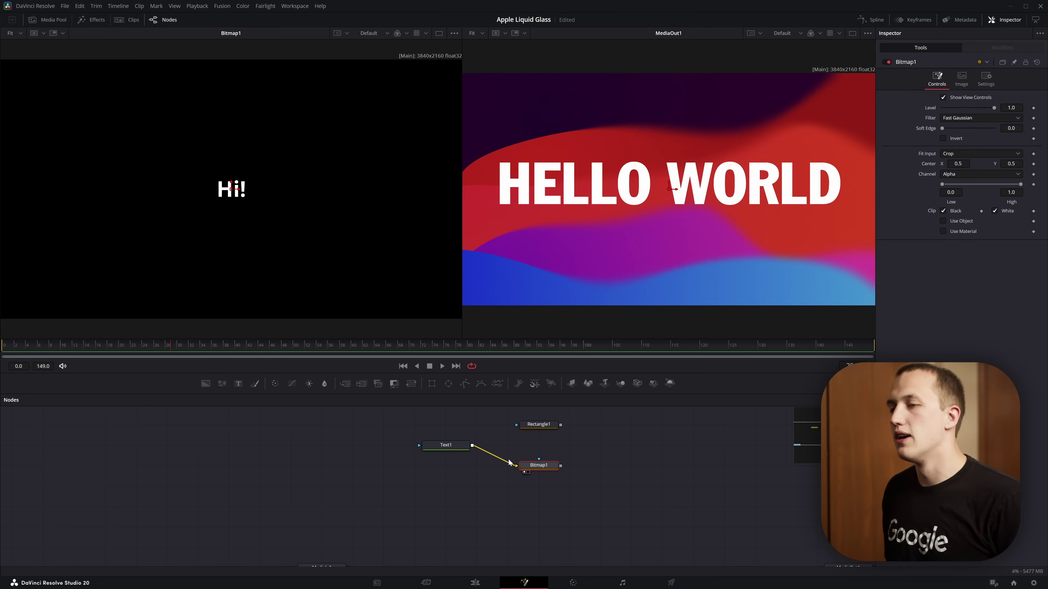
pyautogui.click(453, 448)
pyautogui.press('Delete')
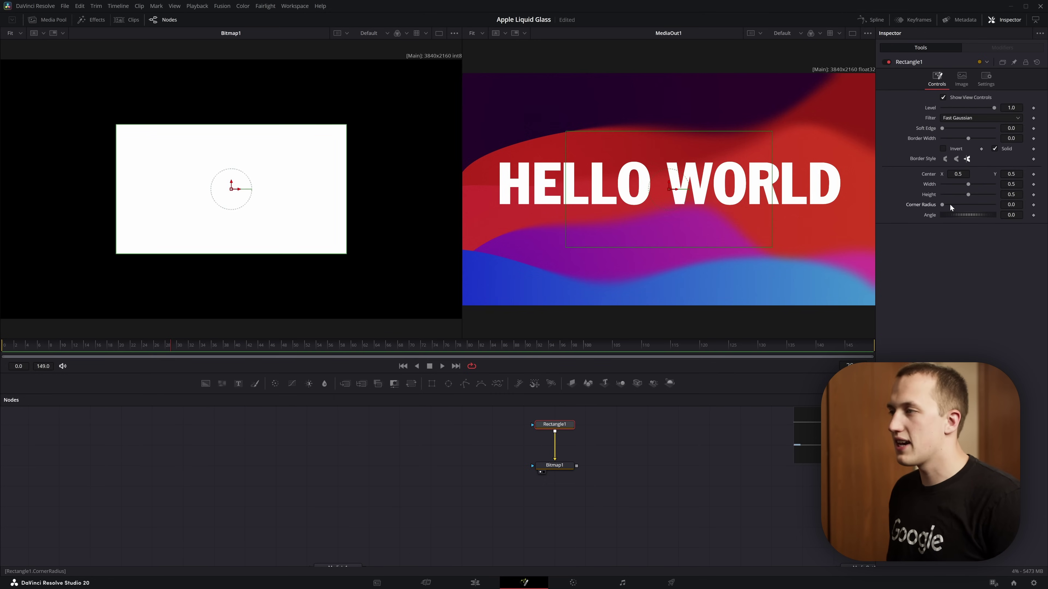
# Set the rectangle's corner radius to about 0.134 and narrow its width to about 0.42.
pyautogui.moveTo(943, 205); pyautogui.dragTo(962, 205)
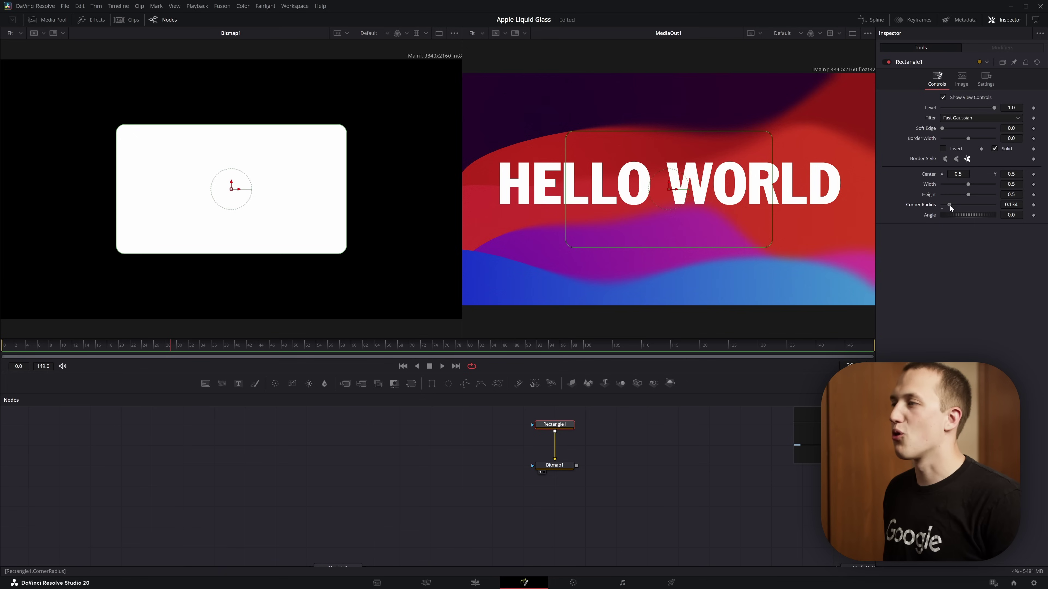
pyautogui.moveTo(772, 152); pyautogui.dragTo(756, 151)
# Add a Blur node fed by MediaIn1 and raise its blur size to 22.
pyautogui.scroll(-5, 422, 475)
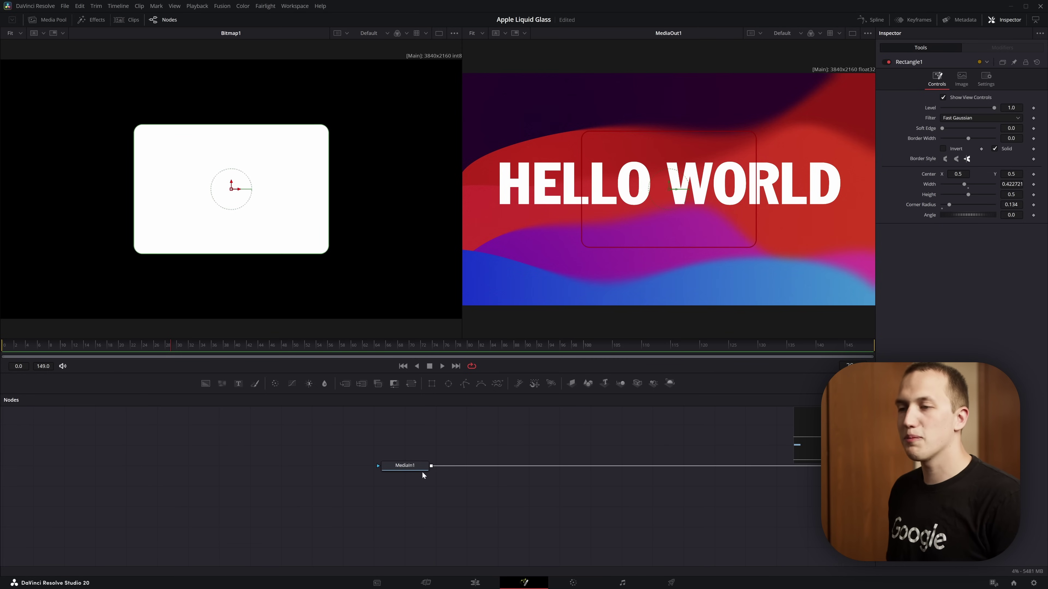
pyautogui.click(498, 429)
pyautogui.hotkey('shift', 'space')
pyautogui.write('blur')
pyautogui.press('Return')
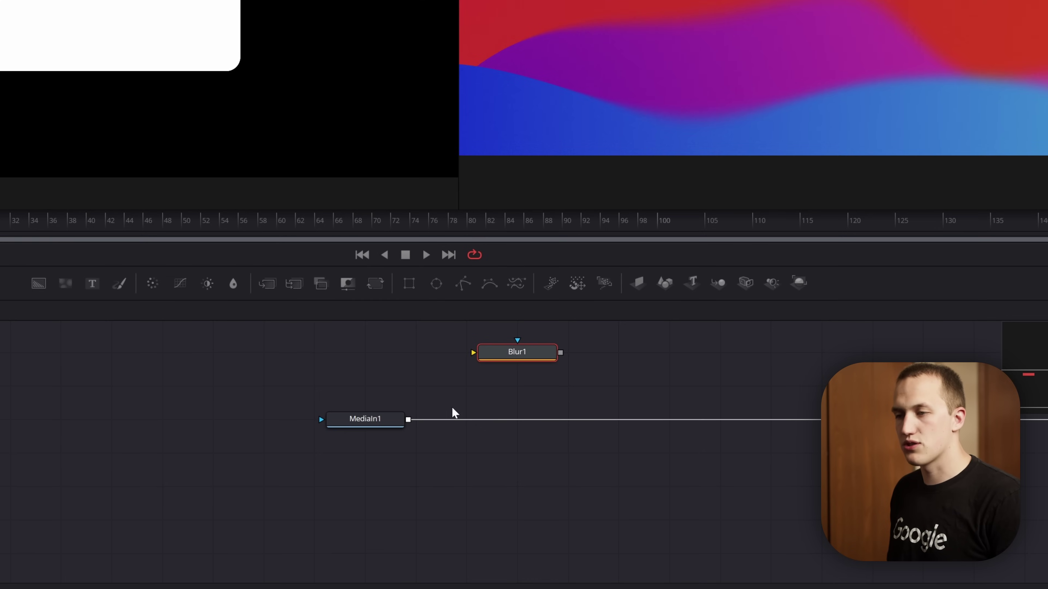
pyautogui.moveTo(409, 420); pyautogui.dragTo(496, 362)
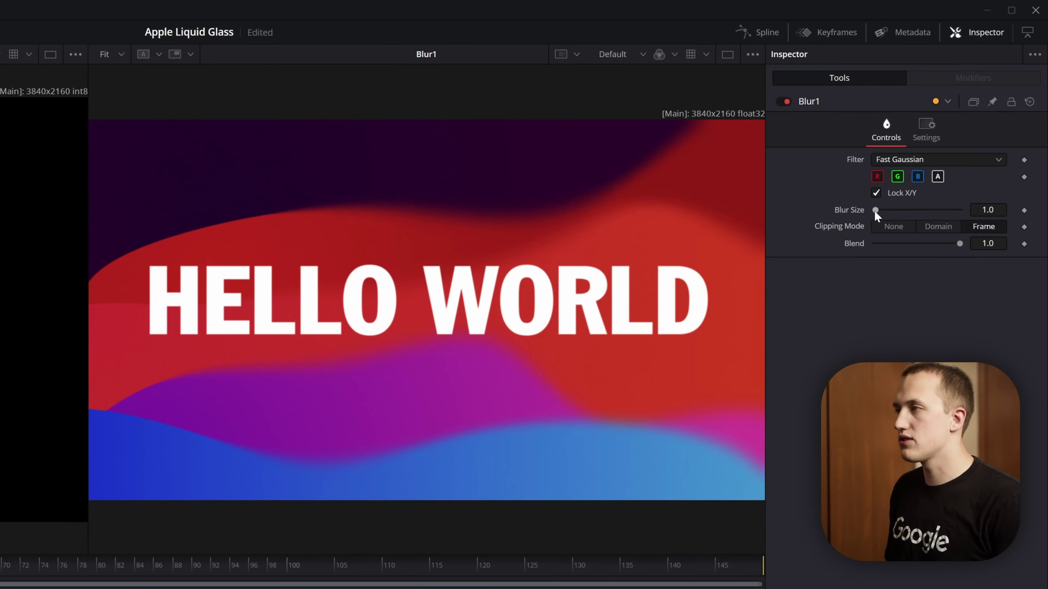
pyautogui.moveTo(875, 211); pyautogui.dragTo(892, 212)
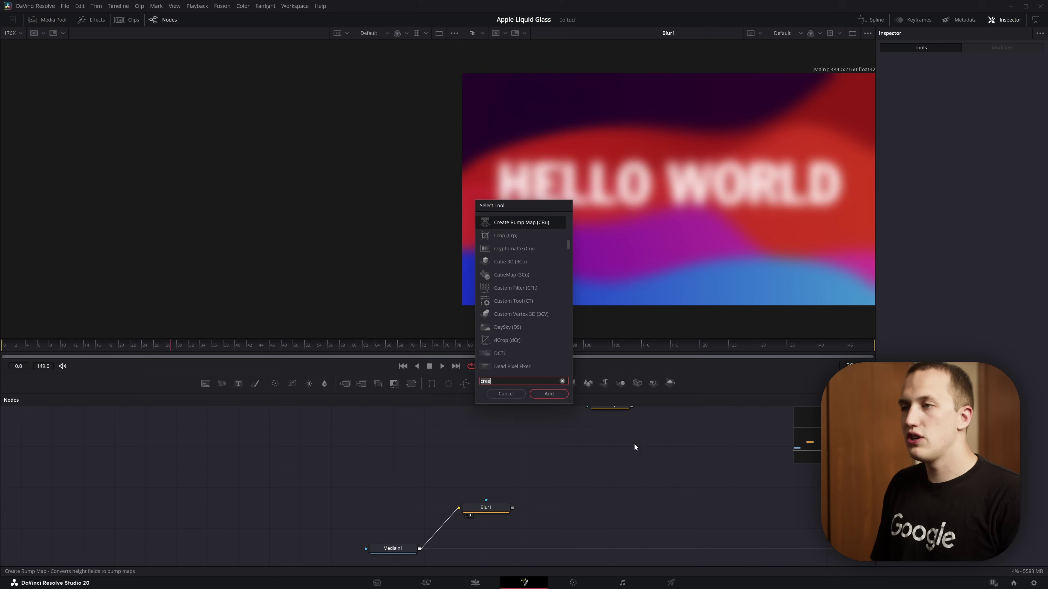
# Add a Create Bump Map node fed by the Bitmap node and view it in the first viewer.
pyautogui.press('Down')
pyautogui.write('eate')
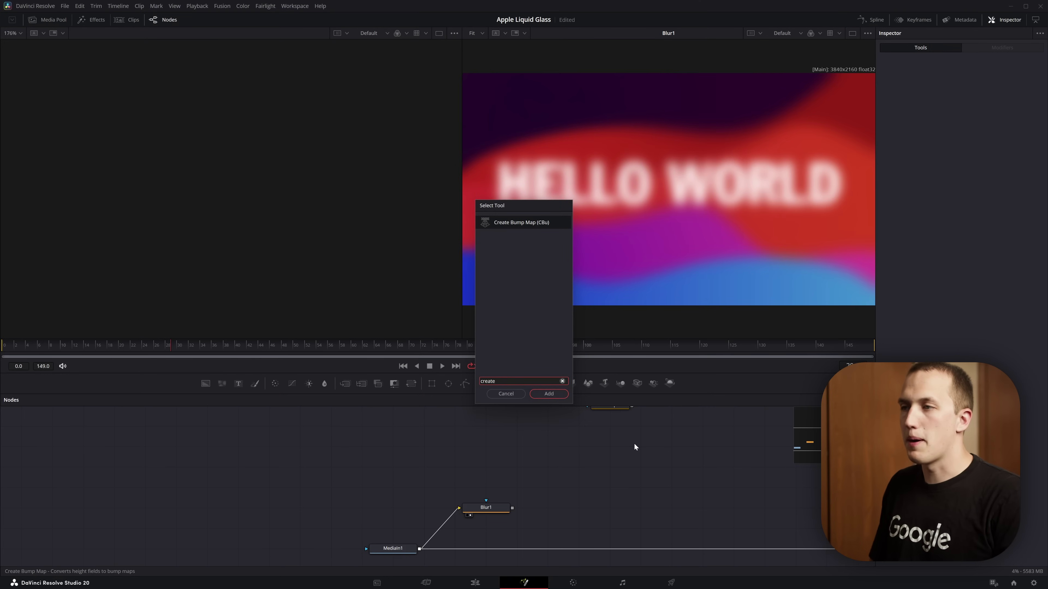
pyautogui.press('Return')
pyautogui.scroll(1, 633, 444)
pyautogui.moveTo(633, 430); pyautogui.dragTo(284, 151)
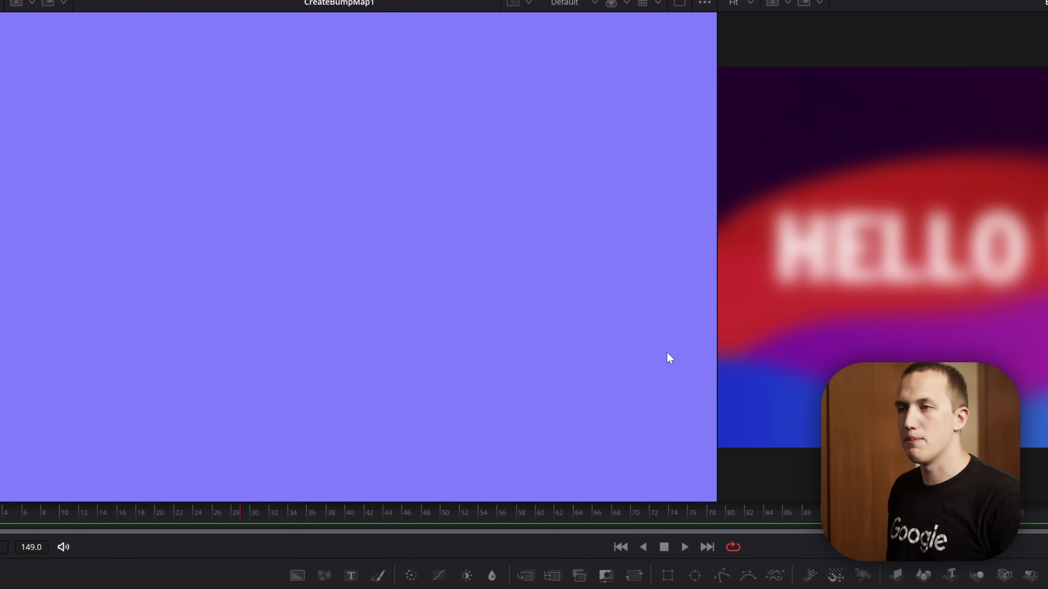
# Set the bump map's height scale to 50 and its filter size to 5.
pyautogui.scroll(-2, 640, 337)
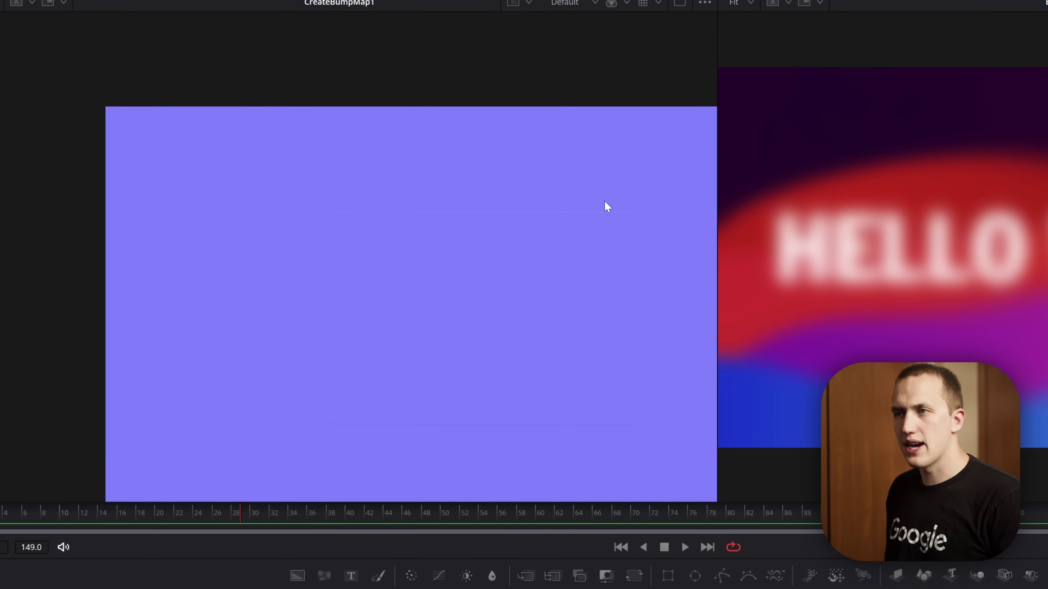
pyautogui.scroll(3, 602, 198)
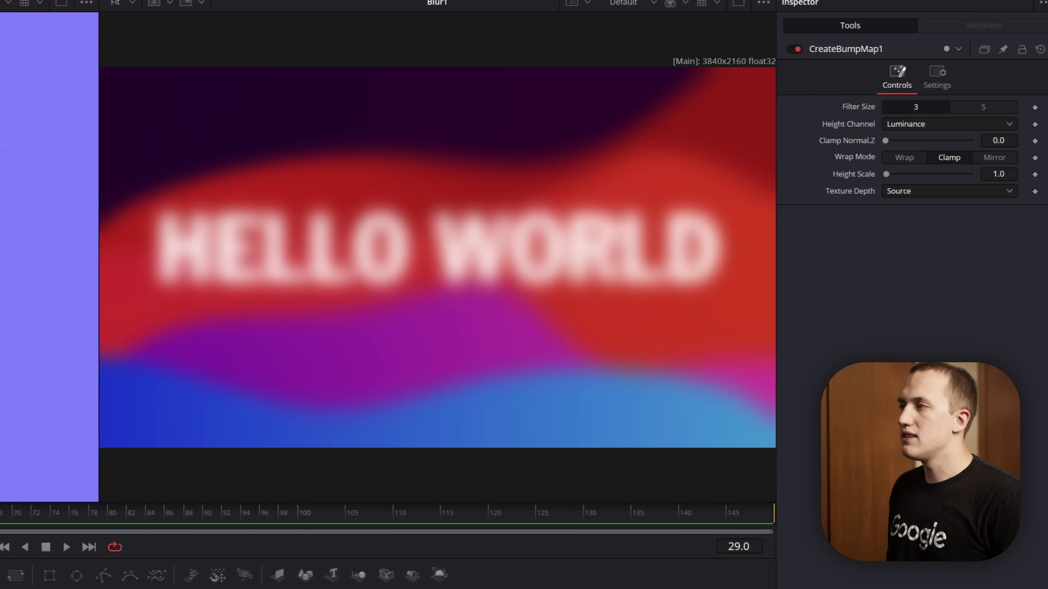
pyautogui.click(998, 181)
pyautogui.write('50')
pyautogui.press('Return')
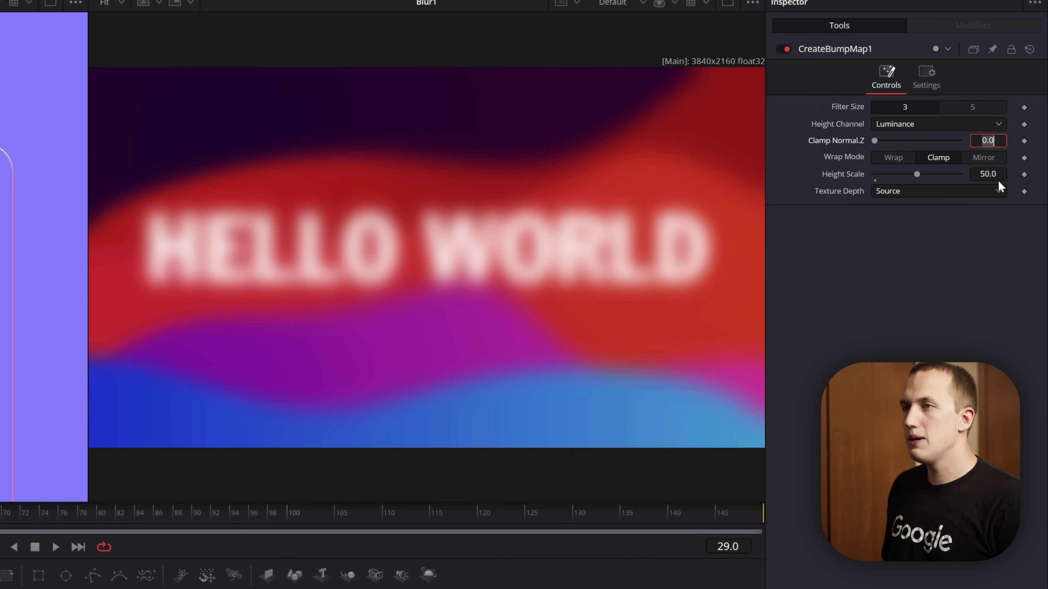
pyautogui.click(974, 110)
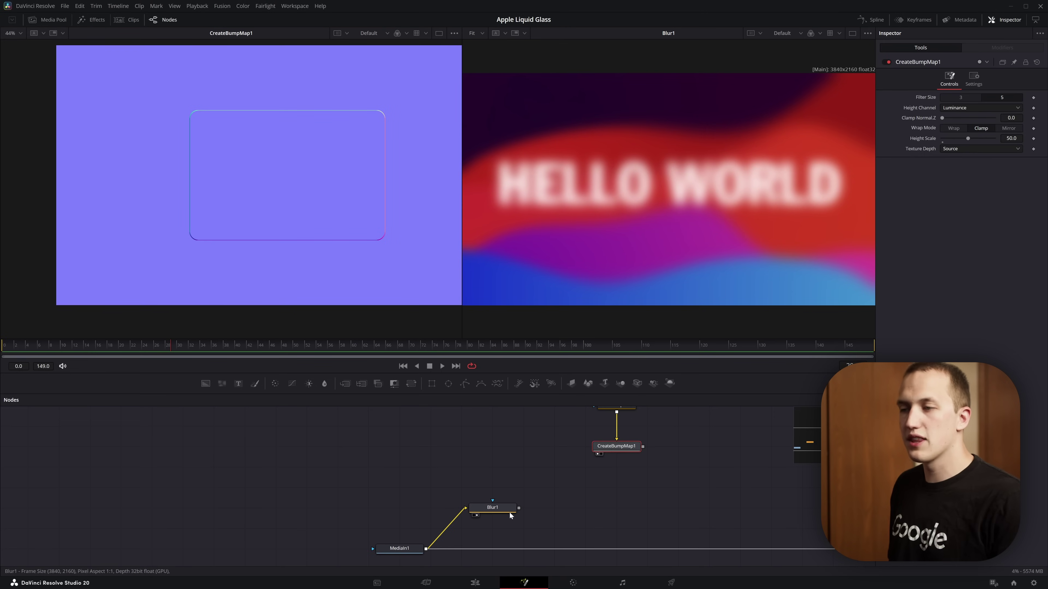
# Add a Displace node after the Blur node and connect the bump map to its displacement input.
pyautogui.click(509, 512)
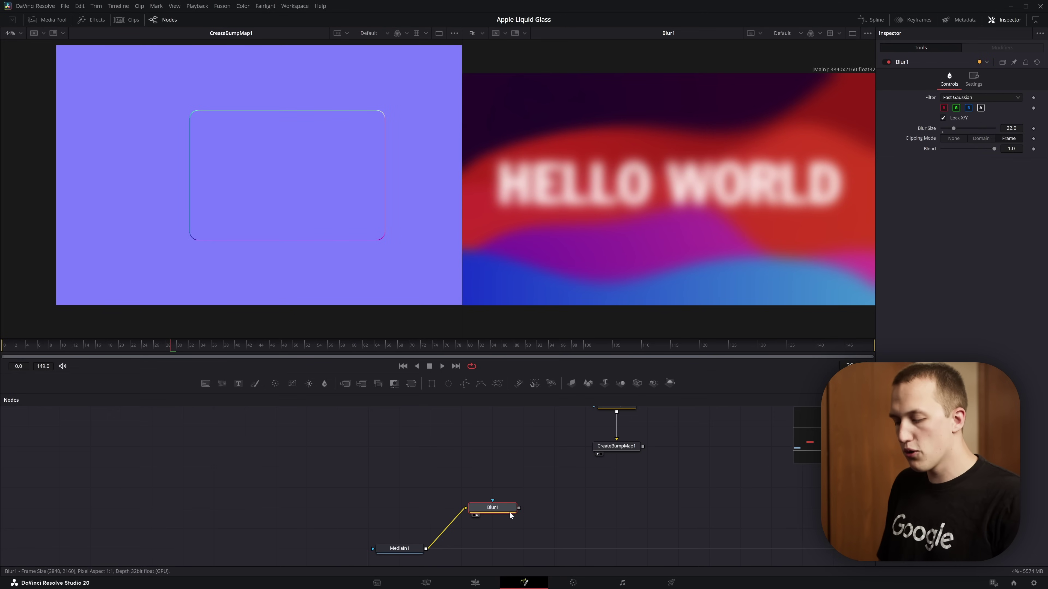
pyautogui.hotkey('shift', 'space')
pyautogui.write('displ')
pyautogui.press('Return')
pyautogui.moveTo(554, 508); pyautogui.dragTo(616, 508)
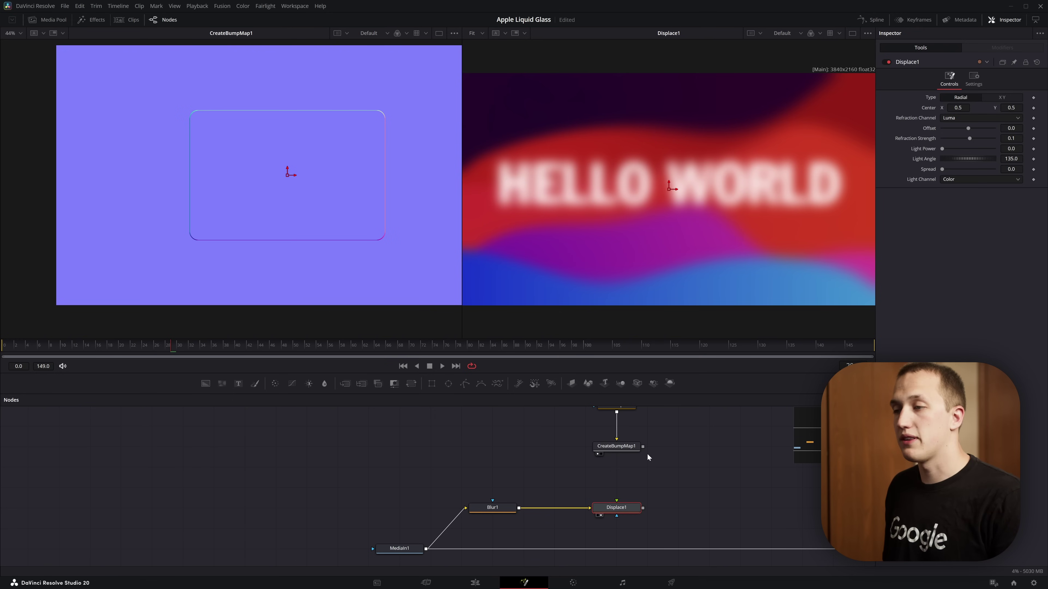
pyautogui.moveTo(643, 447); pyautogui.dragTo(616, 501)
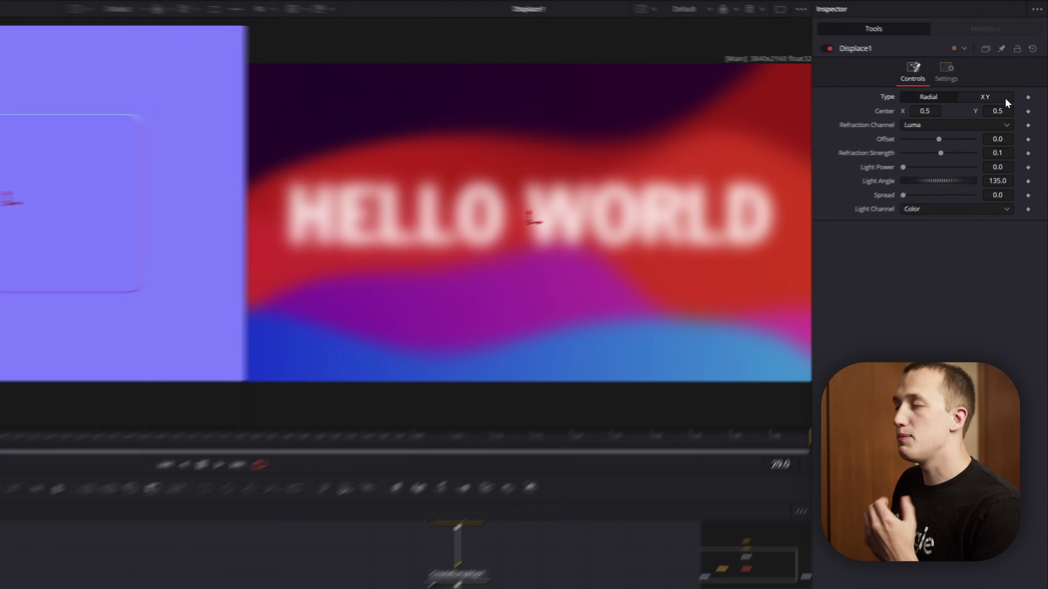
# Switch the Displace node to the XY type and set both its X Offset and Y Offset to -0.5.
pyautogui.click(1002, 97)
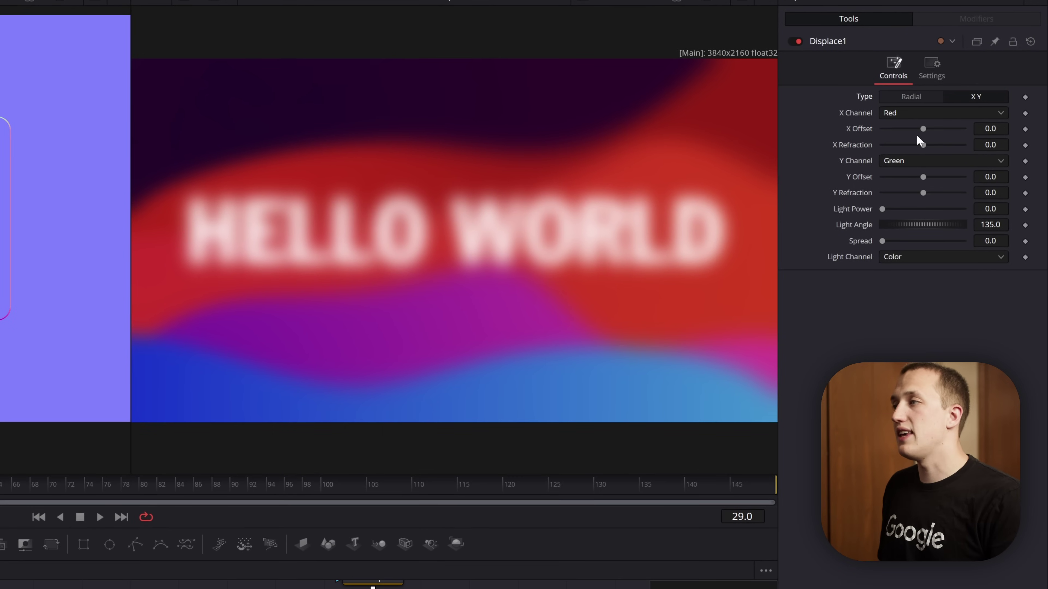
pyautogui.moveTo(923, 129); pyautogui.dragTo(877, 130)
pyautogui.moveTo(923, 176); pyautogui.dragTo(792, 177)
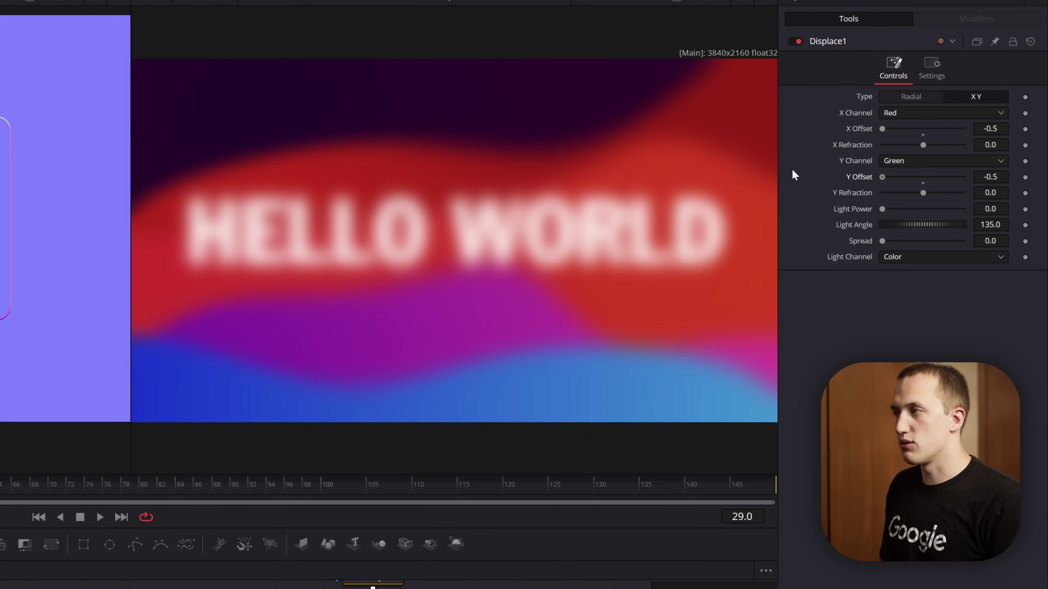
# Lower the Displace node's X Refraction below zero and link Y Refraction to it with the expression XRefraction.
pyautogui.moveTo(880, 128); pyautogui.dragTo(929, 146)
pyautogui.click(921, 154)
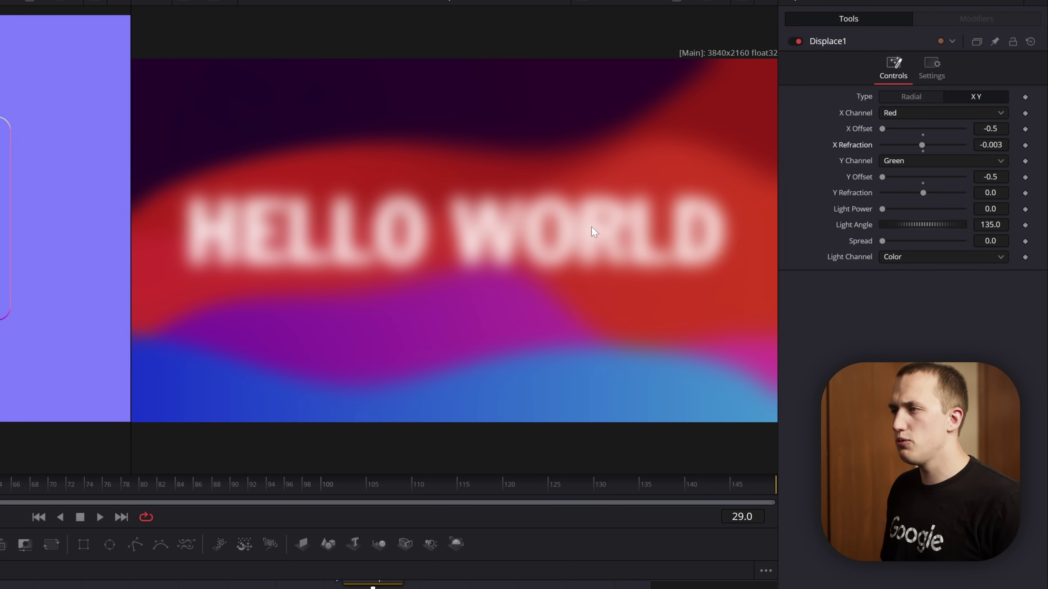
pyautogui.moveTo(919, 145); pyautogui.dragTo(897, 145)
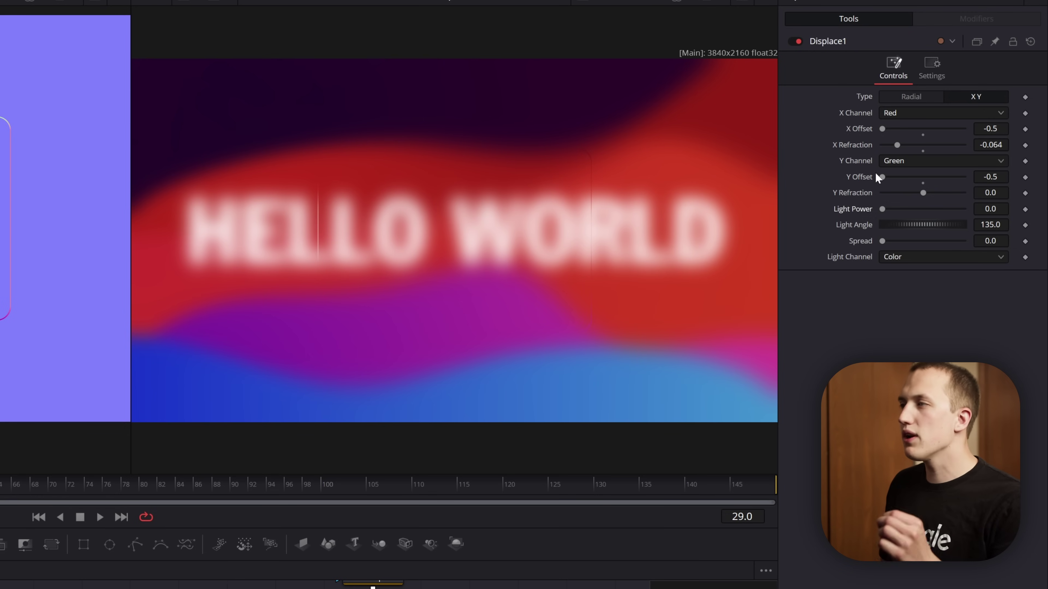
pyautogui.rightClick(858, 193)
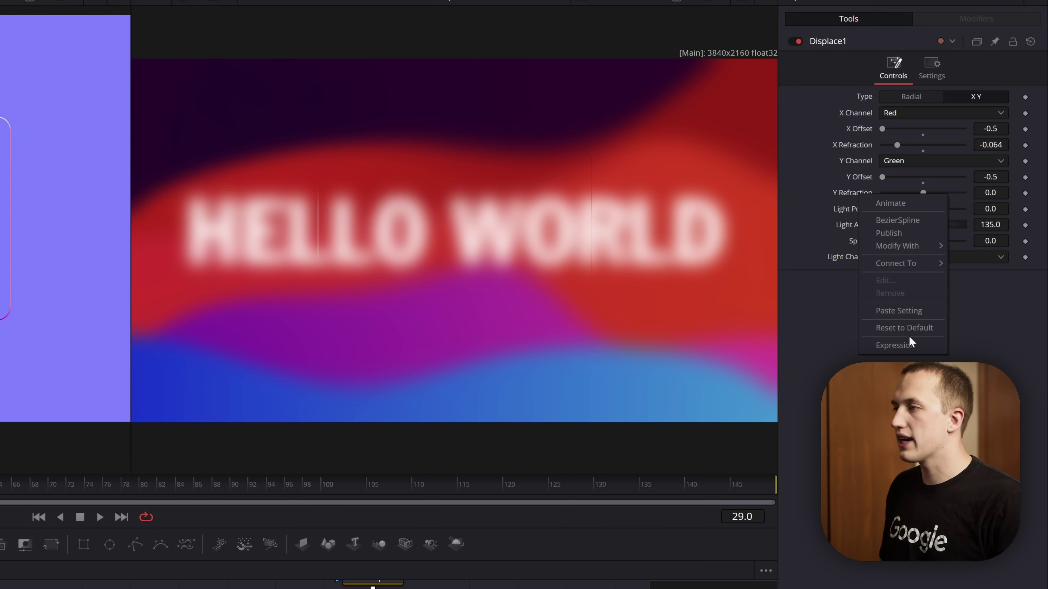
pyautogui.click(903, 347)
pyautogui.moveTo(885, 208); pyautogui.dragTo(880, 141)
# Set the Displace node's X Refraction to -1.
pyautogui.click(990, 145)
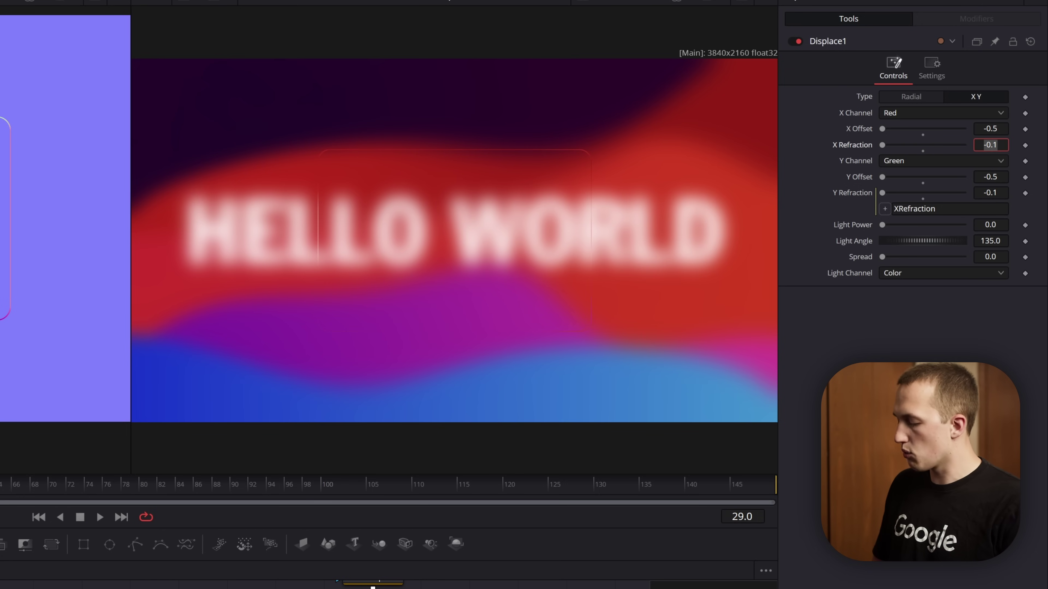
pyautogui.write('-1')
pyautogui.press('Tab')
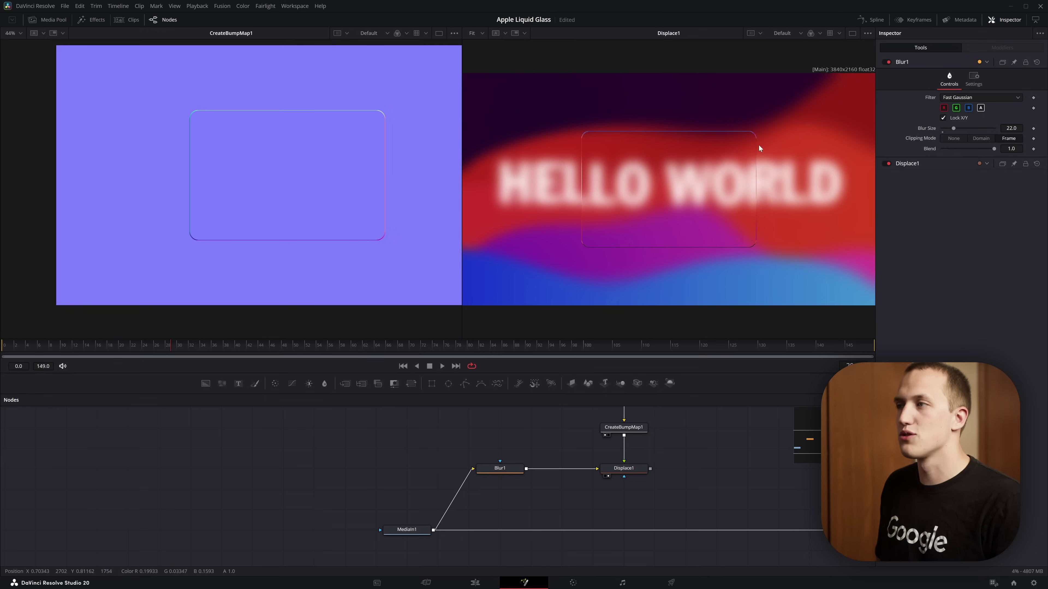
# Connect the Bitmap node to the Displace node's effect mask and enable Multiply by Mask.
pyautogui.moveTo(755, 135); pyautogui.dragTo(588, 243)
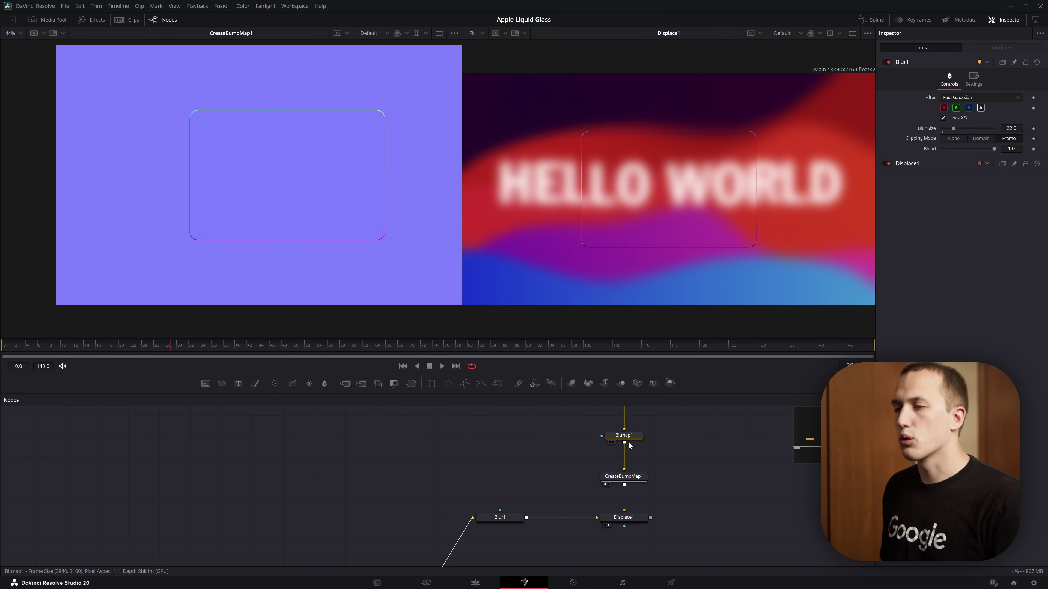
pyautogui.moveTo(624, 445); pyautogui.dragTo(628, 521)
pyautogui.click(627, 521)
pyautogui.click(975, 80)
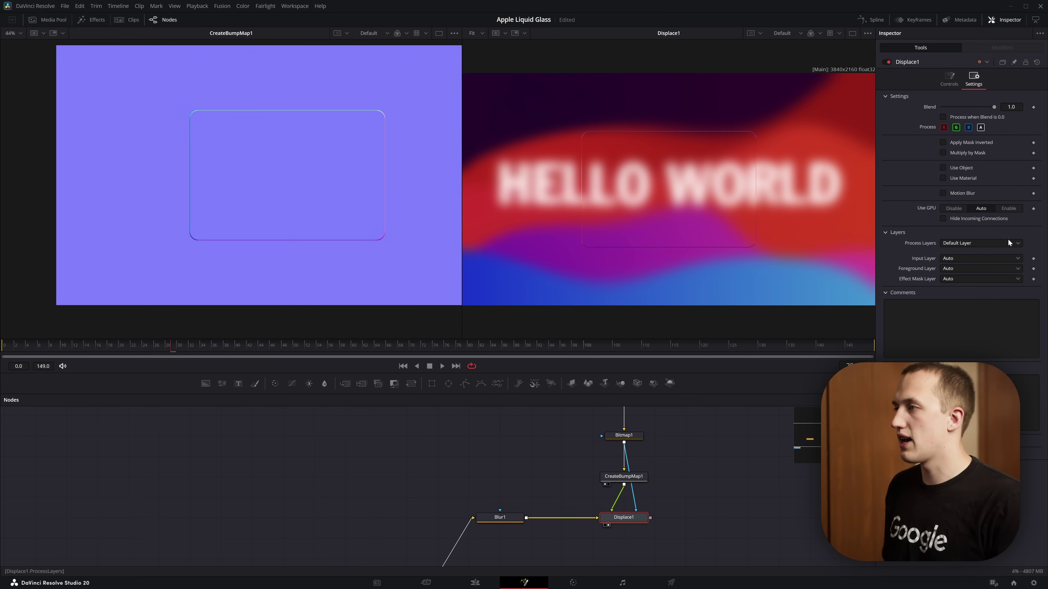
pyautogui.click(963, 154)
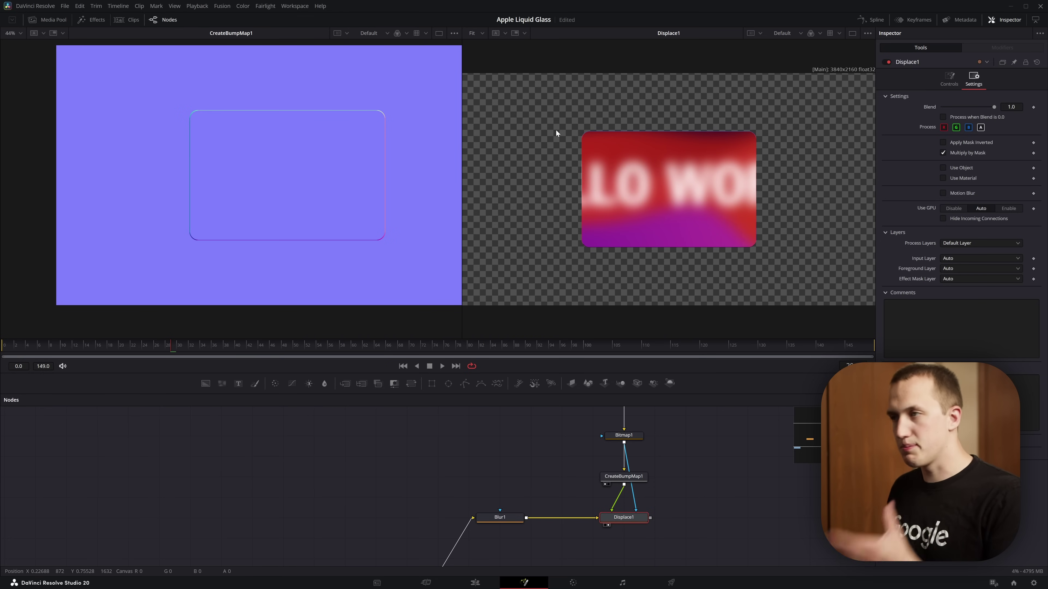
pyautogui.moveTo(568, 118); pyautogui.dragTo(805, 287)
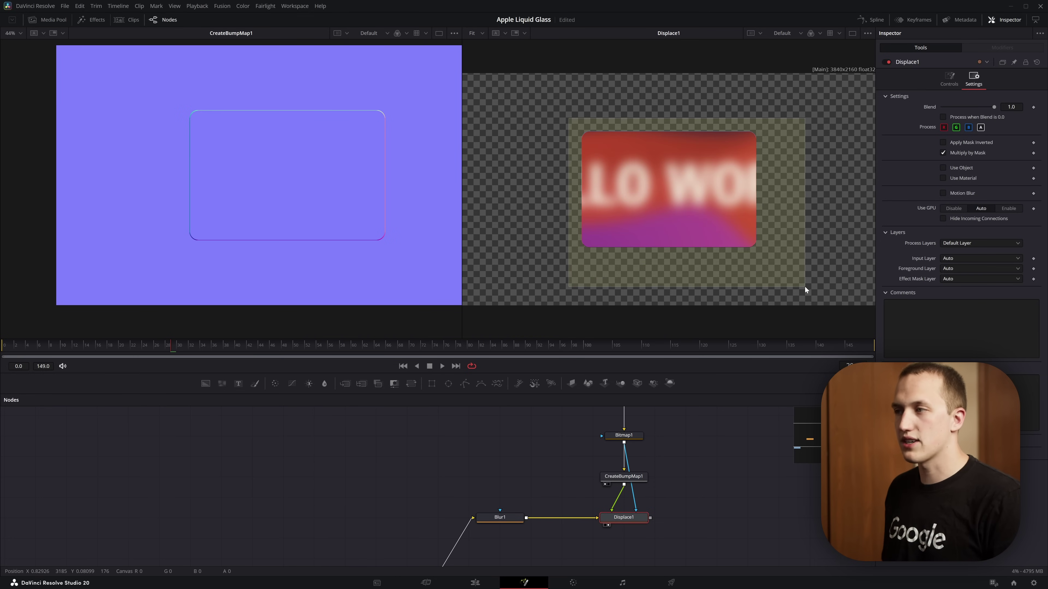
# Merge the Displace output over MediaIn1 and view the Merge node in the second viewer.
pyautogui.scroll(-3, 649, 446)
pyautogui.moveTo(650, 445); pyautogui.dragTo(458, 503)
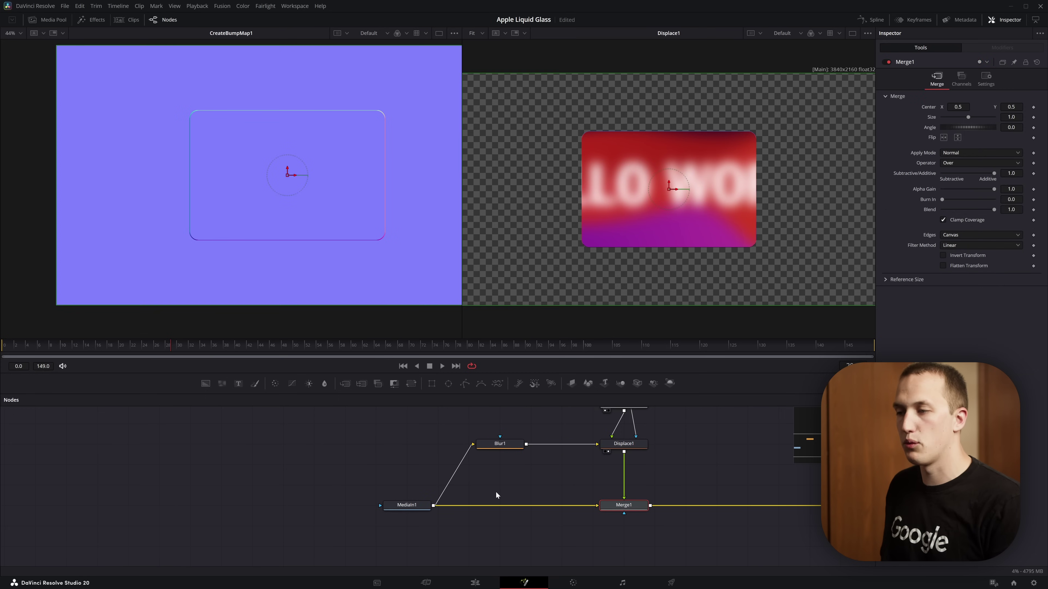
pyautogui.moveTo(624, 505); pyautogui.dragTo(731, 223)
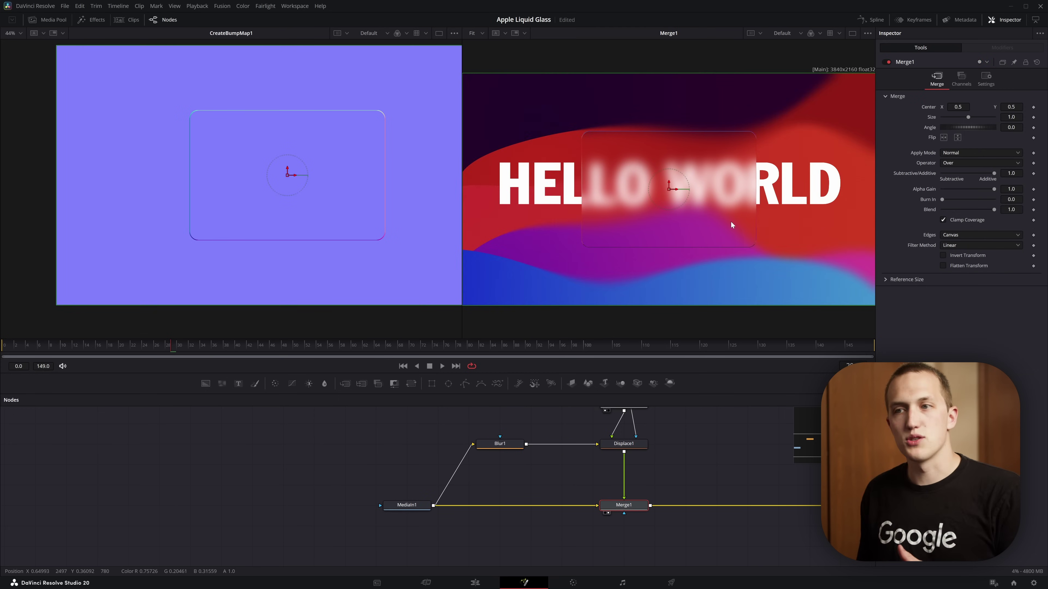
pyautogui.moveTo(647, 467); pyautogui.dragTo(594, 485)
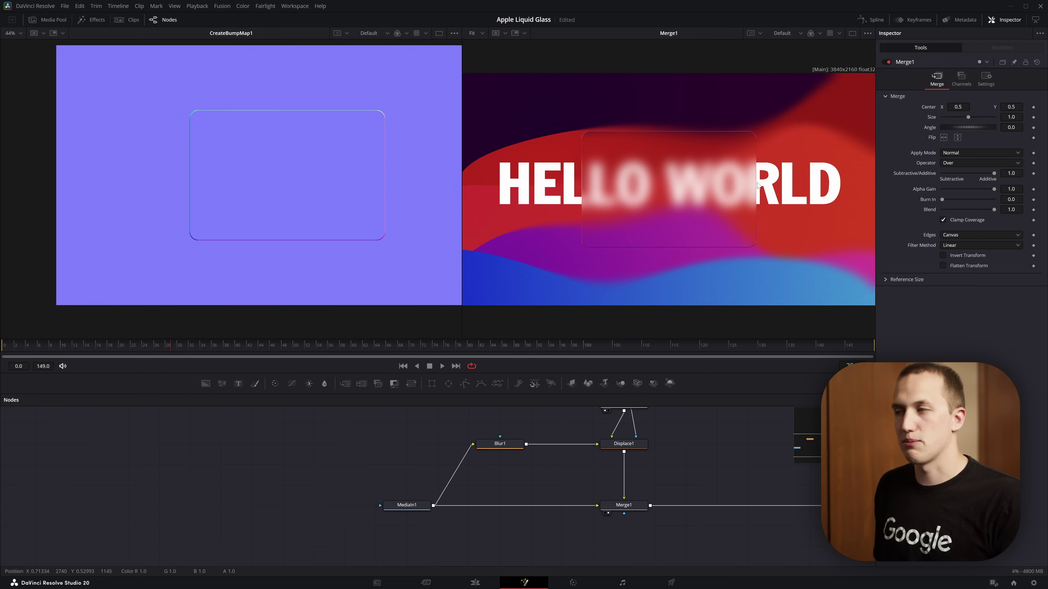
# Set the Displace node's Spread to 0.543 and test moving the rectangle mask over the title.
pyautogui.click(623, 444)
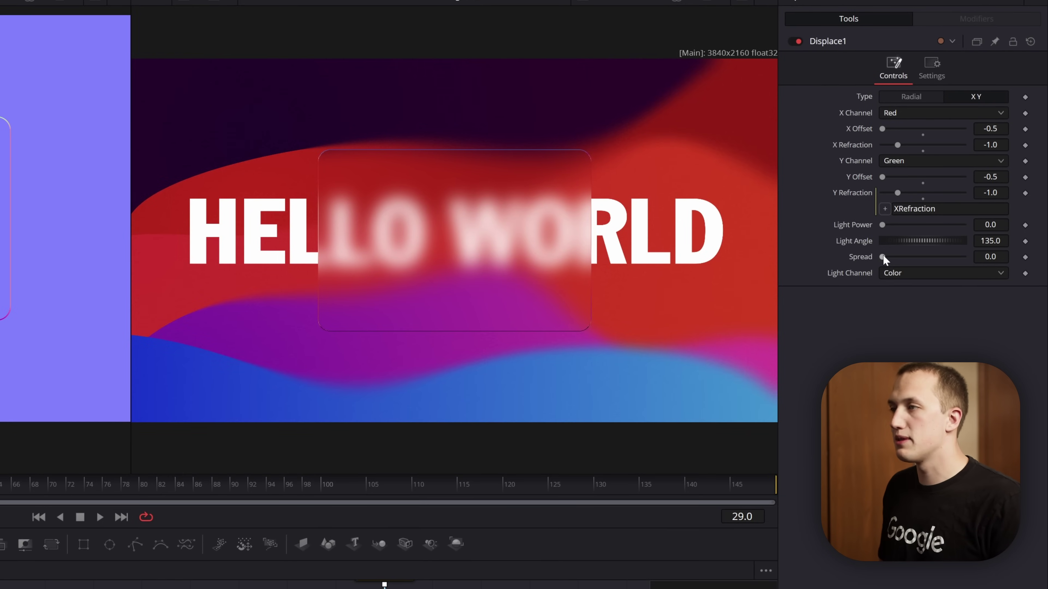
pyautogui.moveTo(896, 244)
pyautogui.mouseDown()
pyautogui.moveTo(917, 255)
pyautogui.moveTo(900, 256)
pyautogui.mouseUp()
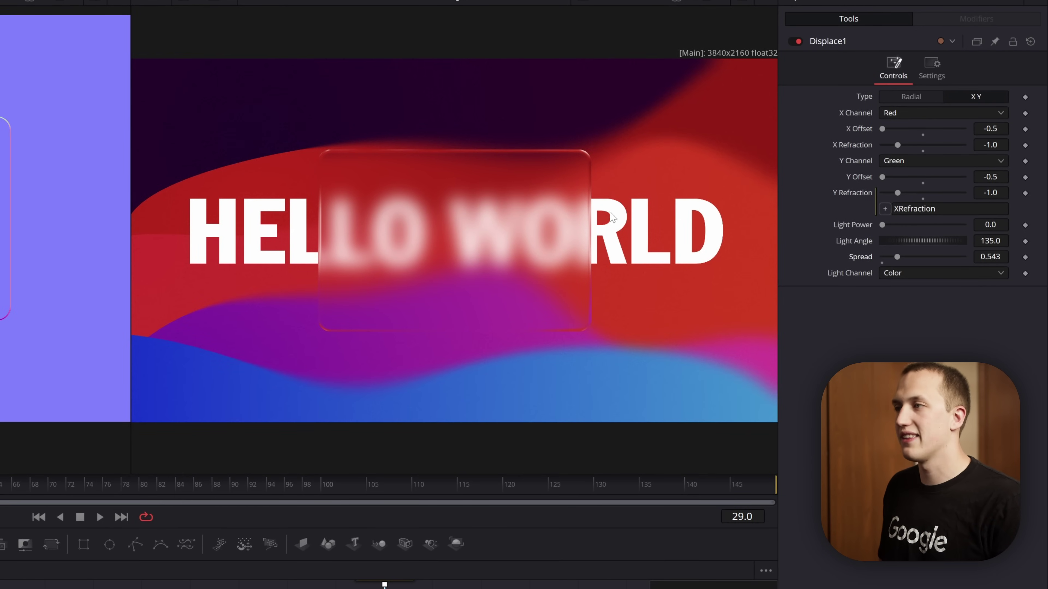
pyautogui.scroll(5, 563, 200)
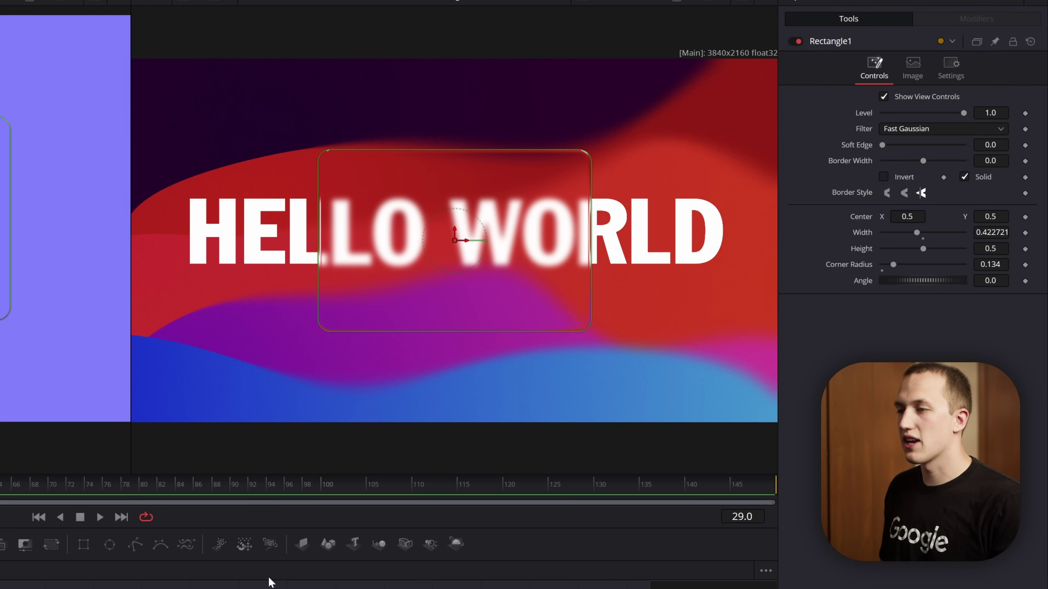
pyautogui.moveTo(454, 238)
pyautogui.mouseDown()
pyautogui.moveTo(429, 293)
pyautogui.moveTo(479, 287)
pyautogui.moveTo(547, 256)
pyautogui.moveTo(536, 186)
pyautogui.moveTo(429, 168)
pyautogui.moveTo(400, 259)
pyautogui.moveTo(446, 204)
pyautogui.moveTo(446, 254)
pyautogui.moveTo(502, 203)
pyautogui.moveTo(505, 213)
pyautogui.moveTo(498, 227)
pyautogui.moveTo(444, 233)
pyautogui.mouseUp()
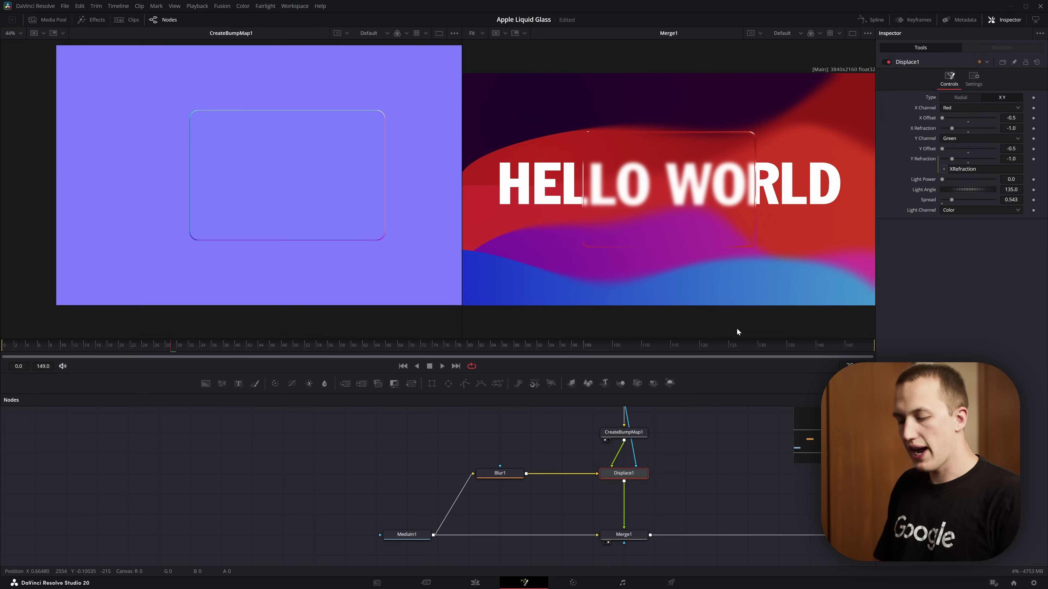
# Add a Shadow node between the Displace and Merge nodes.
pyautogui.hotkey('shift', 'space')
pyautogui.write('shadow')
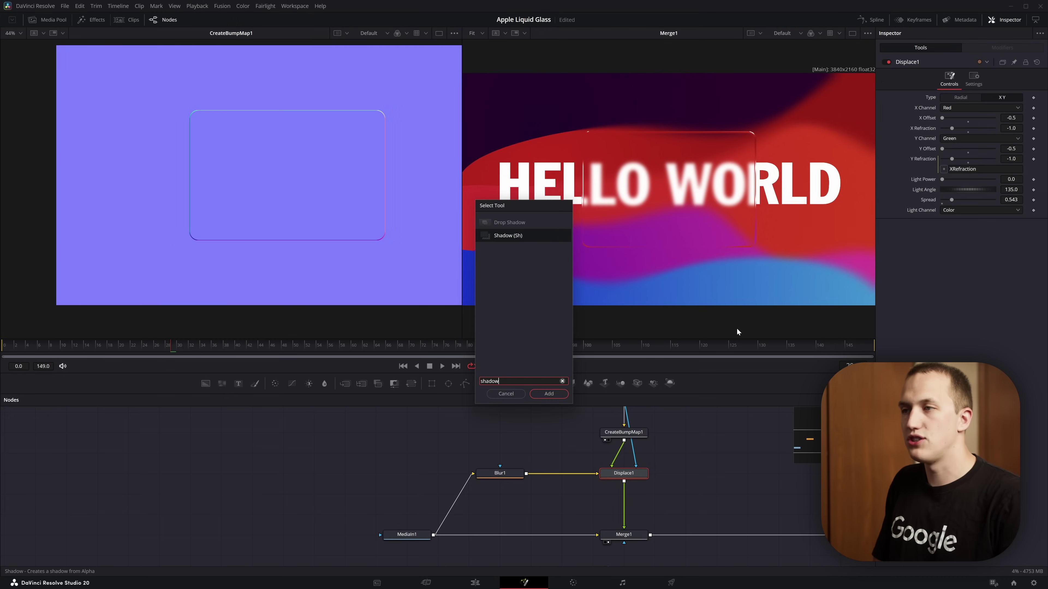
pyautogui.press('Return')
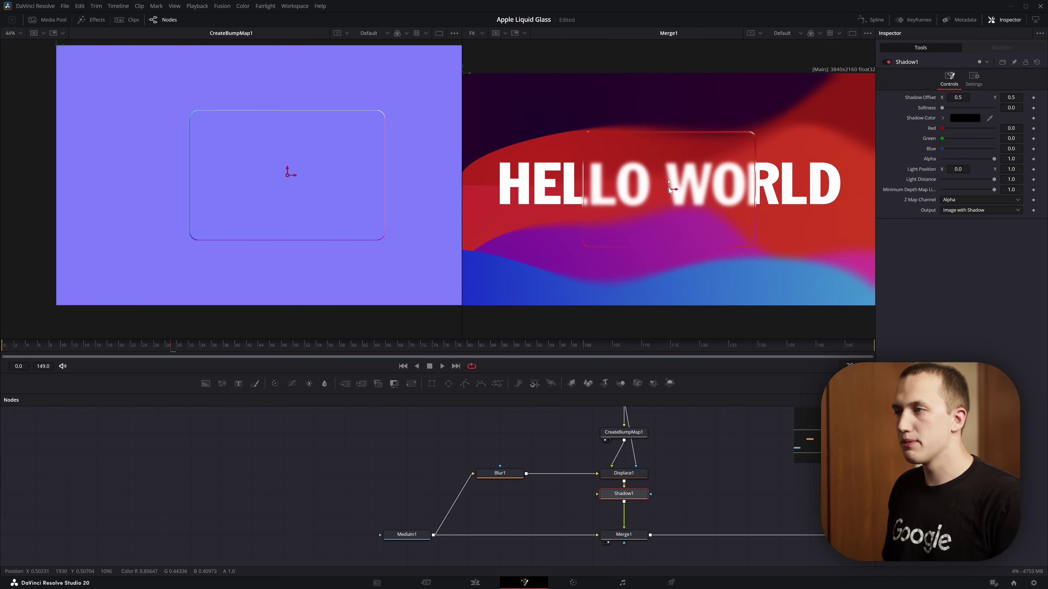
# Offset the shadow to about X 0.502, Y 0.496, with softness about 0.016 and alpha about 0.3.
pyautogui.moveTo(668, 189); pyautogui.dragTo(671, 190)
pyautogui.moveTo(941, 108); pyautogui.dragTo(958, 108)
pyautogui.moveTo(993, 158); pyautogui.dragTo(954, 161)
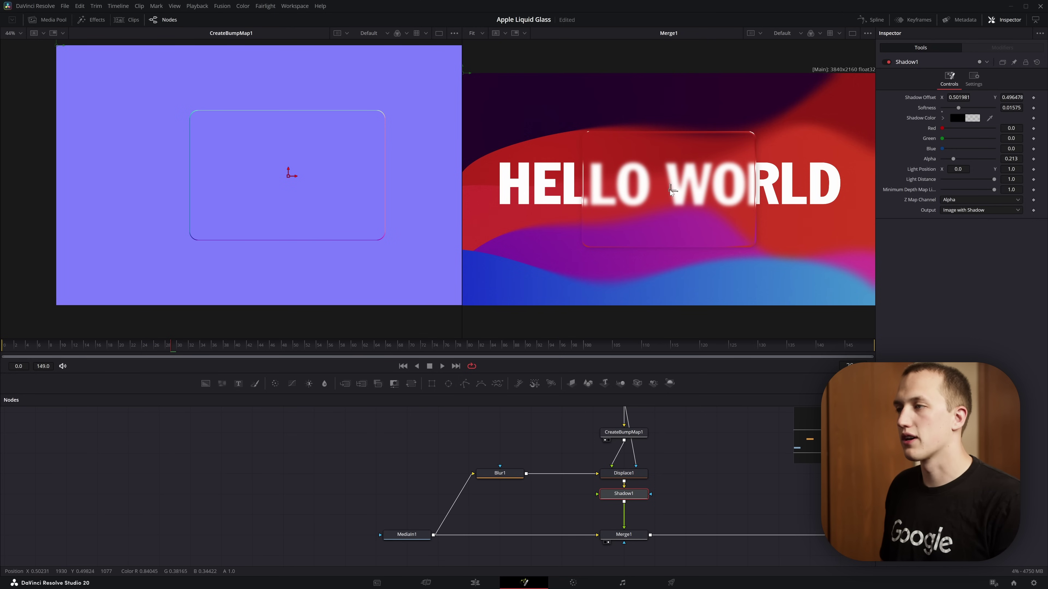
pyautogui.moveTo(957, 159); pyautogui.dragTo(972, 159)
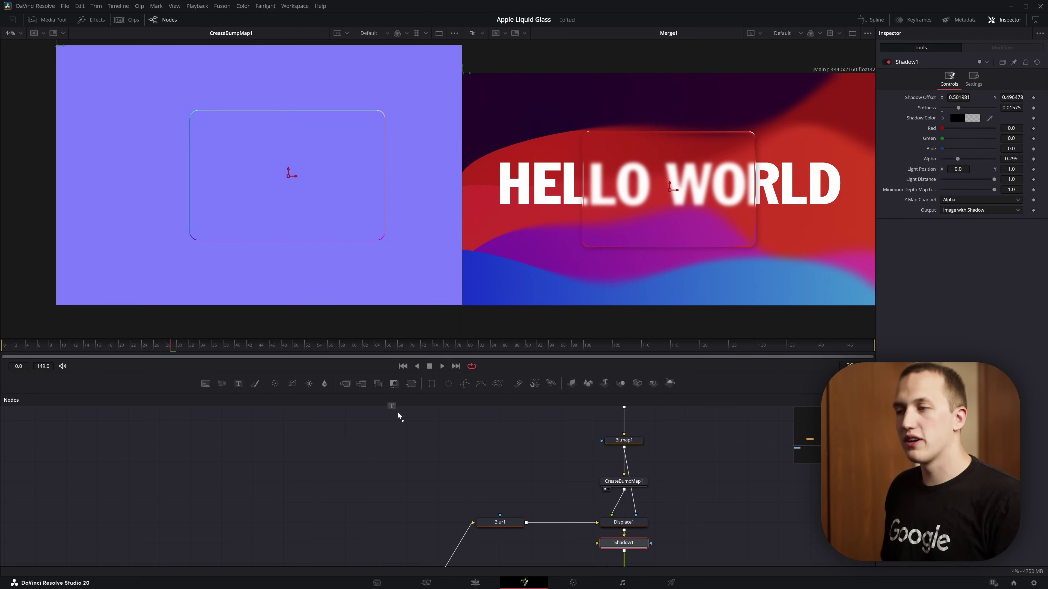
# Add a Text node reading GLASS in Open Sans Extrabold at size 0.3661 and feed it into the Bitmap node.
pyautogui.moveTo(399, 416); pyautogui.dragTo(553, 423)
pyautogui.write('1')
pyautogui.write('GLASS')
pyautogui.moveTo(951, 222); pyautogui.dragTo(979, 222)
pyautogui.click(979, 201)
pyautogui.click(959, 257)
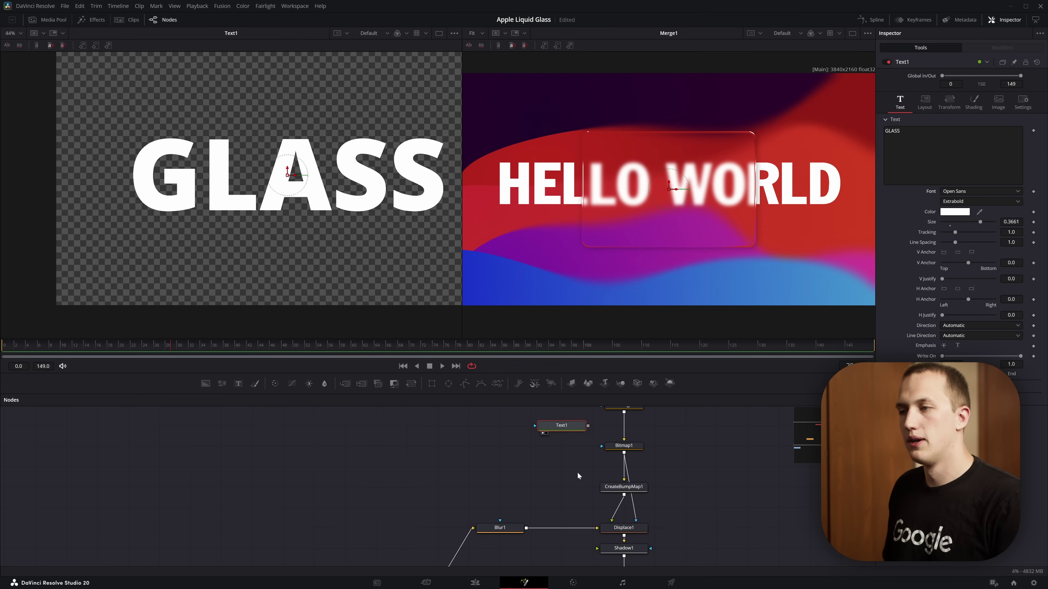
pyautogui.moveTo(588, 425); pyautogui.dragTo(626, 446)
pyautogui.moveTo(669, 189)
pyautogui.mouseDown()
pyautogui.moveTo(691, 216)
pyautogui.moveTo(650, 187)
pyautogui.moveTo(667, 189)
pyautogui.mouseUp()
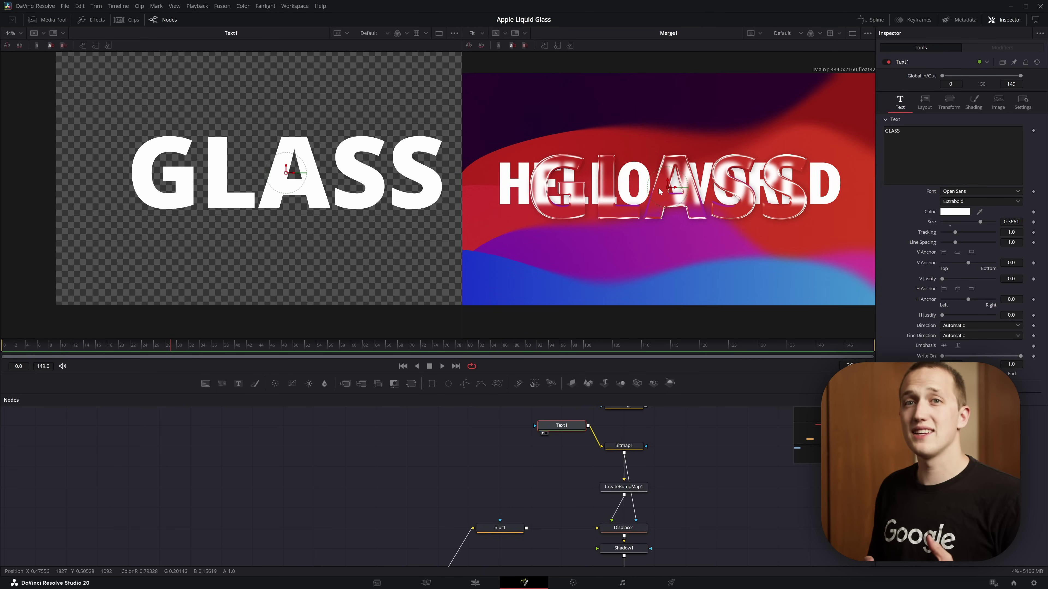
# Try an X Refraction of -1.6 on the Displace node with Spread values of about 1.2 and 0.4.
pyautogui.click(624, 528)
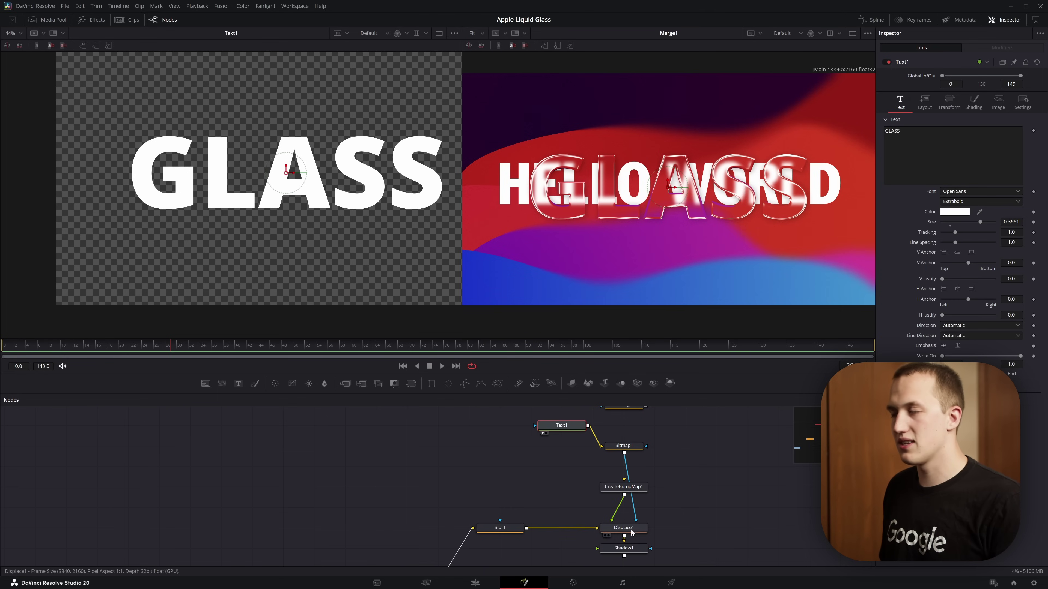
pyautogui.moveTo(952, 129); pyautogui.dragTo(809, 127)
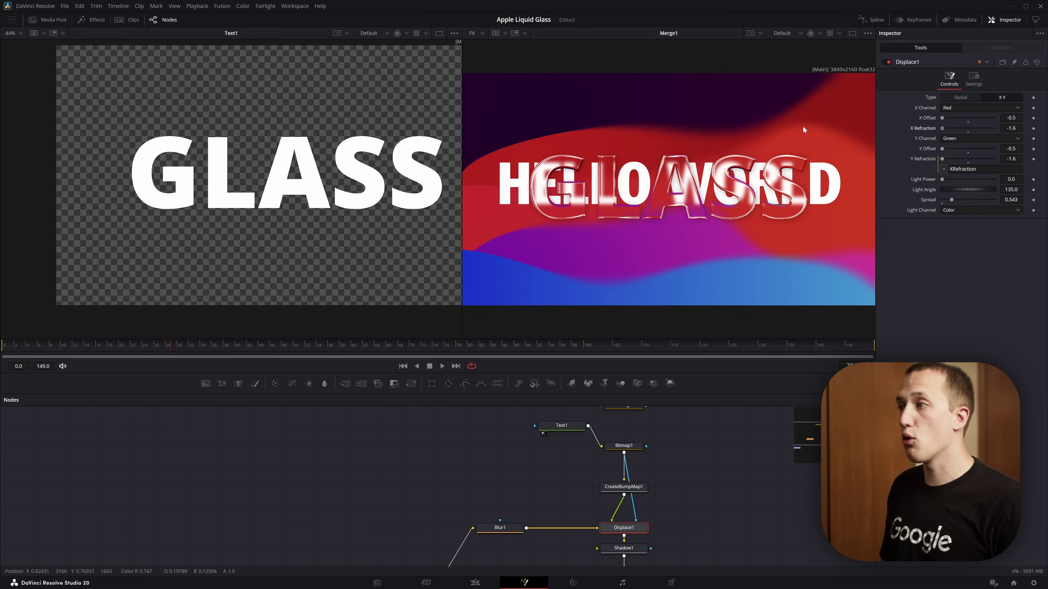
pyautogui.moveTo(951, 201); pyautogui.dragTo(963, 199)
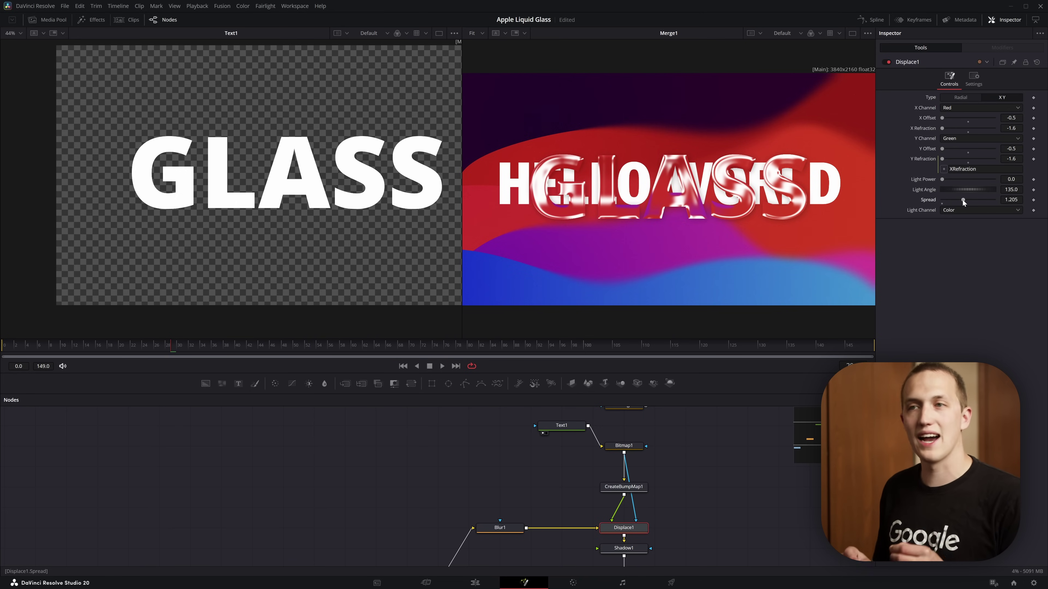
pyautogui.moveTo(963, 199); pyautogui.dragTo(952, 199)
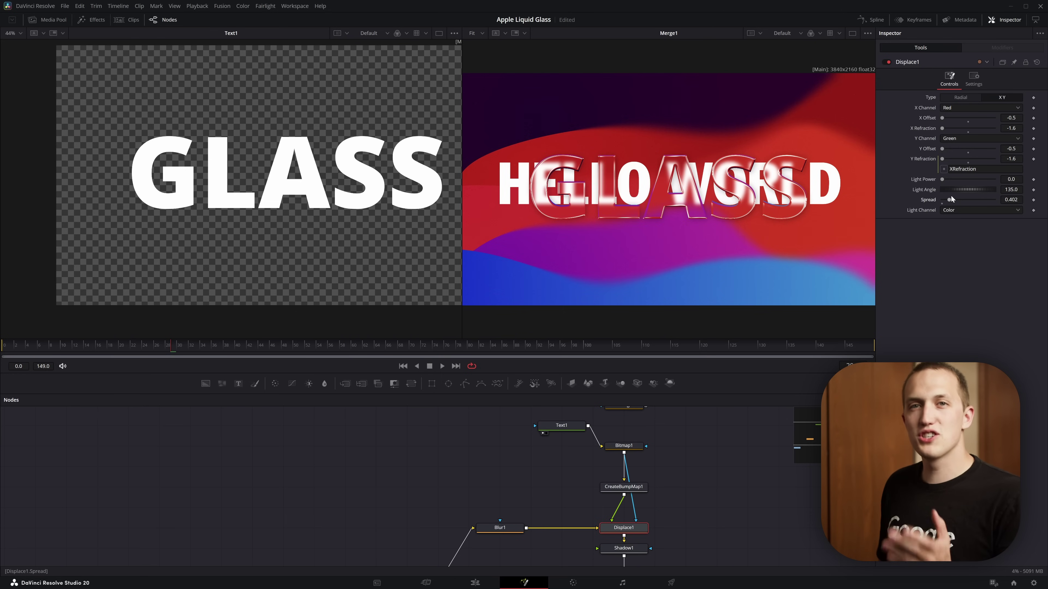
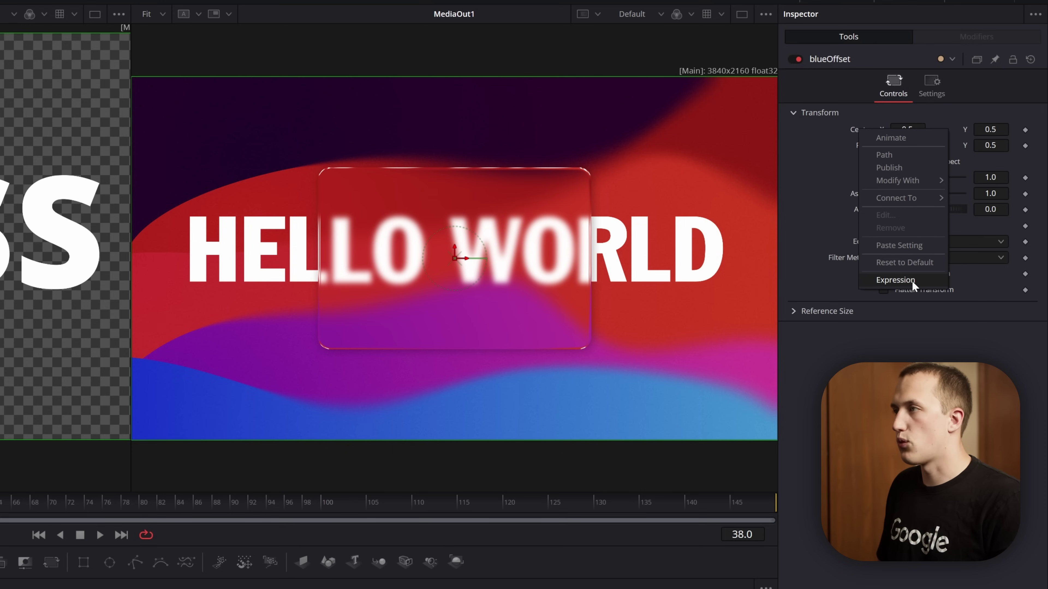
# Link the blueOffset node's Center to redOffset.Center with an expression and enable Invert Transform.
pyautogui.click(913, 282)
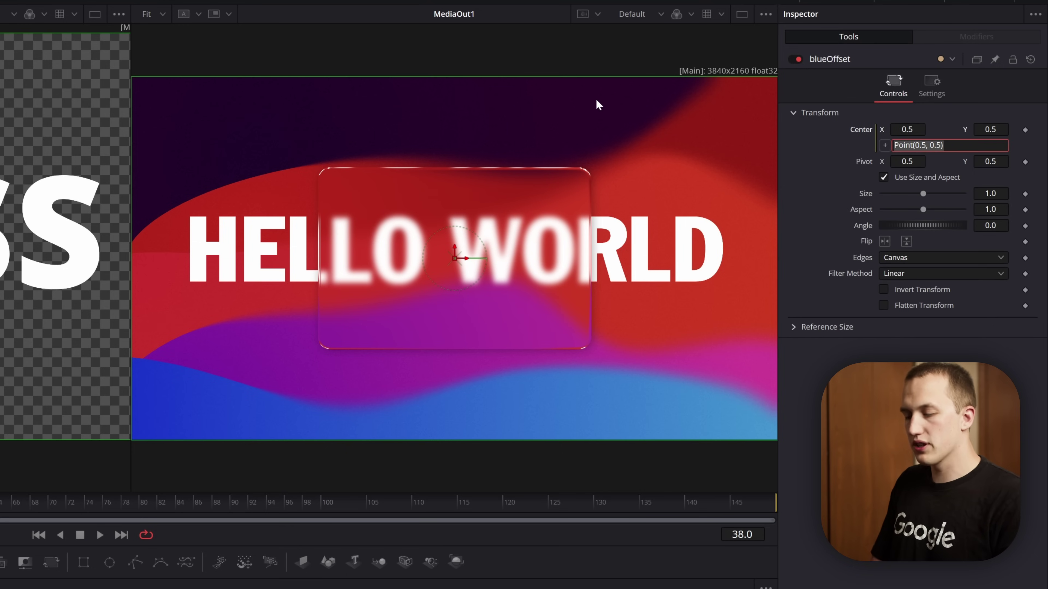
pyautogui.write('redOffset')
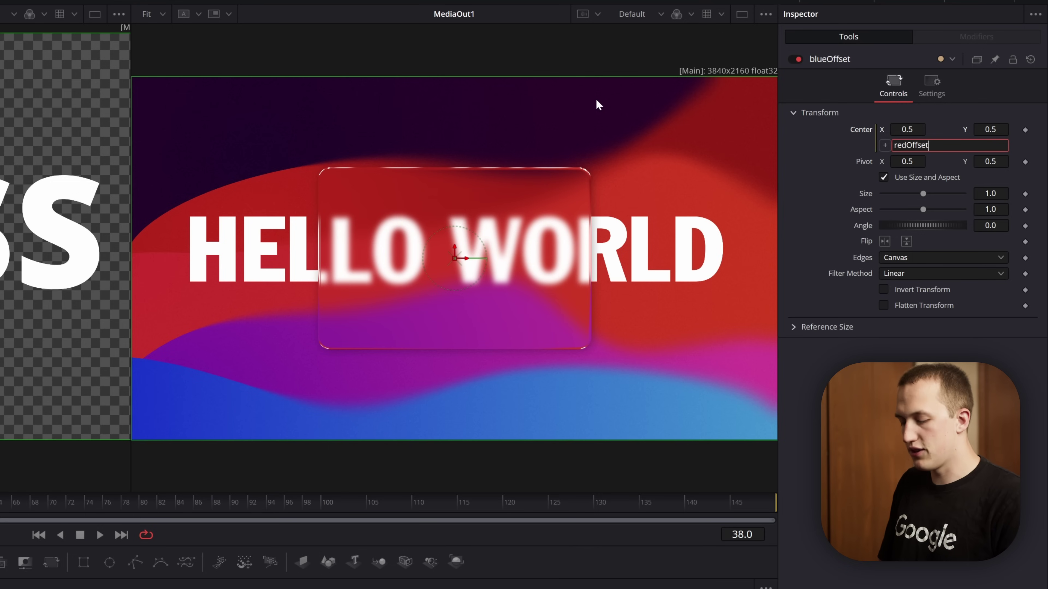
pyautogui.write('.Center')
pyautogui.press('Tab')
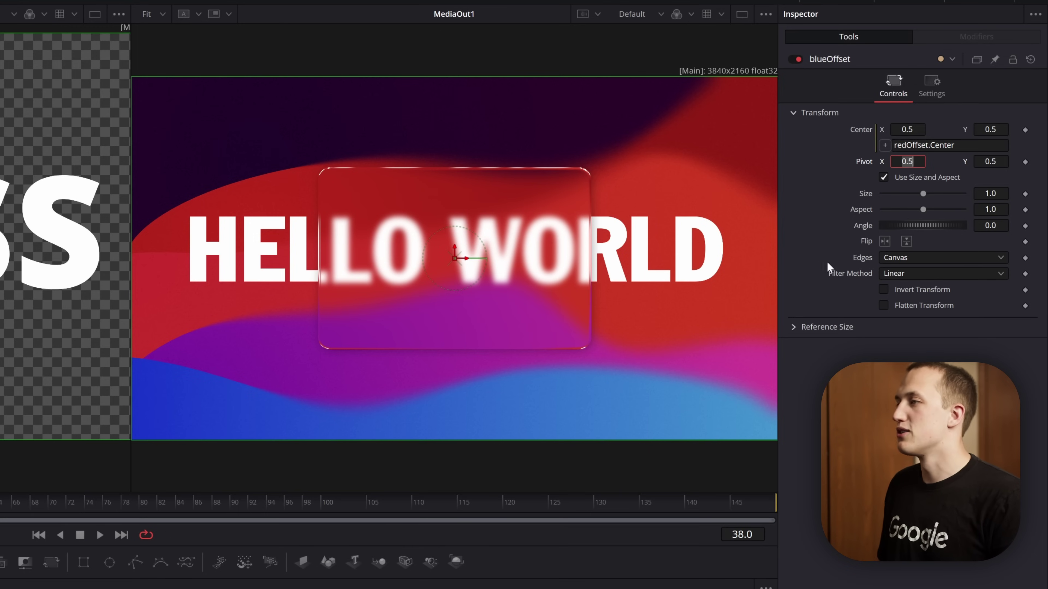
pyautogui.click(913, 290)
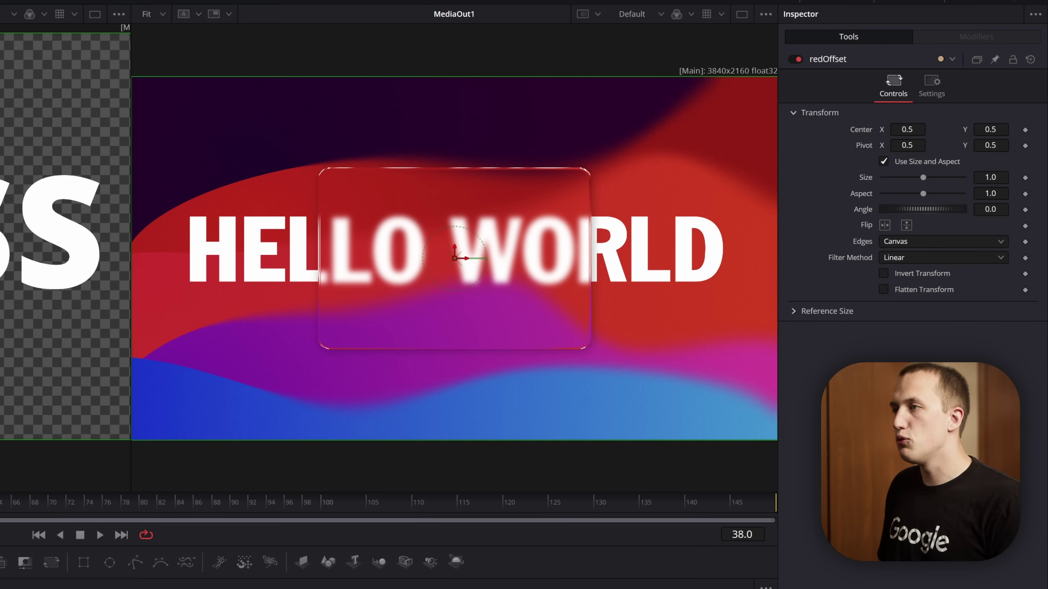
# Shift the red channel by trying Center X values of 0.475, 0.502 and 0.498 on the redOffset node.
pyautogui.moveTo(907, 129); pyautogui.dragTo(896, 129)
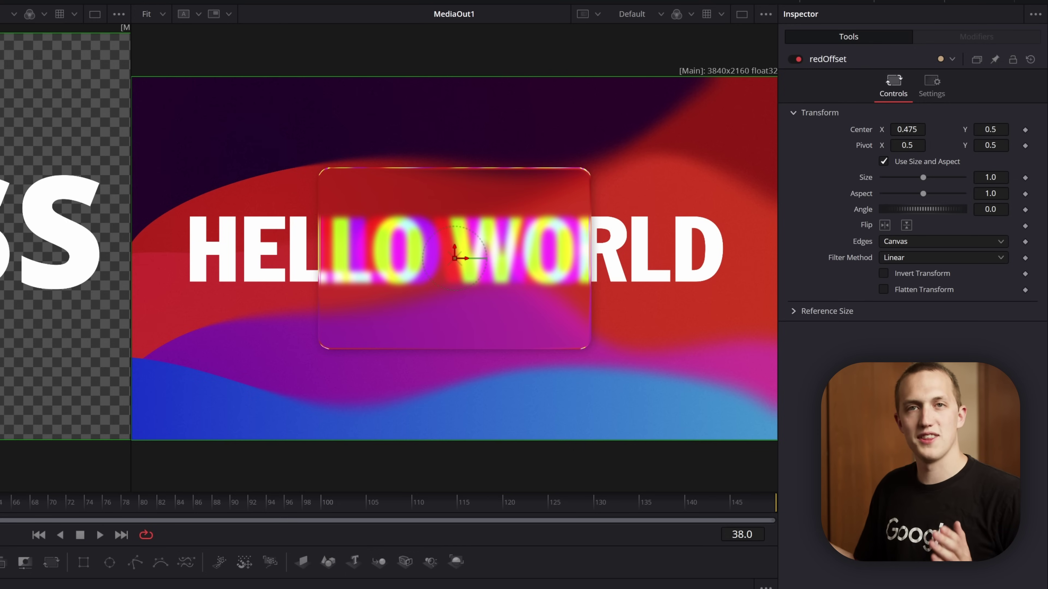
pyautogui.click(907, 129)
pyautogui.write('0.502')
pyautogui.press('Return')
pyautogui.write('0.498')
pyautogui.press('Return')
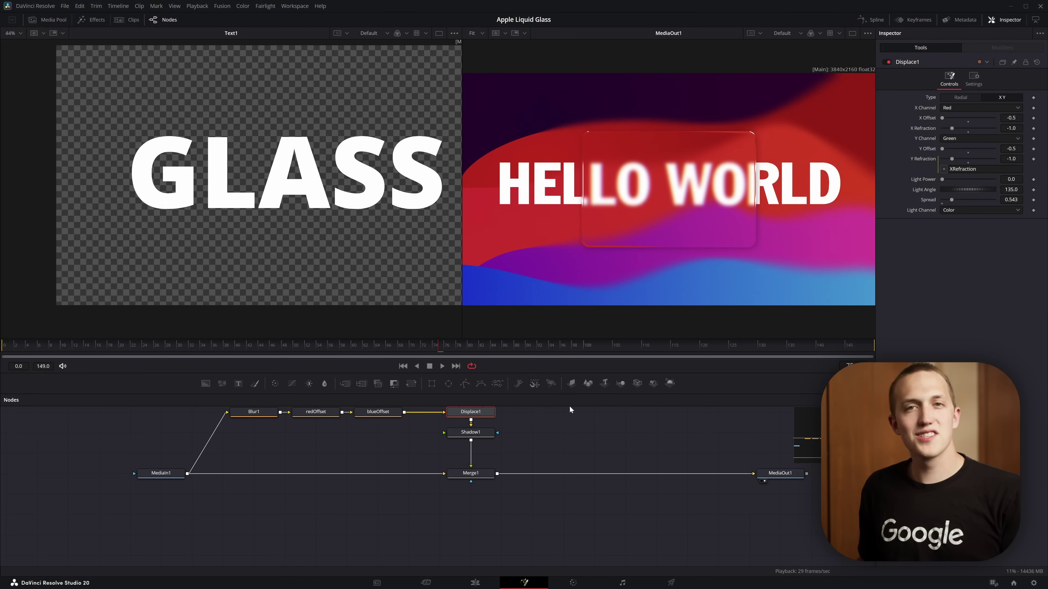
# Move MediaOut1 farther away from Merge1 to make room, and display the Bitmap1 mask in the first viewer.
pyautogui.moveTo(568, 399); pyautogui.dragTo(409, 463)
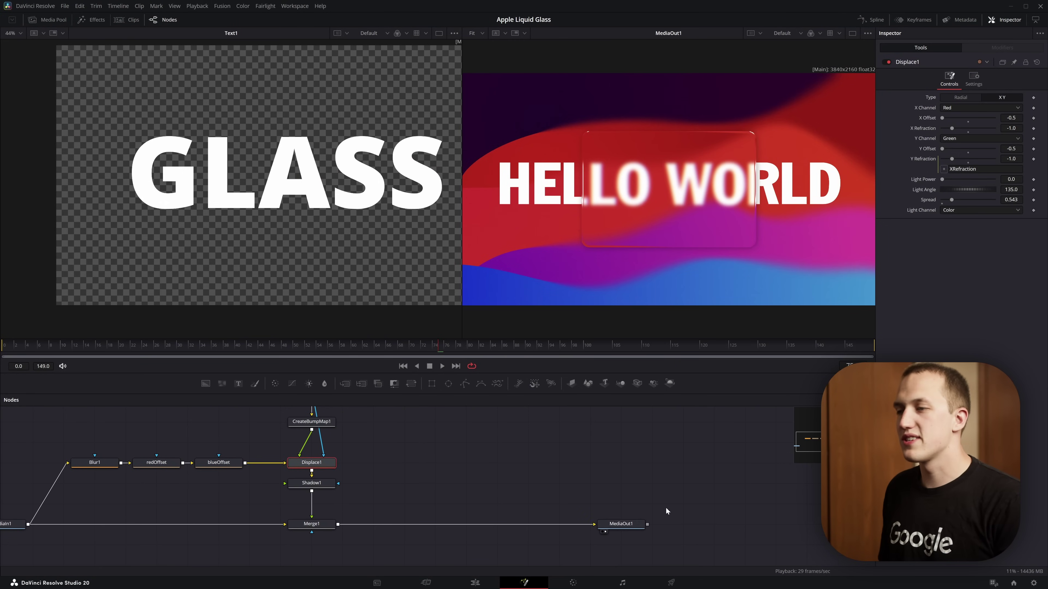
pyautogui.moveTo(622, 524); pyautogui.dragTo(807, 524)
pyautogui.click(618, 459)
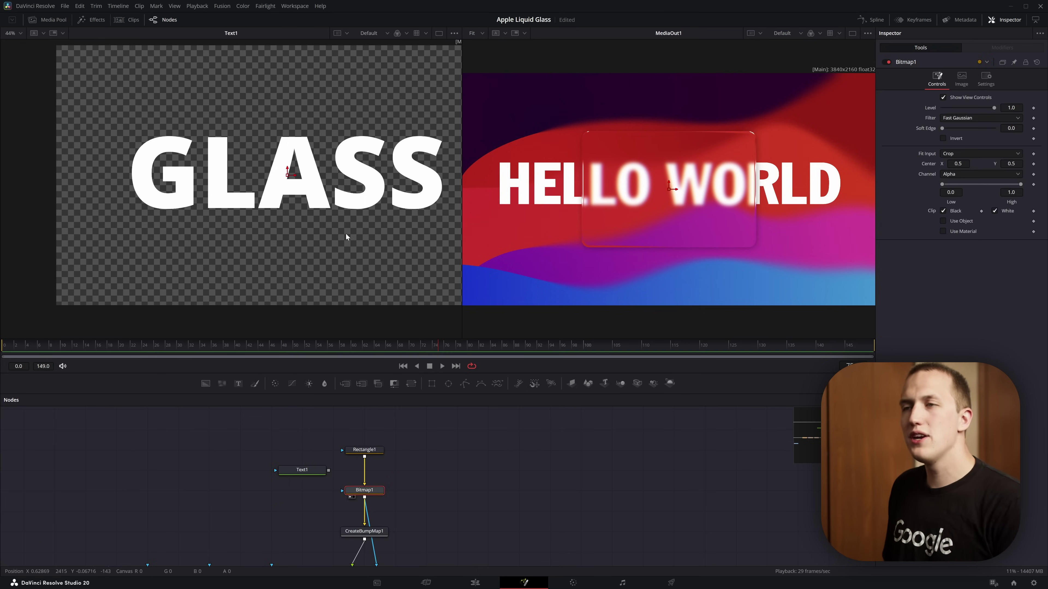
pyautogui.press('1')
pyautogui.moveTo(157, 88); pyautogui.dragTo(450, 263)
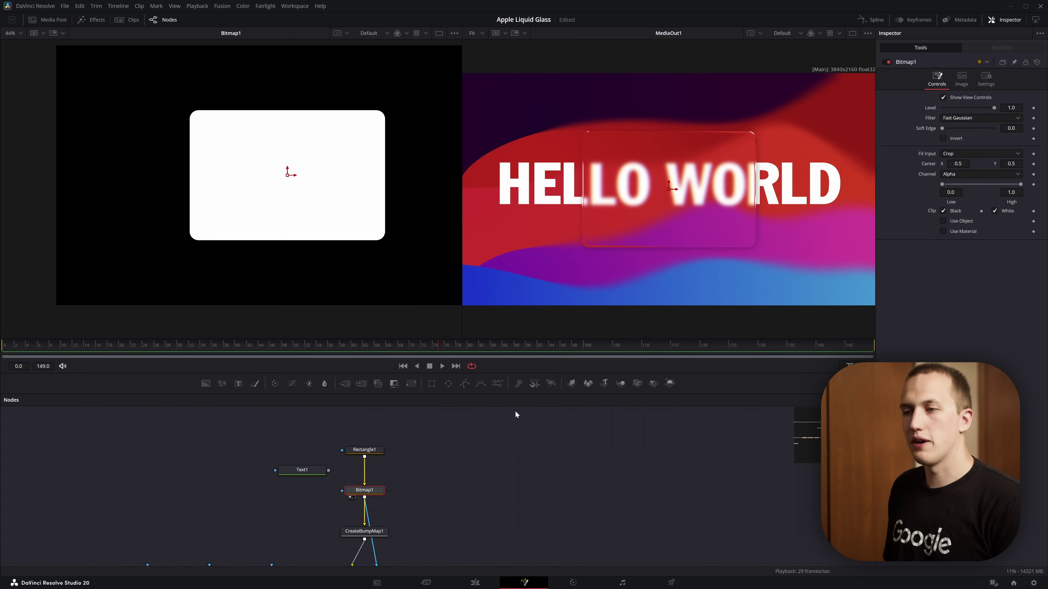
# Add a Background node masked by Bitmap1, view it, and set its solid color to white.
pyautogui.scroll(-3, 578, 429)
pyautogui.click(618, 438)
pyautogui.hotkey('shift', 'space')
pyautogui.write('bg')
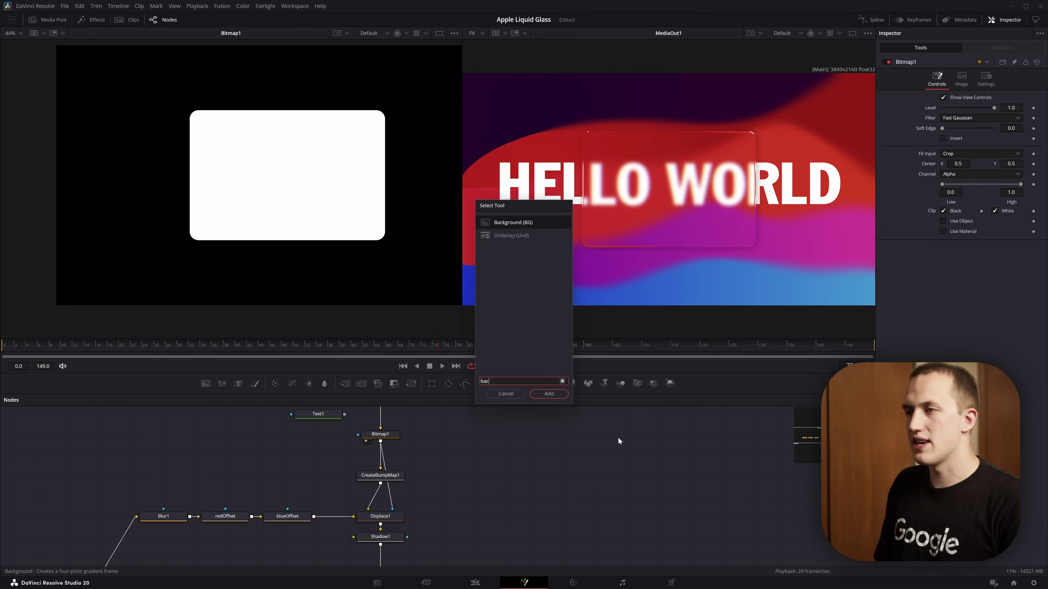
pyautogui.press('Return')
pyautogui.moveTo(381, 442); pyautogui.dragTo(619, 436)
pyautogui.press('1')
pyautogui.click(943, 145)
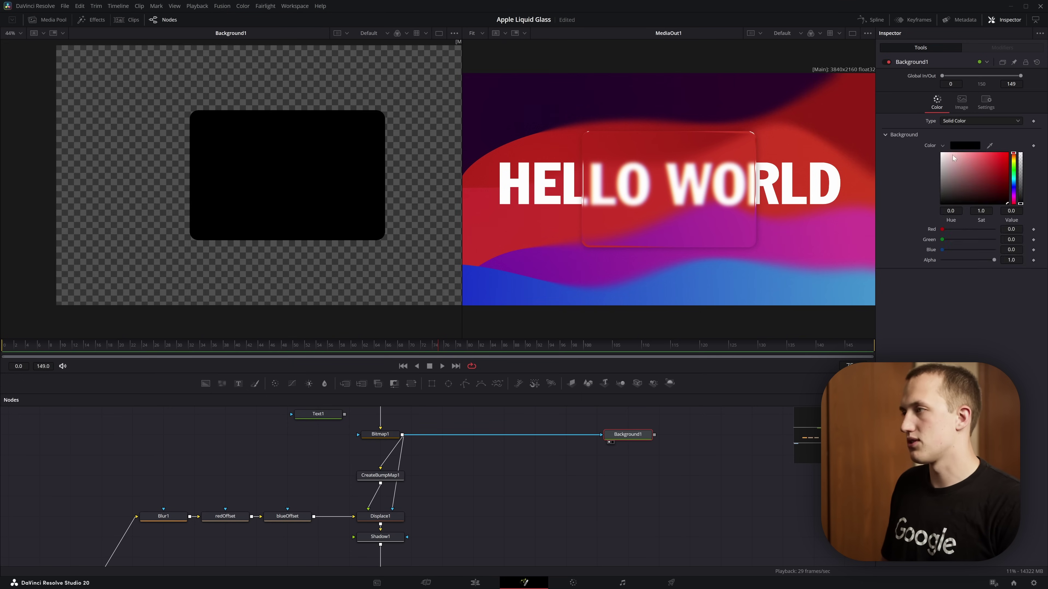
pyautogui.click(941, 153)
# Try Apply Mask Inverted on the Background node.
pyautogui.click(983, 104)
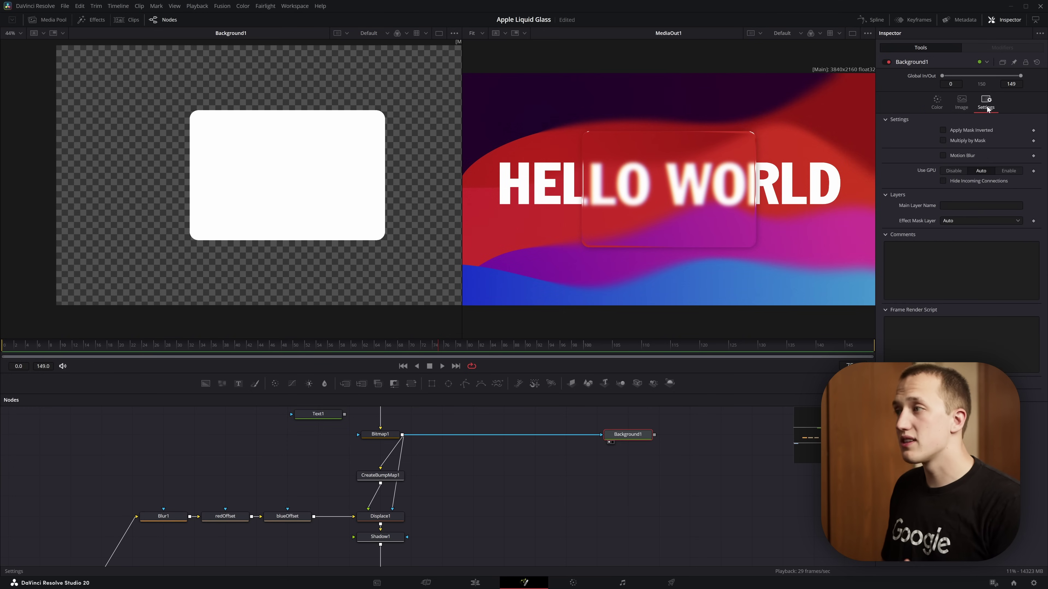
pyautogui.click(965, 129)
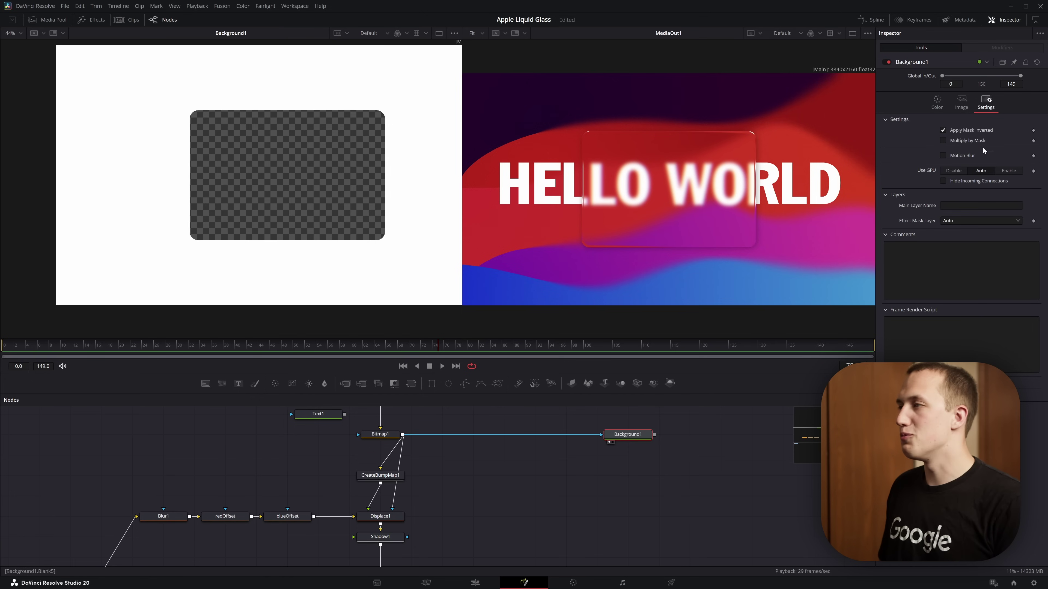
pyautogui.click(976, 132)
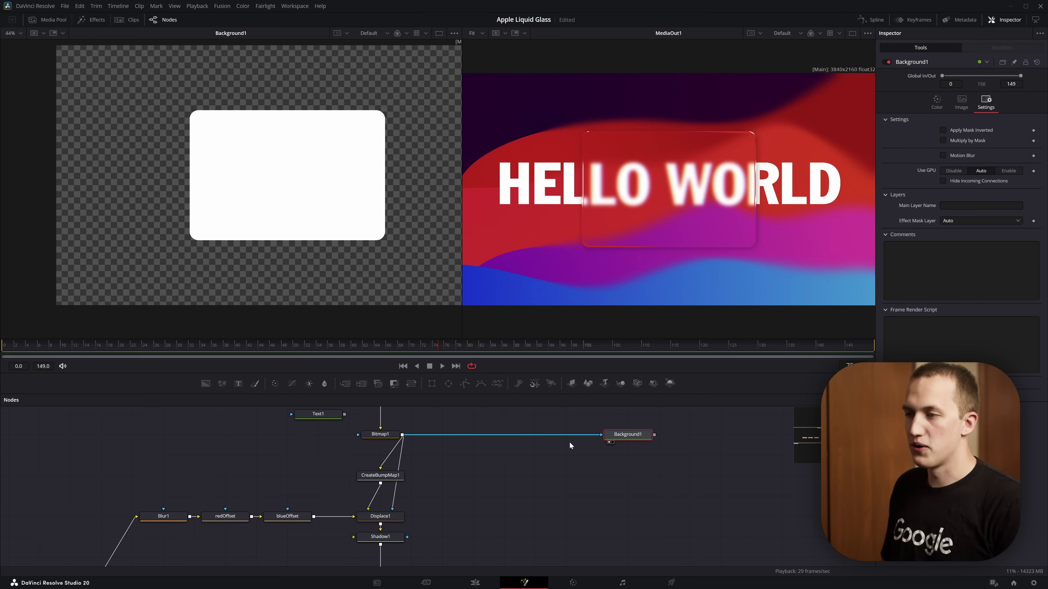
# Insert an inverted Bitmap node between Bitmap1 and Background1, and arrange Background1 below it.
pyautogui.hotkey('shift', 'space')
pyautogui.write('bit')
pyautogui.press('Return')
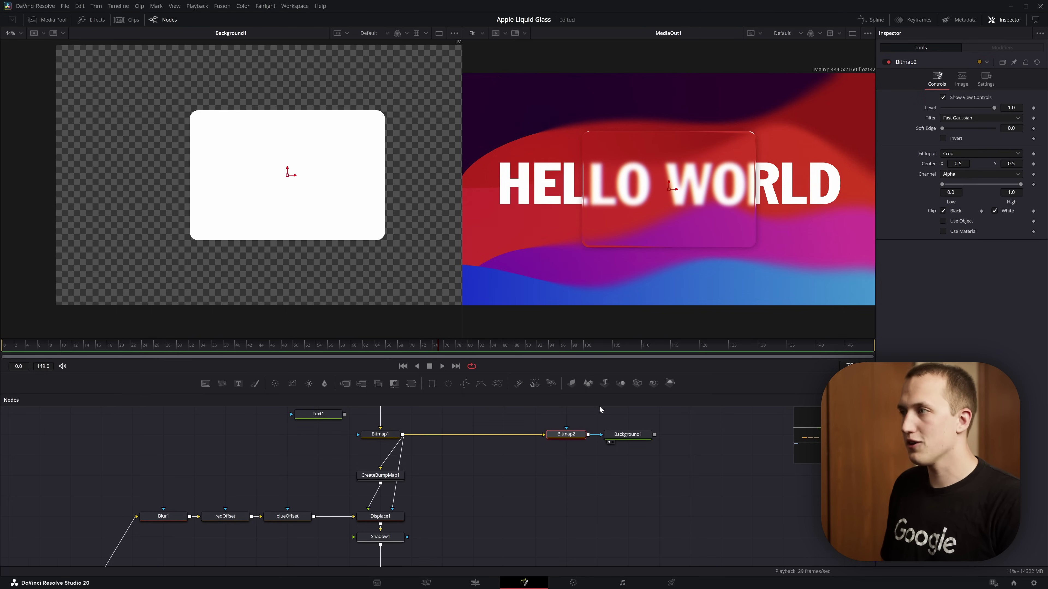
pyautogui.click(960, 139)
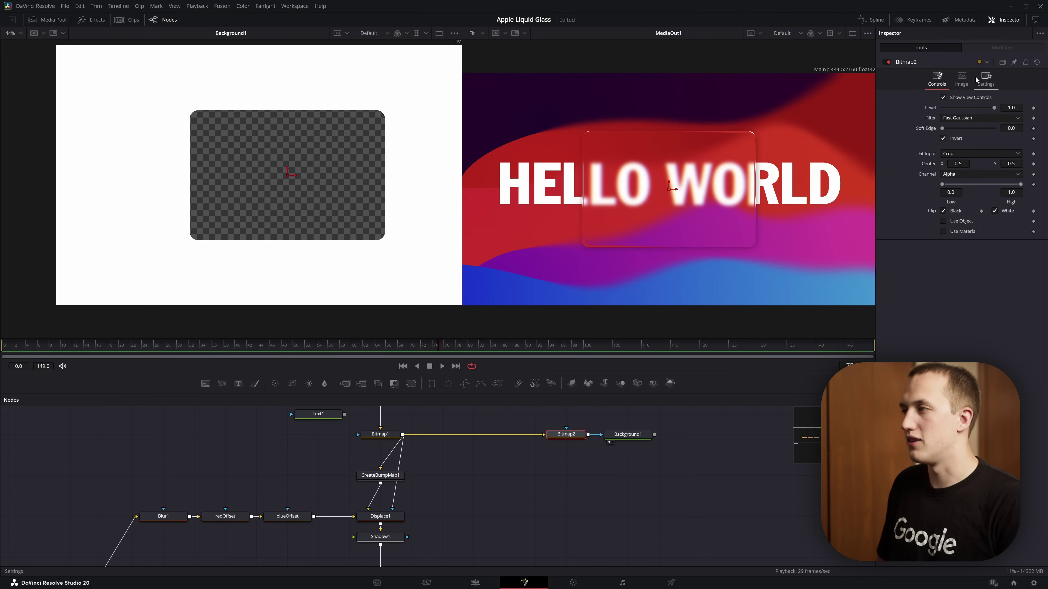
pyautogui.moveTo(627, 434); pyautogui.dragTo(690, 465)
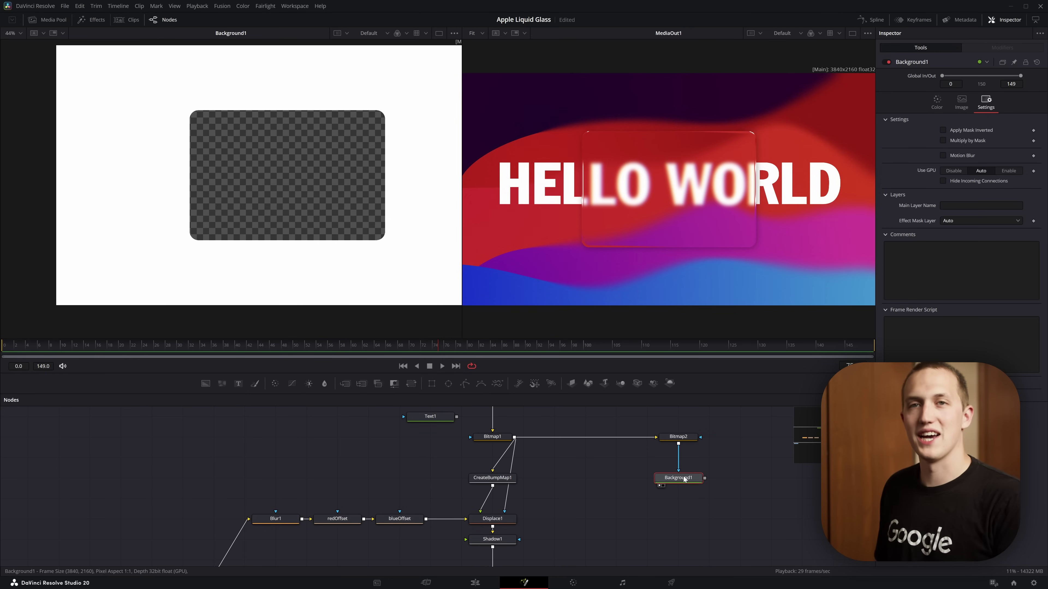
# Add a Shadow node after Background1.
pyautogui.scroll(-2, 695, 503)
pyautogui.hotkey('shift', 'space')
pyautogui.write('shado')
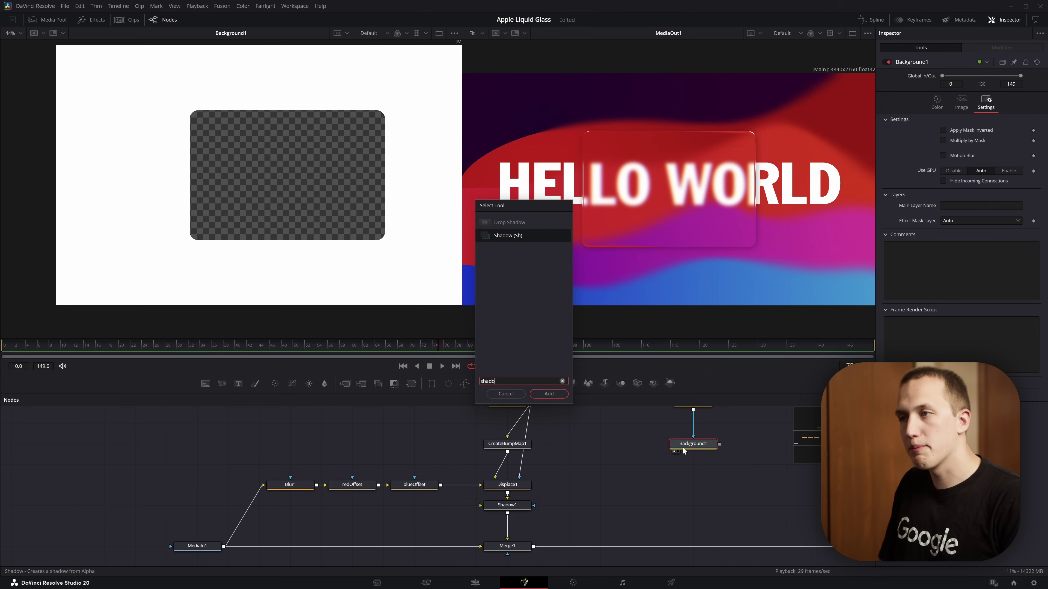
pyautogui.write('w')
pyautogui.press('Return')
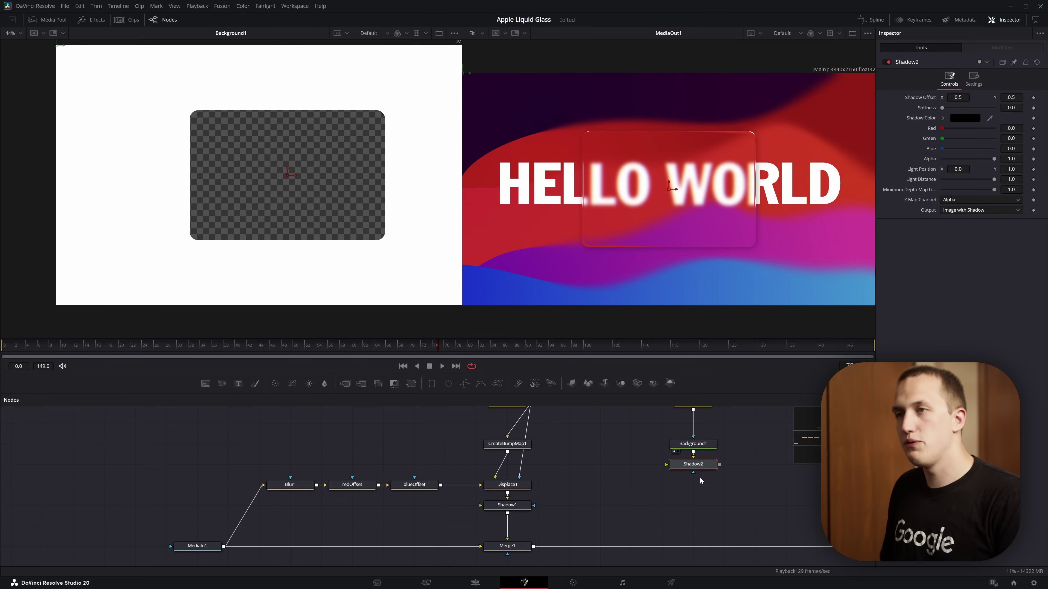
# Offset Shadow2 to about X 0.493, Y 0.517 and change its shadow color to white.
pyautogui.moveTo(287, 176); pyautogui.dragTo(285, 170)
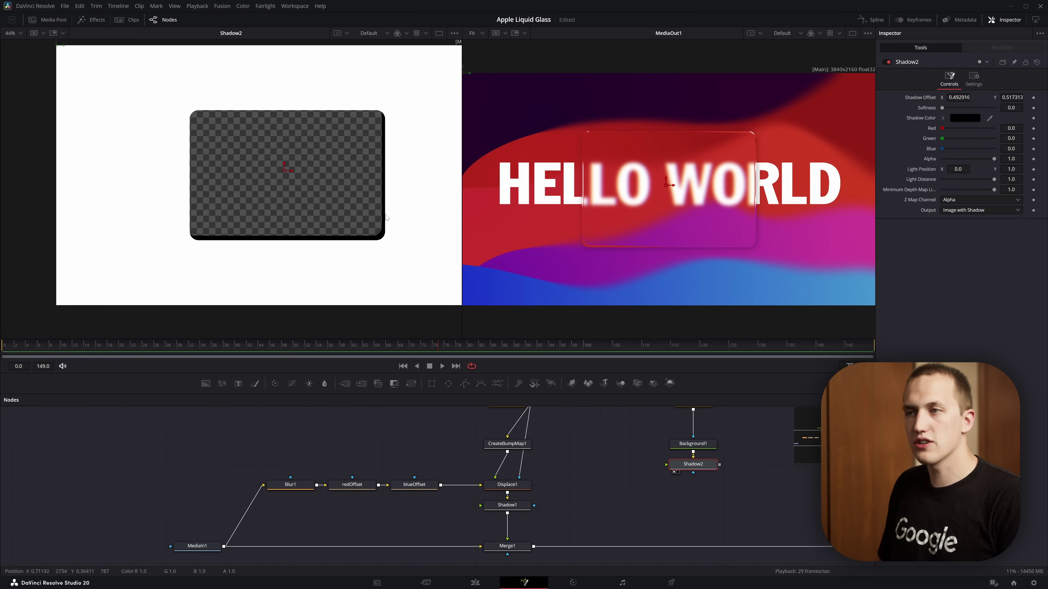
pyautogui.click(942, 118)
pyautogui.moveTo(981, 161); pyautogui.dragTo(940, 126)
# Connect Bitmap1 to Shadow2 as its effect mask and enable Multiply by Mask.
pyautogui.scroll(1, 543, 412)
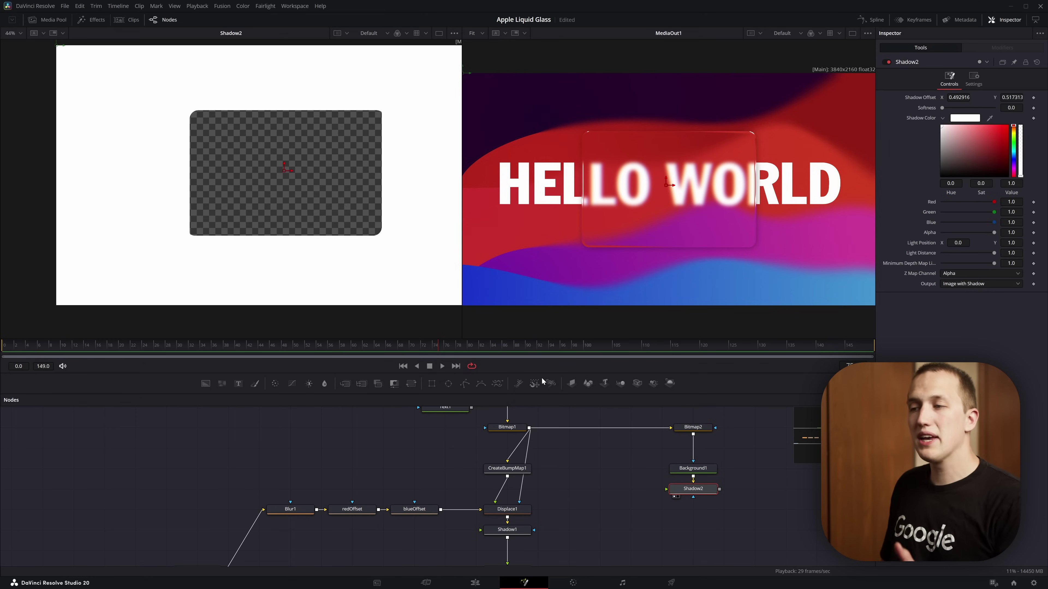
pyautogui.moveTo(529, 428); pyautogui.dragTo(694, 498)
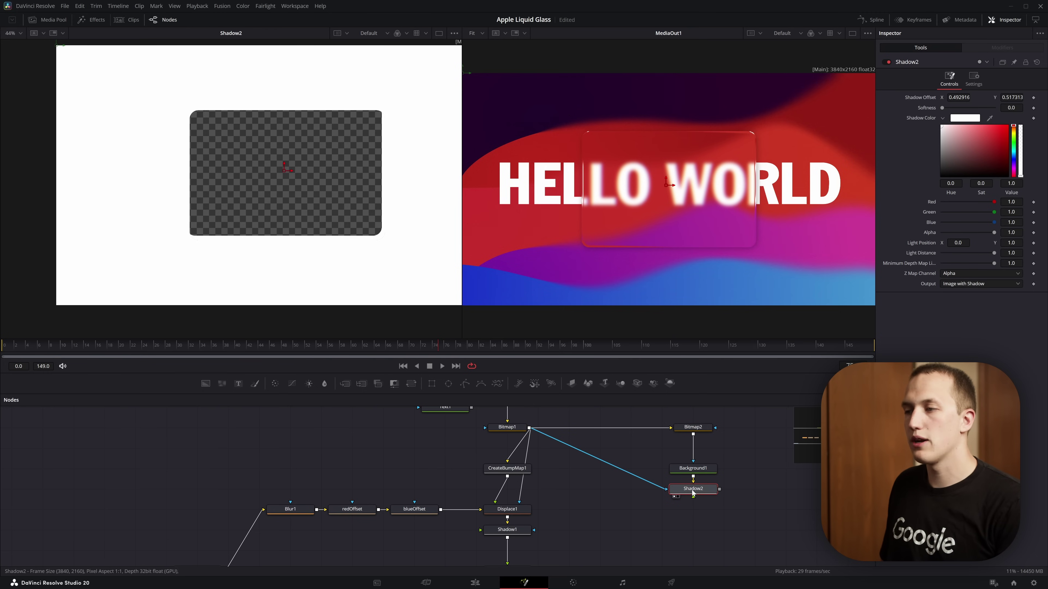
pyautogui.click(974, 79)
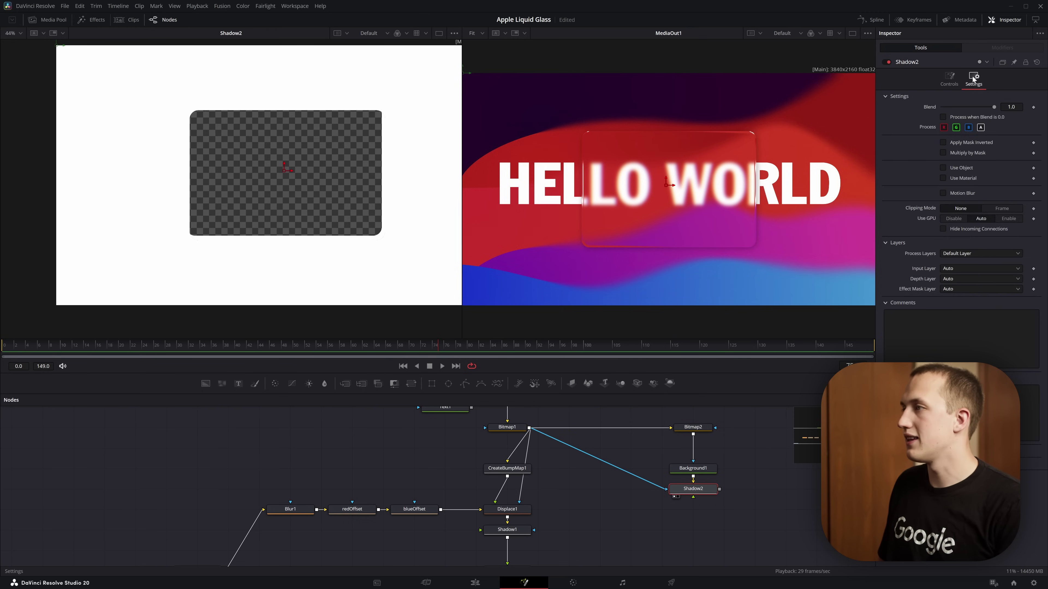
pyautogui.click(964, 154)
pyautogui.hotkey('ctrl', 'f')
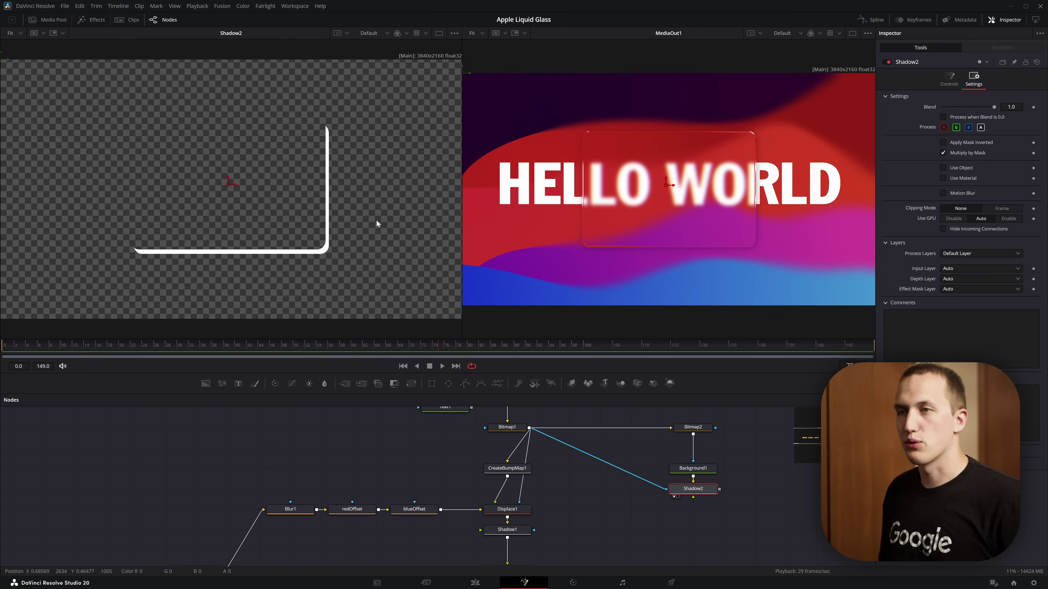
# Check the corner edge of the shadow up close and lower Bitmap2's High threshold to 0.35.
pyautogui.click(693, 428)
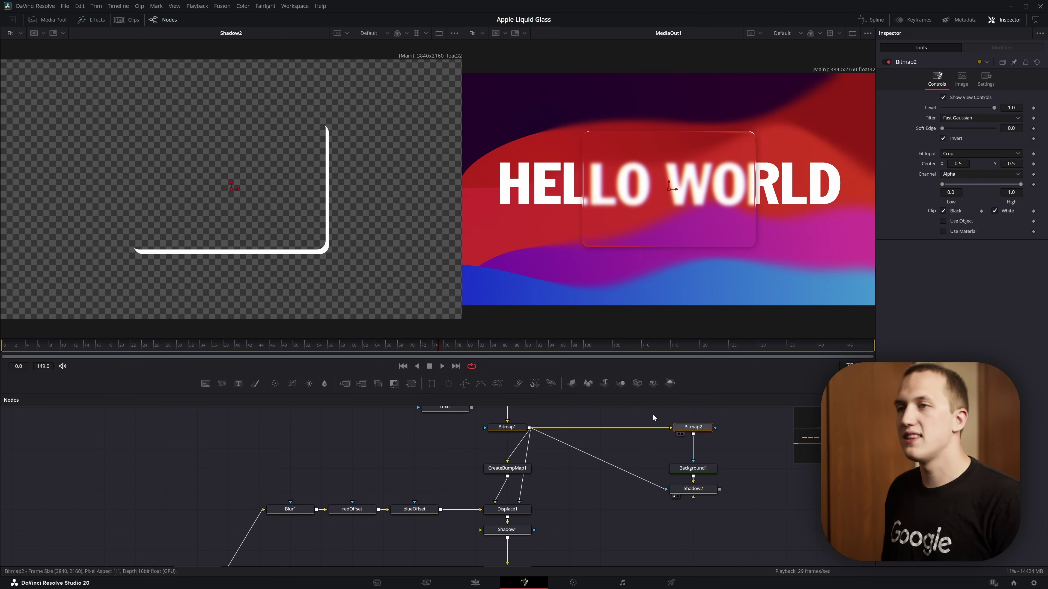
pyautogui.scroll(10, 327, 125)
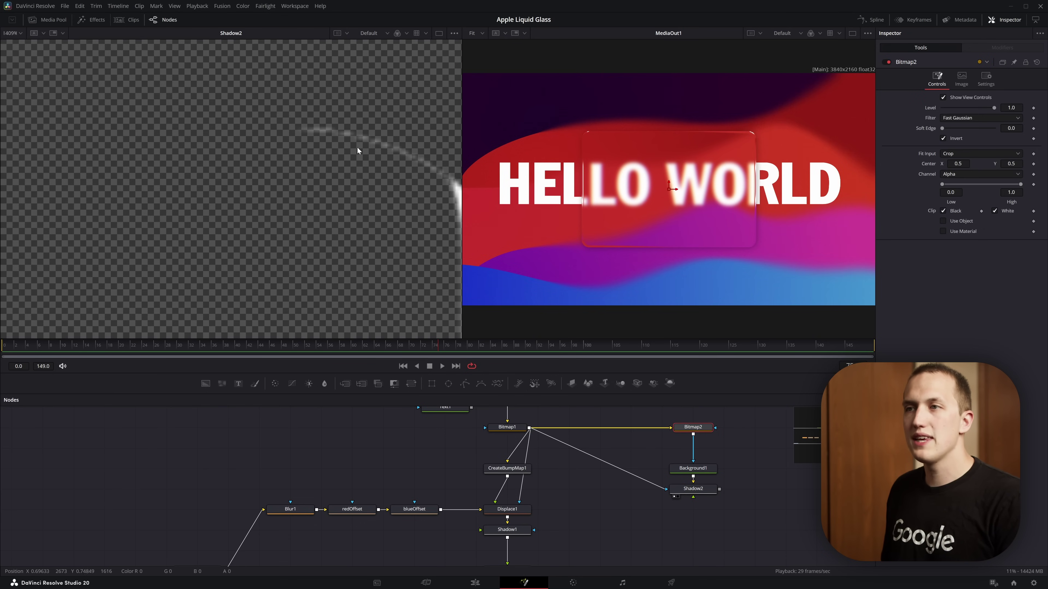
pyautogui.scroll(-5, 304, 134)
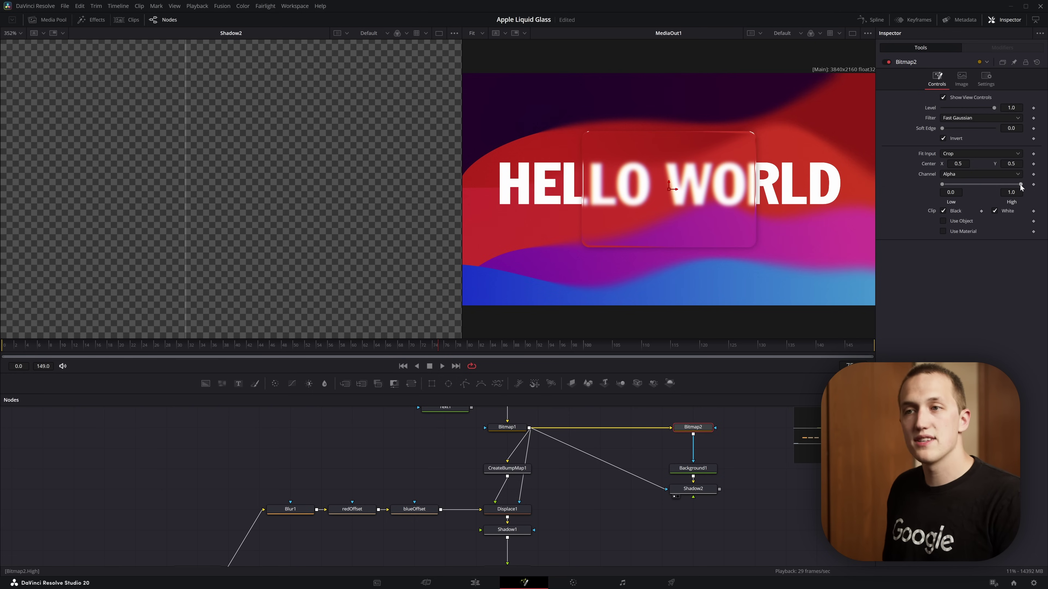
pyautogui.moveTo(1021, 186); pyautogui.dragTo(973, 185)
pyautogui.hotkey('ctrl', 'f')
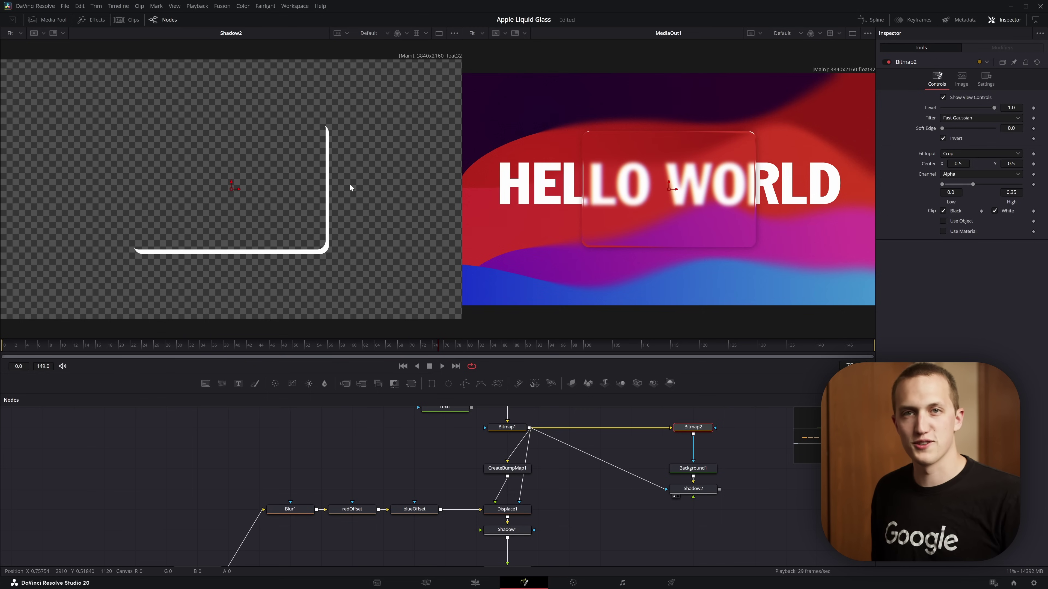
# Merge Shadow2 over Merge1's output, and set the shadow's Softness to about 0.02 and Alpha to 0.165.
pyautogui.scroll(-3, 729, 426)
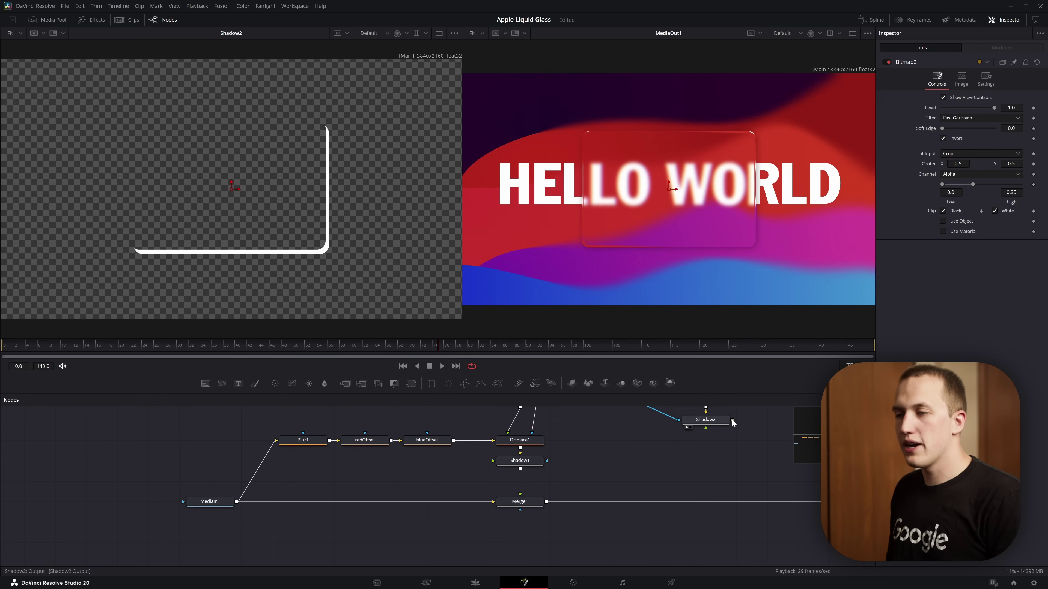
pyautogui.moveTo(732, 421); pyautogui.dragTo(547, 503)
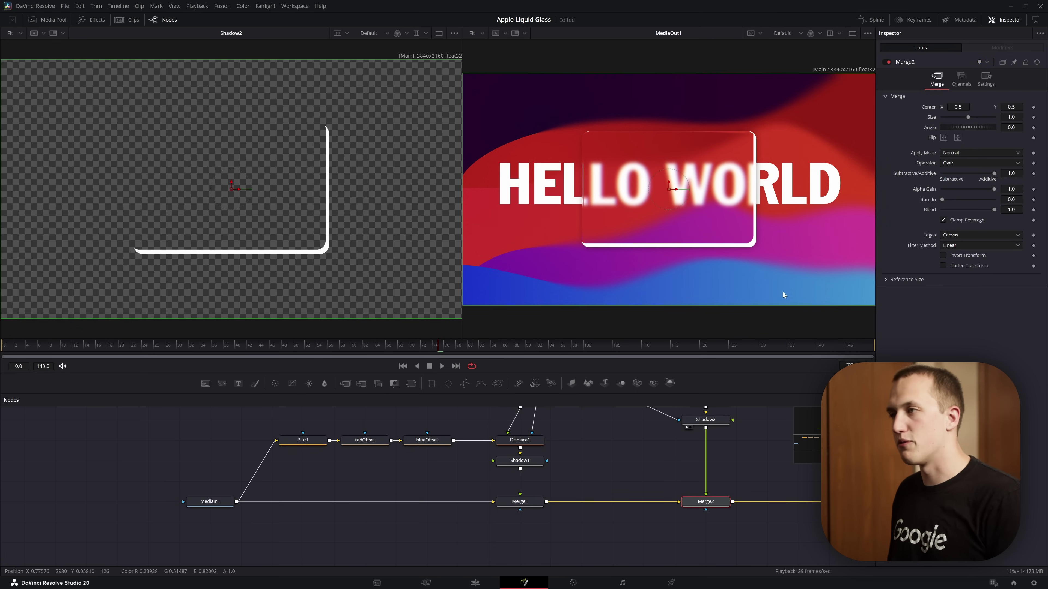
pyautogui.click(706, 419)
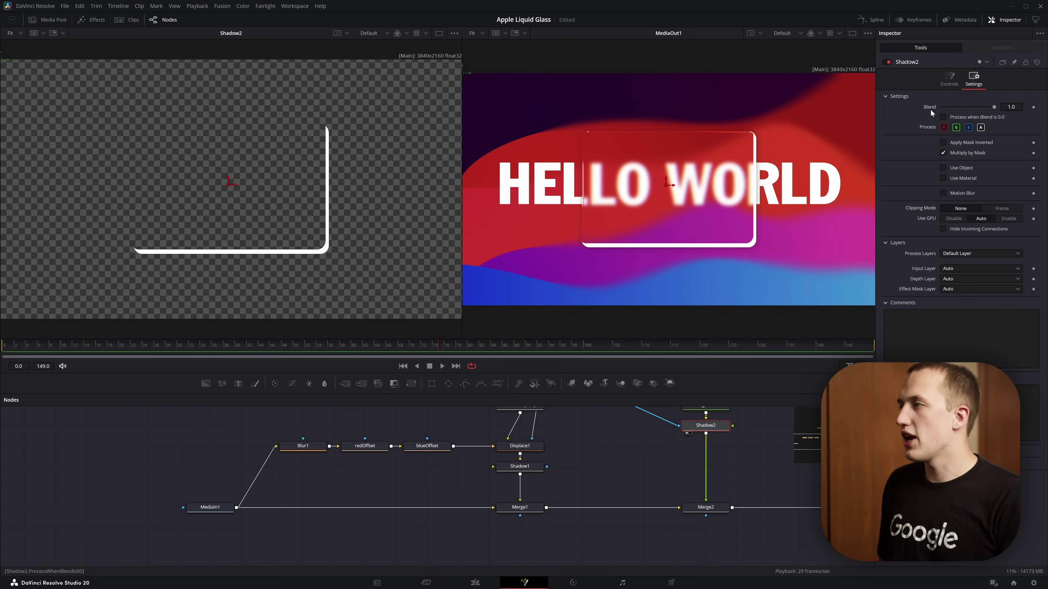
pyautogui.click(948, 83)
pyautogui.moveTo(942, 108); pyautogui.dragTo(964, 112)
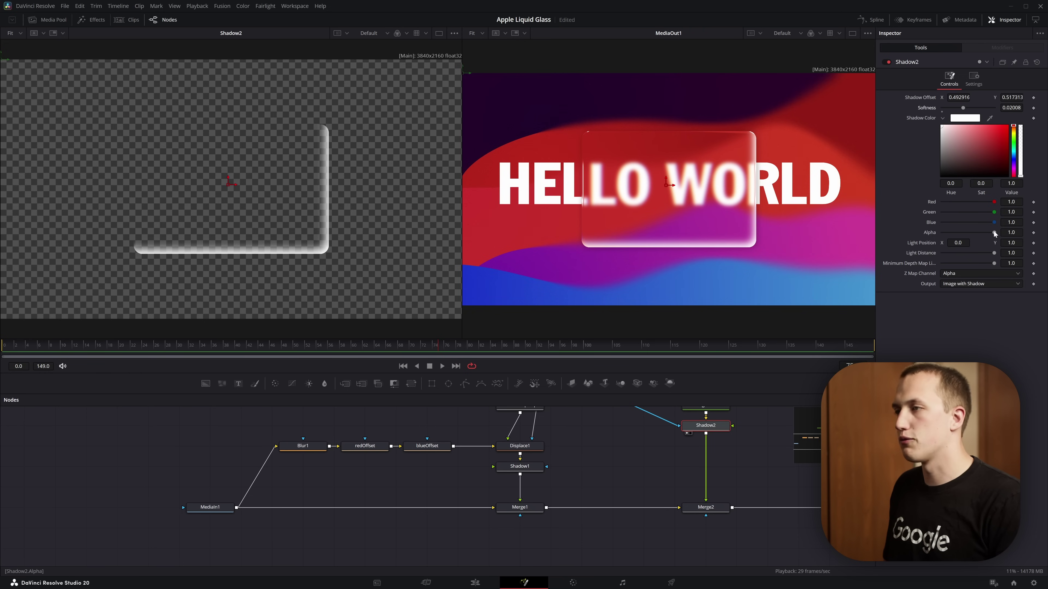
pyautogui.moveTo(994, 233); pyautogui.dragTo(950, 225)
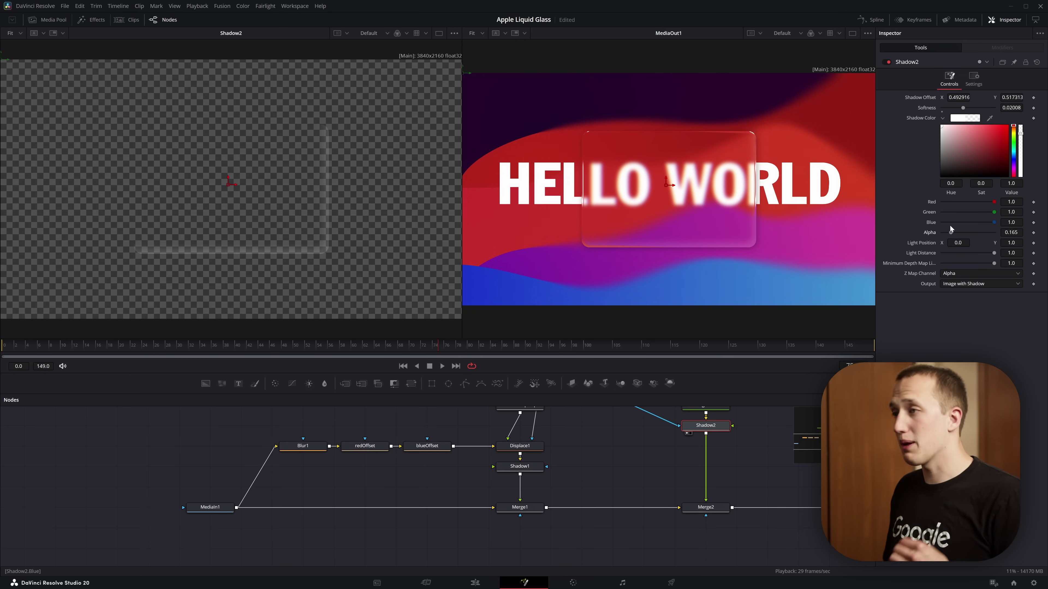
# Toggle Merge2 off and on to compare the glass with and without the white inner shadow.
pyautogui.click(665, 184)
pyautogui.click(887, 61)
pyautogui.click(888, 60)
pyautogui.click(888, 61)
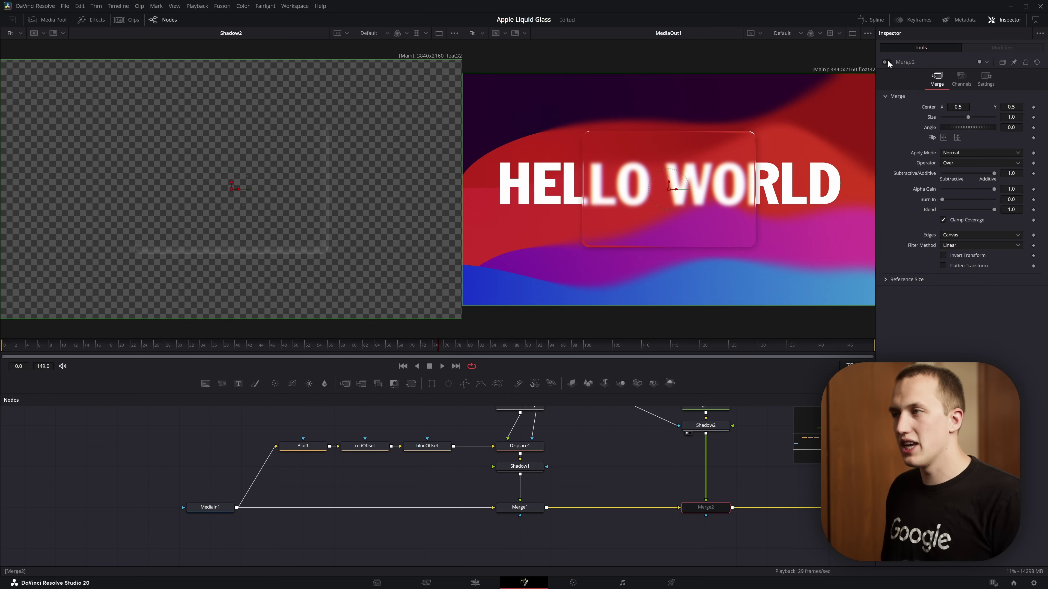
pyautogui.click(888, 61)
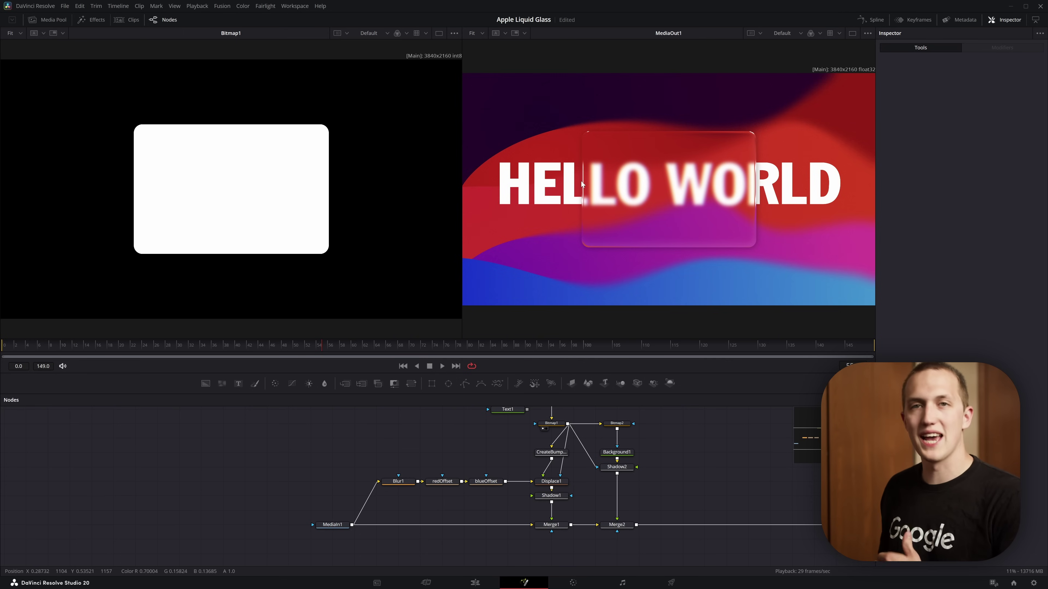
# Add an Erode/Dilate node fed by Background1, view it, and set its Amount to 0.0019.
pyautogui.hotkey('shift', 'space')
pyautogui.write('erode')
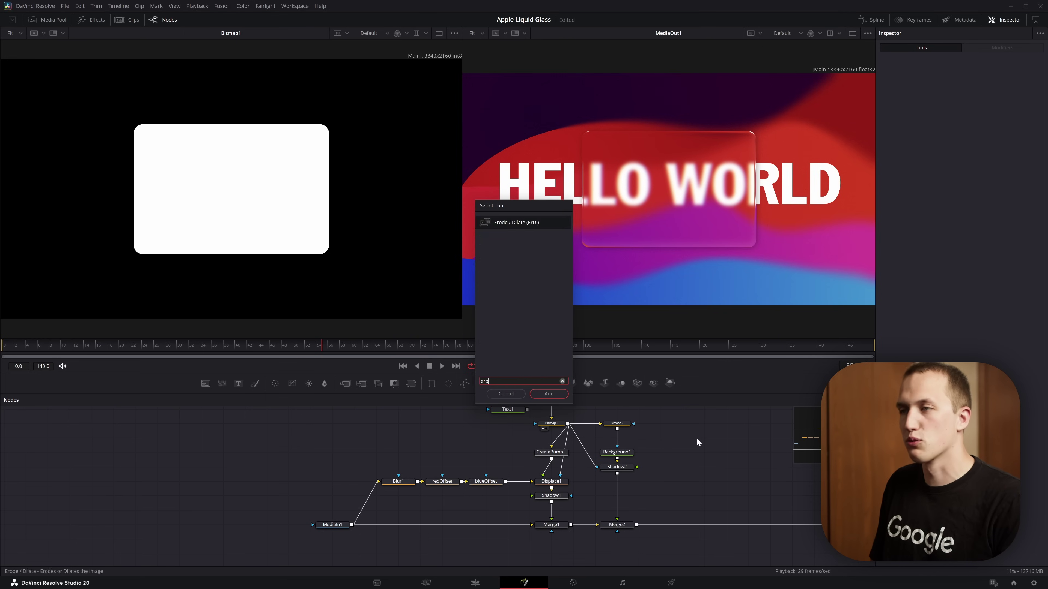
pyautogui.press('Return')
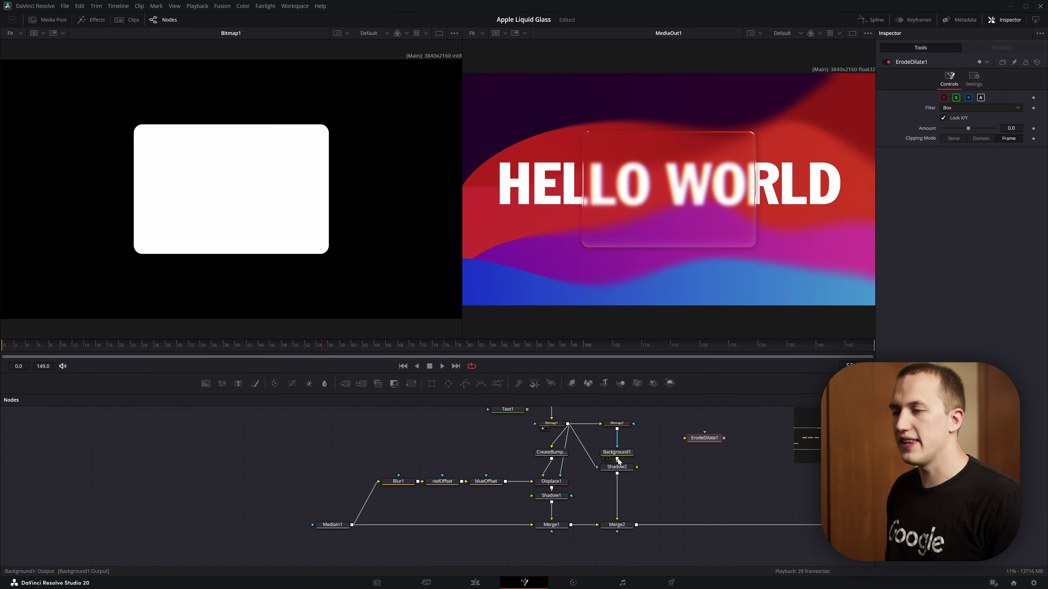
pyautogui.moveTo(617, 459); pyautogui.dragTo(294, 173)
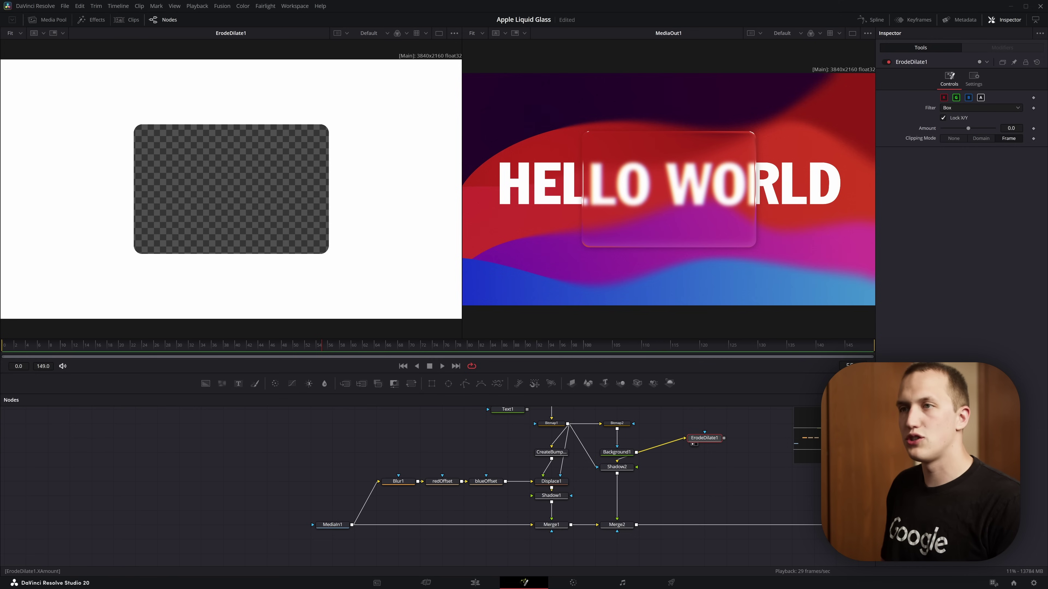
pyautogui.moveTo(969, 129)
pyautogui.mouseDown()
pyautogui.moveTo(977, 129)
pyautogui.moveTo(959, 123)
pyautogui.moveTo(973, 128)
pyautogui.mouseUp()
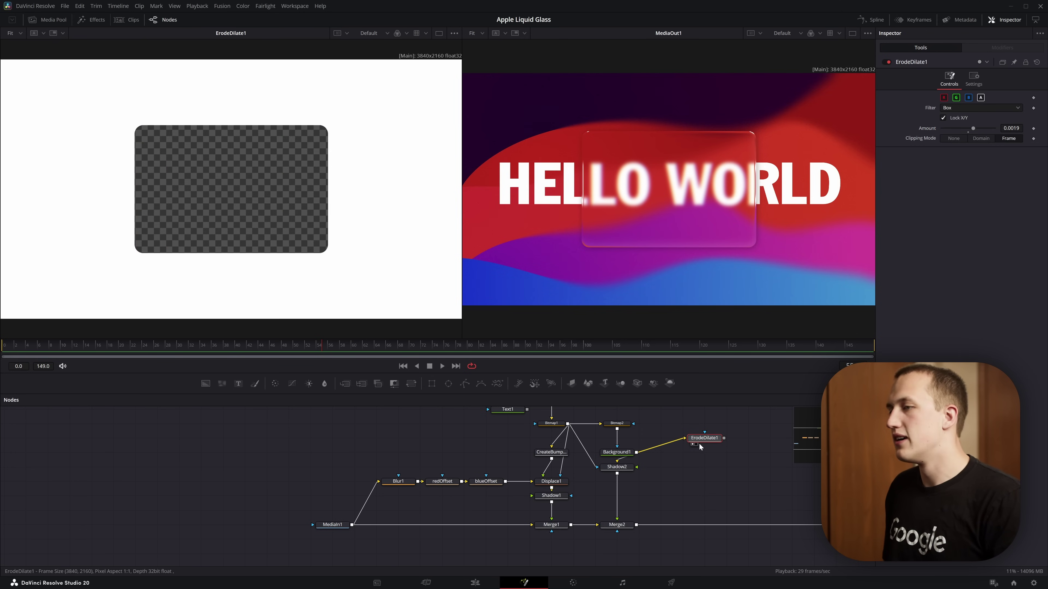
# Add a Merge node after ErodeDilate1 with Bitmap1 as its foreground, and display it in the first viewer.
pyautogui.hotkey('shift', 'space')
pyautogui.write('merge')
pyautogui.press('Return')
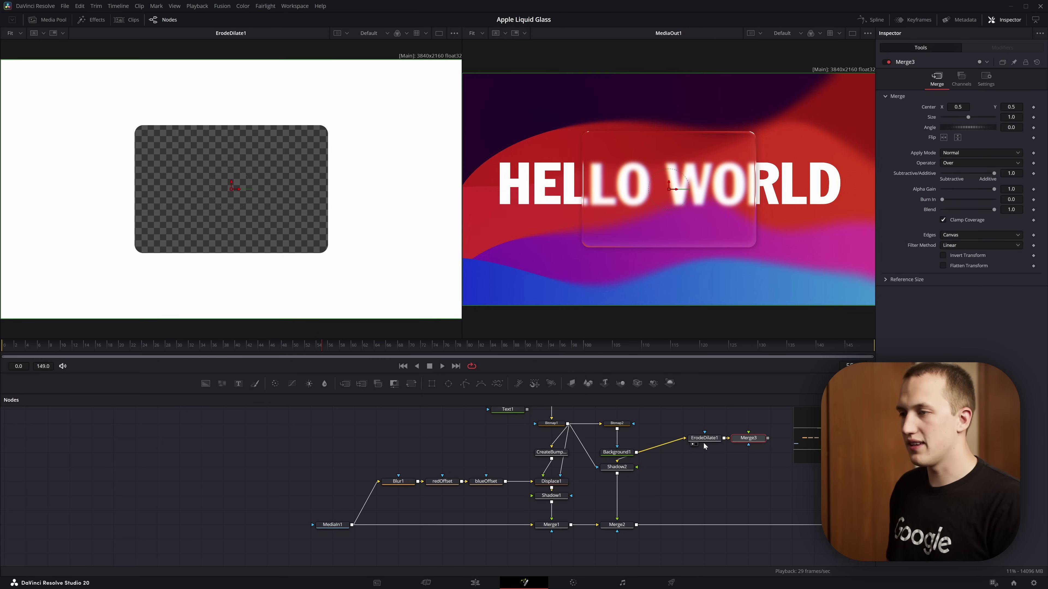
pyautogui.moveTo(568, 424); pyautogui.dragTo(705, 453)
pyautogui.press('1')
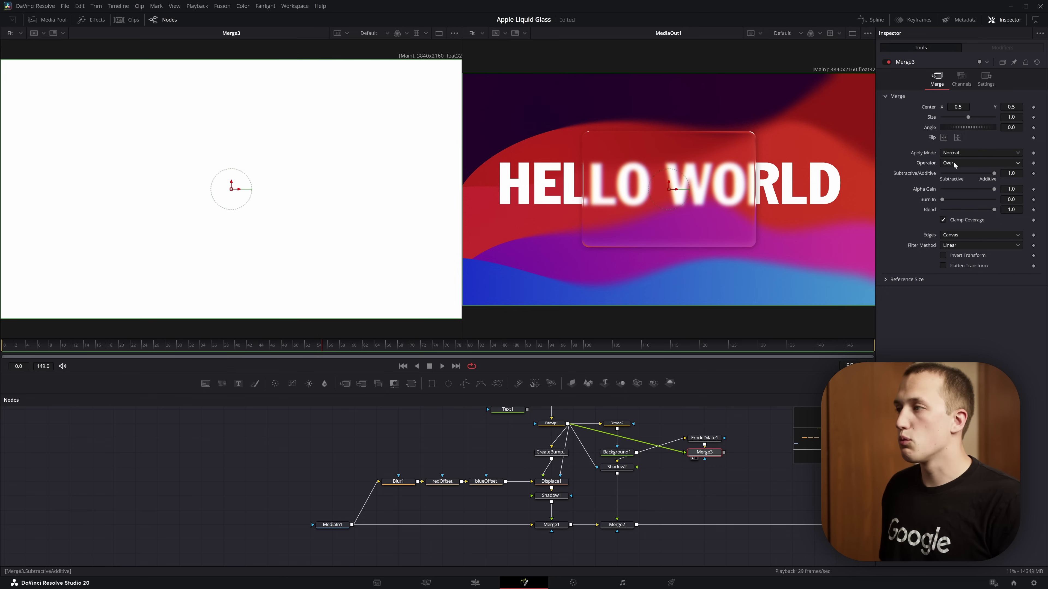
# Set Merge3's Operator to Mask and merge its output over Merge2's result.
pyautogui.click(953, 163)
pyautogui.click(957, 236)
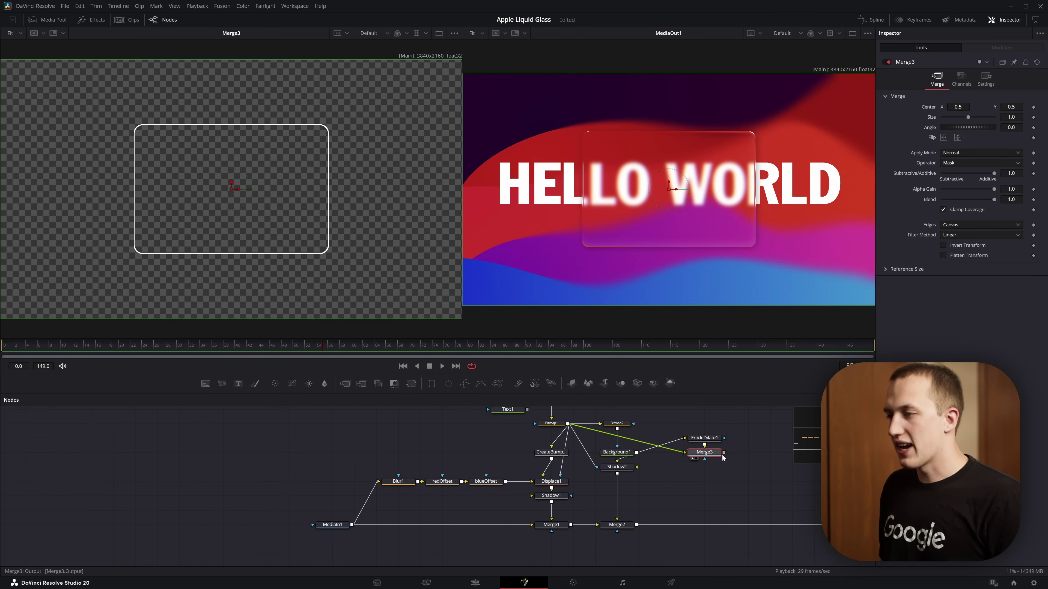
pyautogui.moveTo(724, 452); pyautogui.dragTo(637, 525)
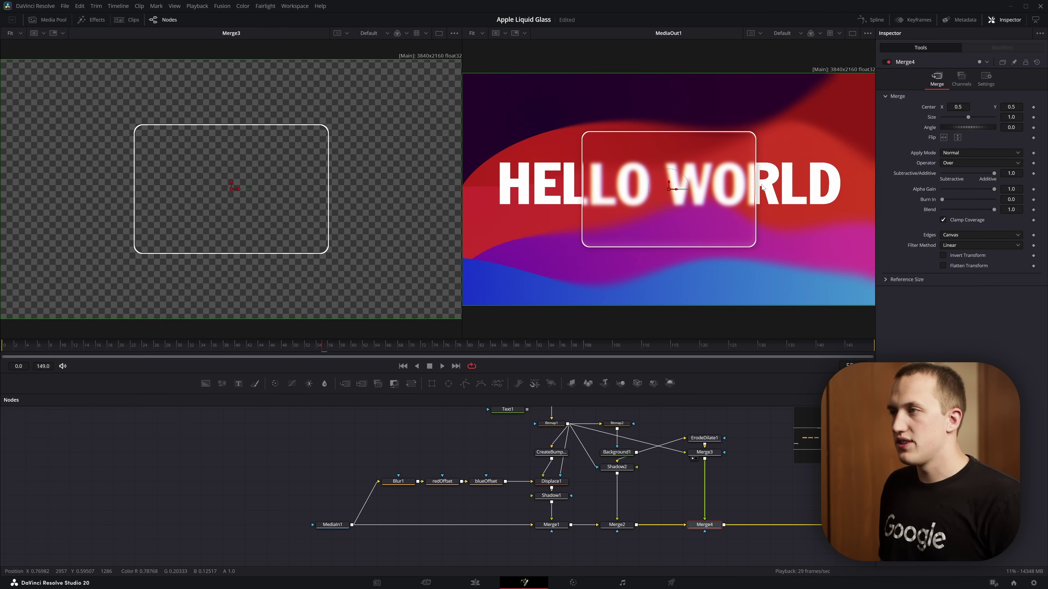
# Thin the glass outline by setting ErodeDilate1's Amount to 0.00107, and shift the outline's node column to make room.
pyautogui.click(704, 438)
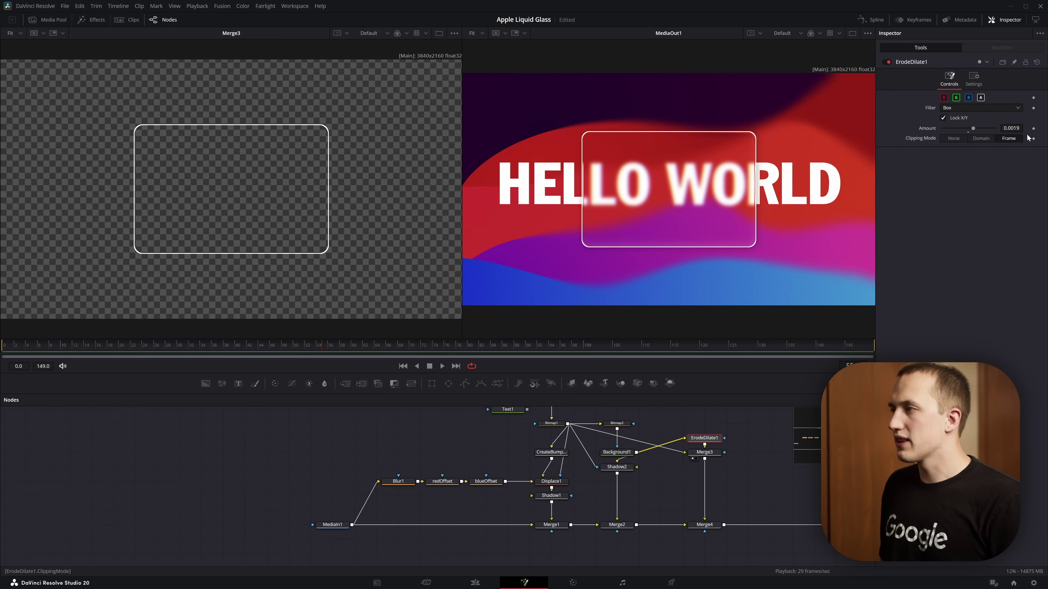
pyautogui.moveTo(973, 128); pyautogui.dragTo(972, 128)
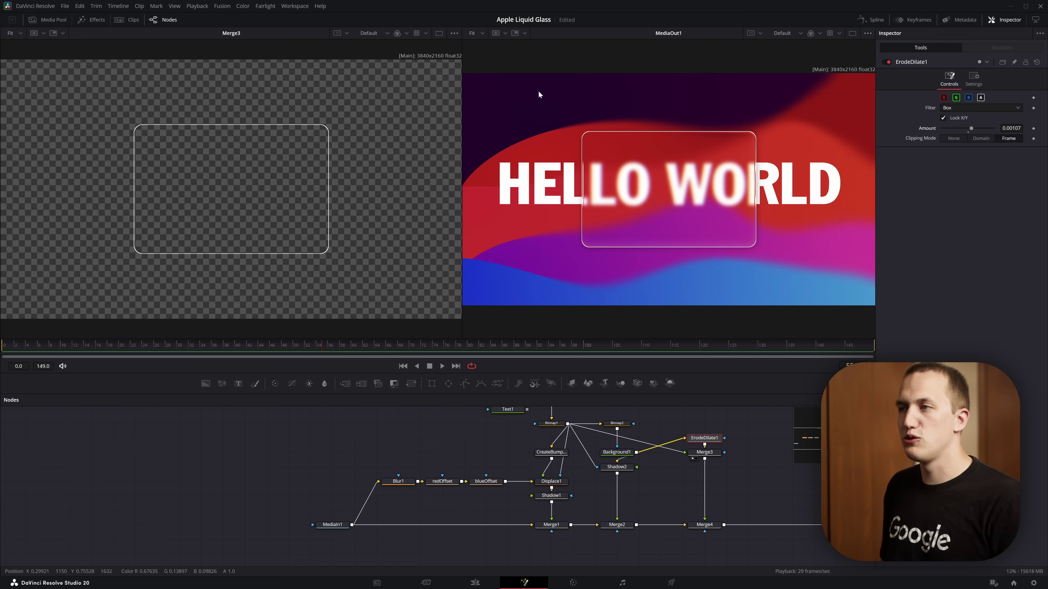
pyautogui.moveTo(577, 142); pyautogui.dragTo(704, 210)
pyautogui.moveTo(830, 161); pyautogui.dragTo(686, 286)
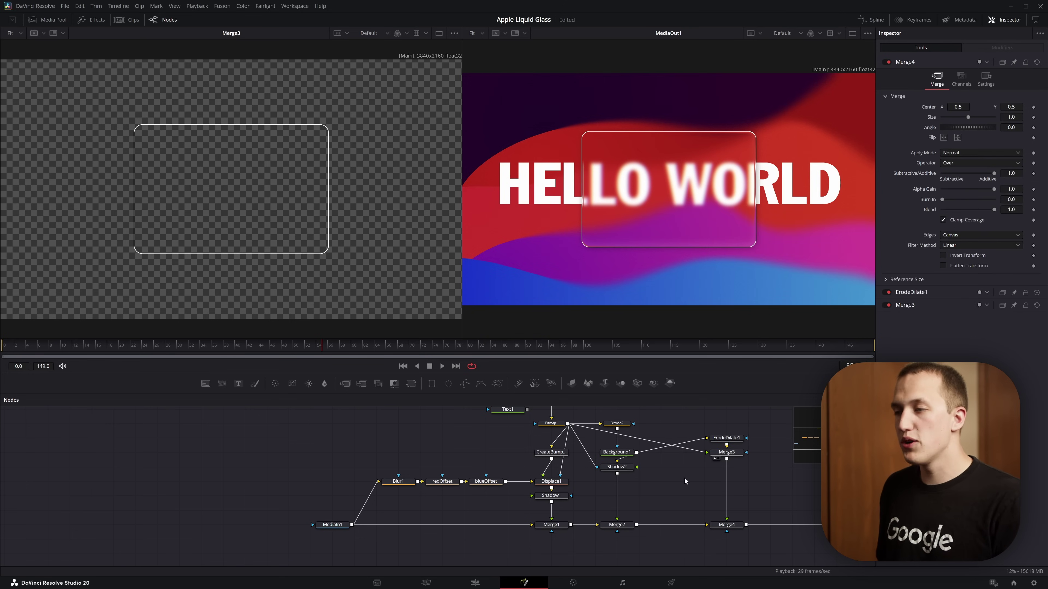
# Add a Blur node fed by Bitmap1, display it in the first viewer, and set its Blur Size to 100.
pyautogui.hotkey('shift', 'space')
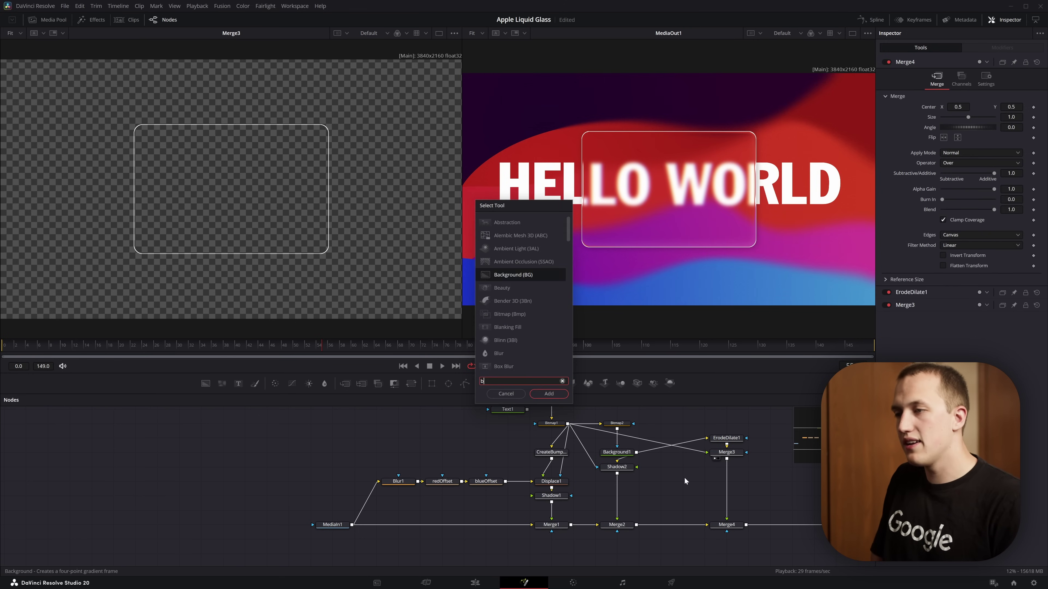
pyautogui.write('blur')
pyautogui.press('Return')
pyautogui.moveTo(567, 424); pyautogui.dragTo(680, 468)
pyautogui.press('1')
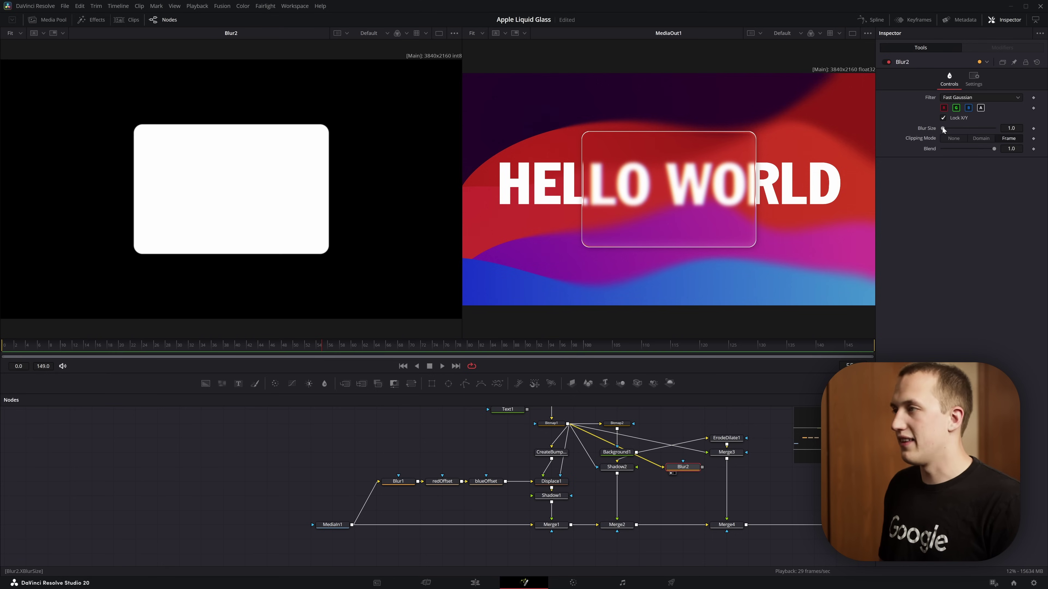
pyautogui.moveTo(942, 128); pyautogui.dragTo(994, 128)
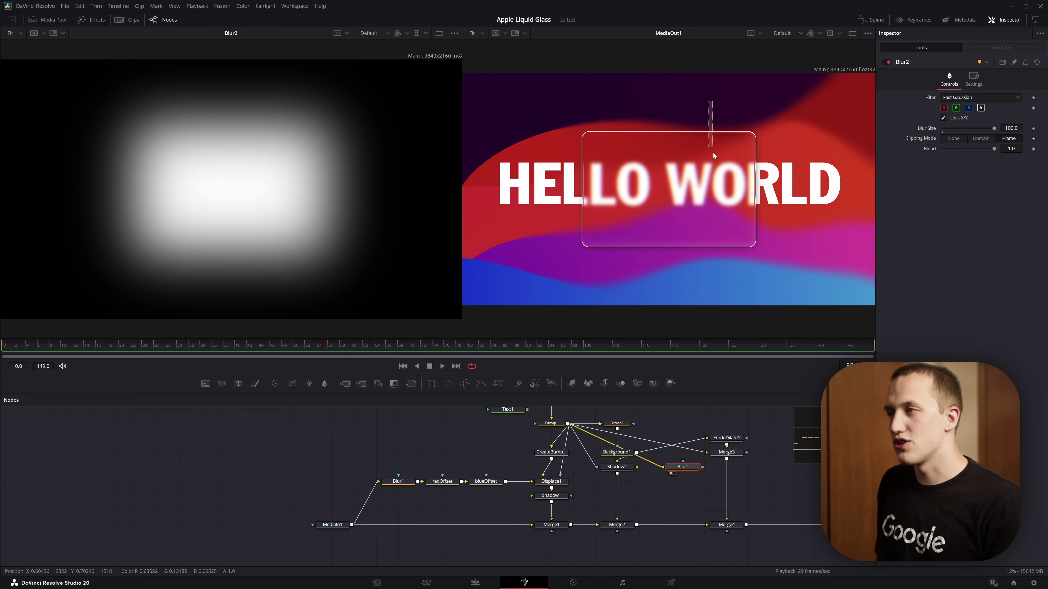
pyautogui.moveTo(713, 182); pyautogui.dragTo(713, 182)
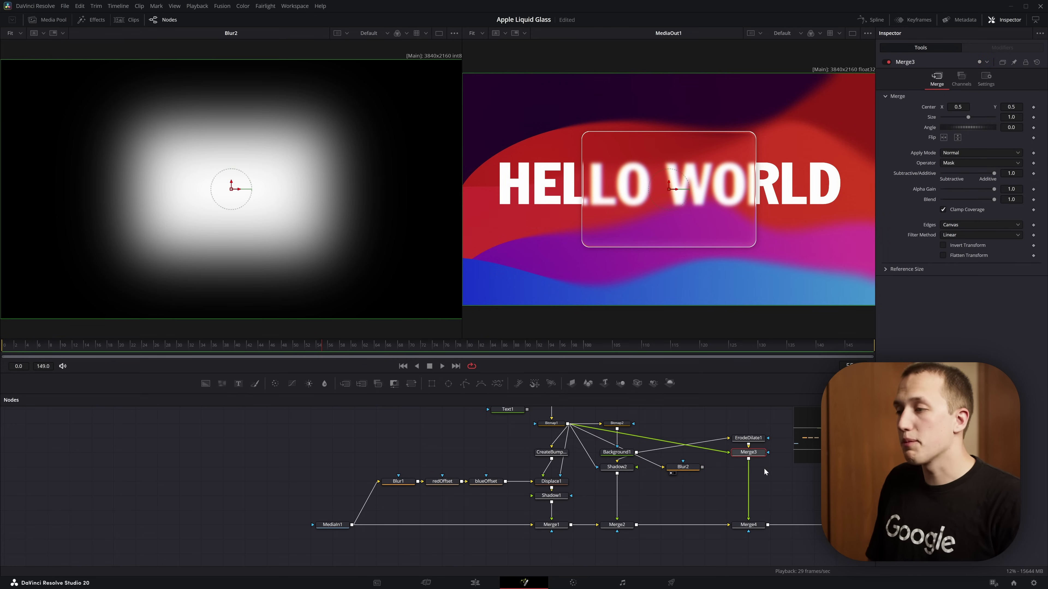
# Add a Merge node after Merge3 with Blur2 as its foreground, and set its Operator to Mask.
pyautogui.hotkey('shift', 'space')
pyautogui.write('merge')
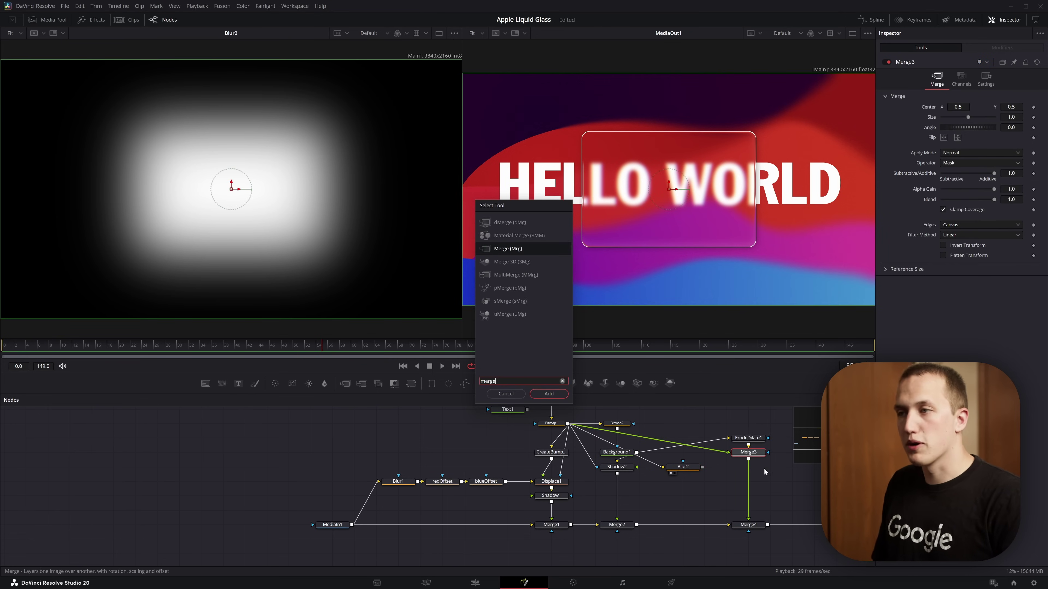
pyautogui.press('Return')
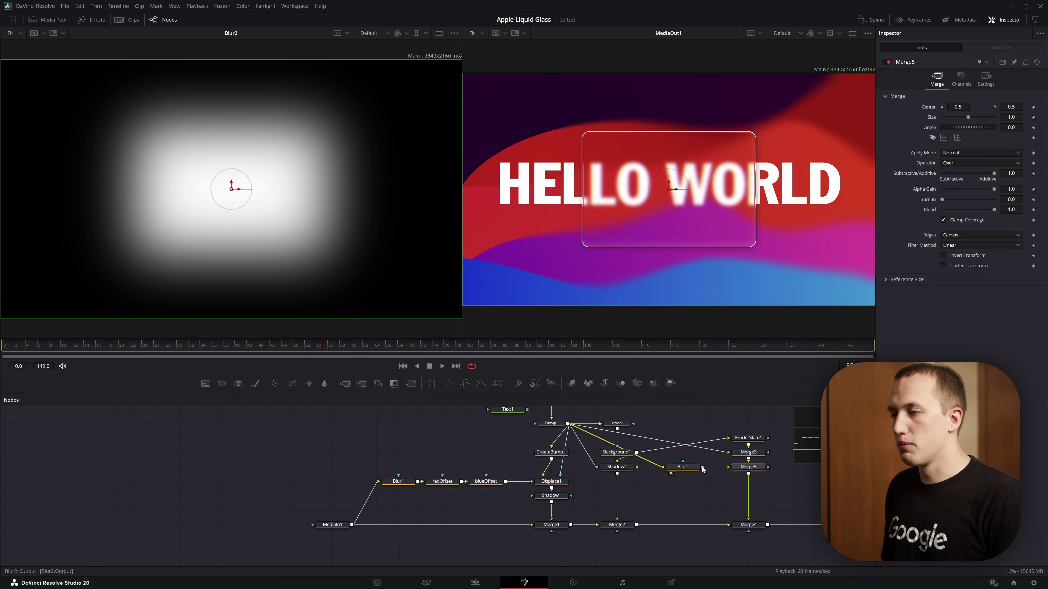
pyautogui.moveTo(703, 467); pyautogui.dragTo(742, 471)
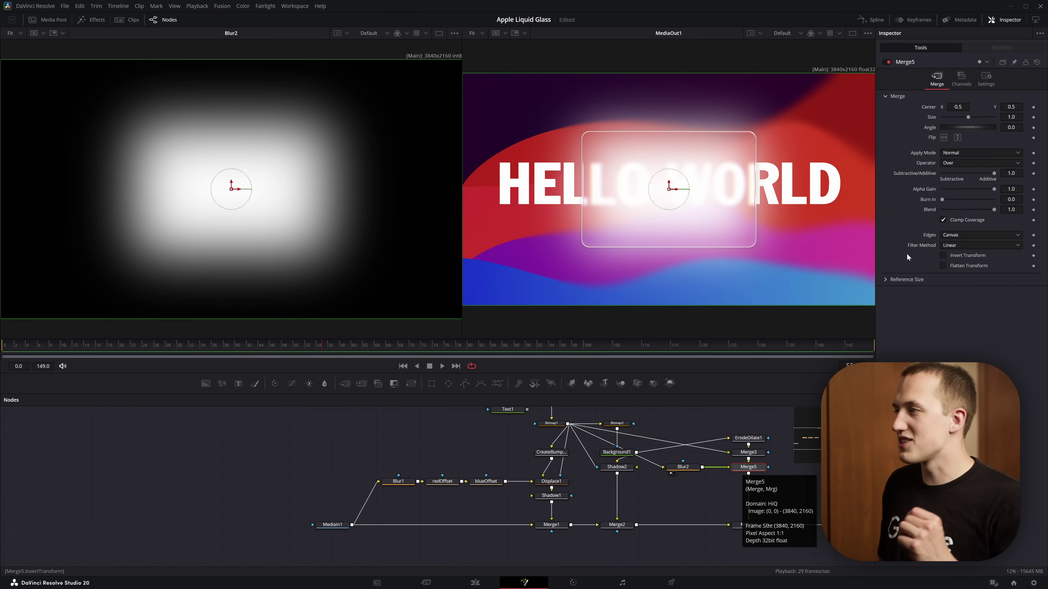
pyautogui.click(954, 164)
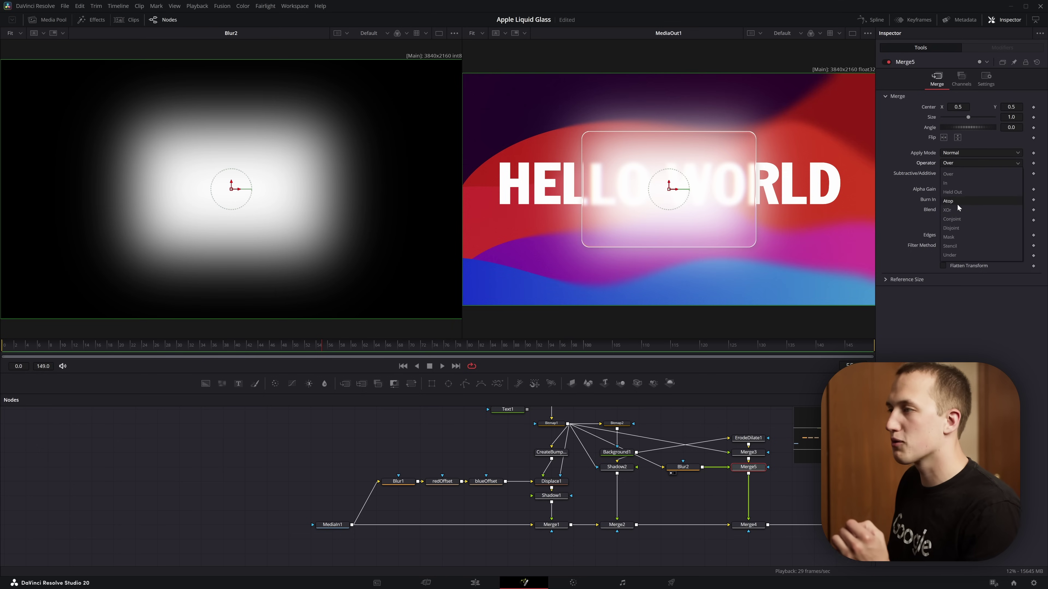
pyautogui.click(948, 237)
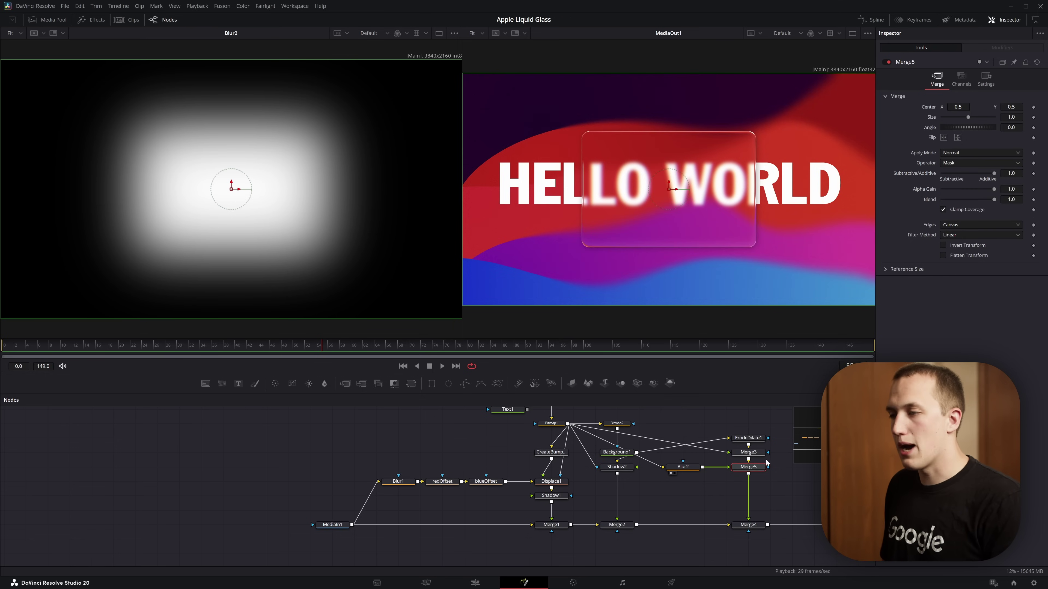
# Offset Merge5's Center to about X 0.463, Y 0.549, and modify the Center with a Vector Result.
pyautogui.moveTo(650, 198); pyautogui.dragTo(532, 125)
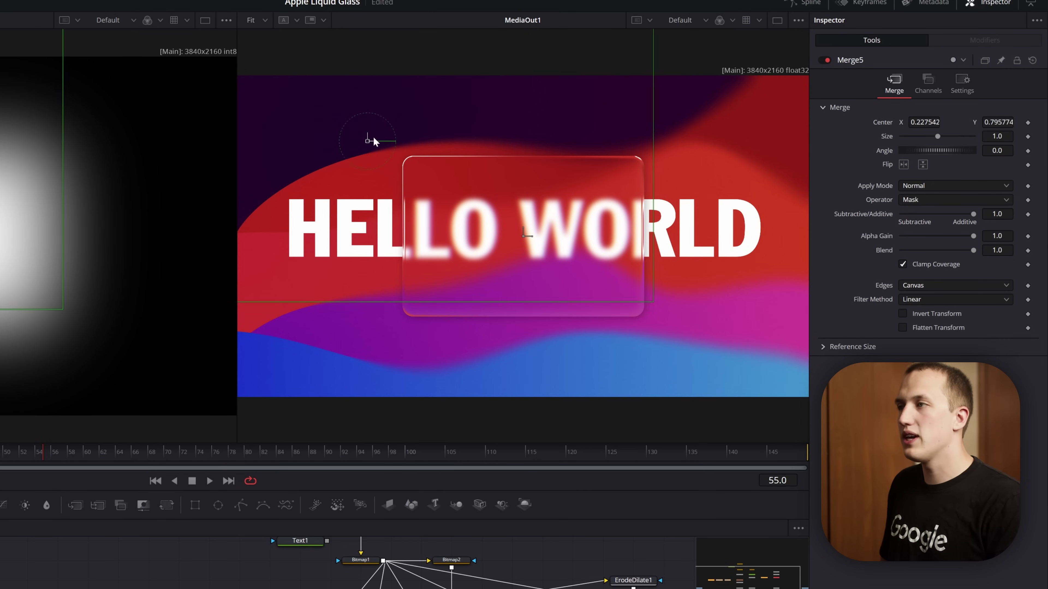
pyautogui.moveTo(373, 142); pyautogui.dragTo(501, 220)
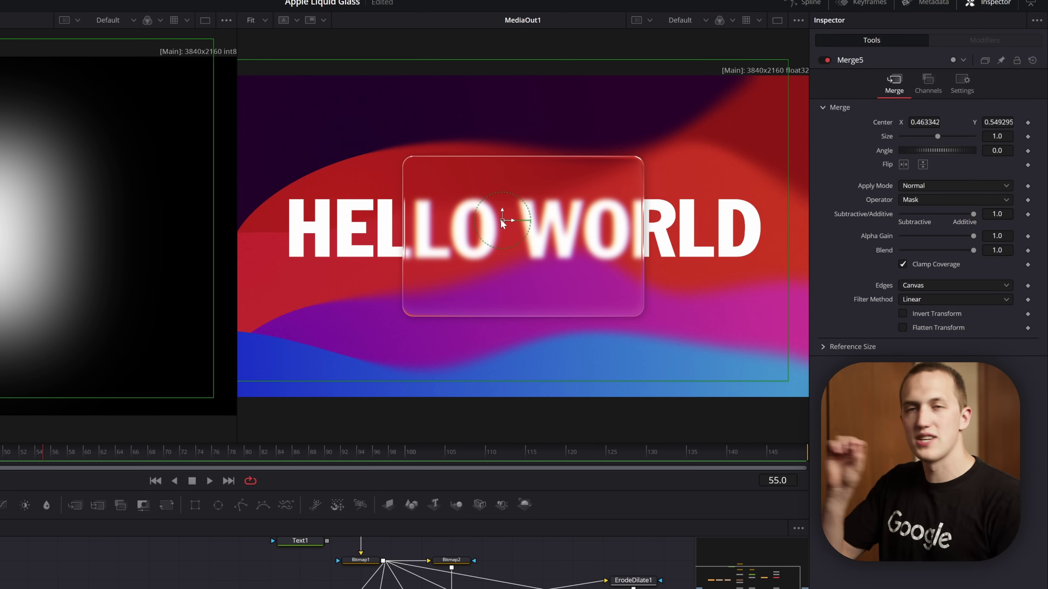
pyautogui.rightClick(880, 125)
pyautogui.moveTo(922, 167)
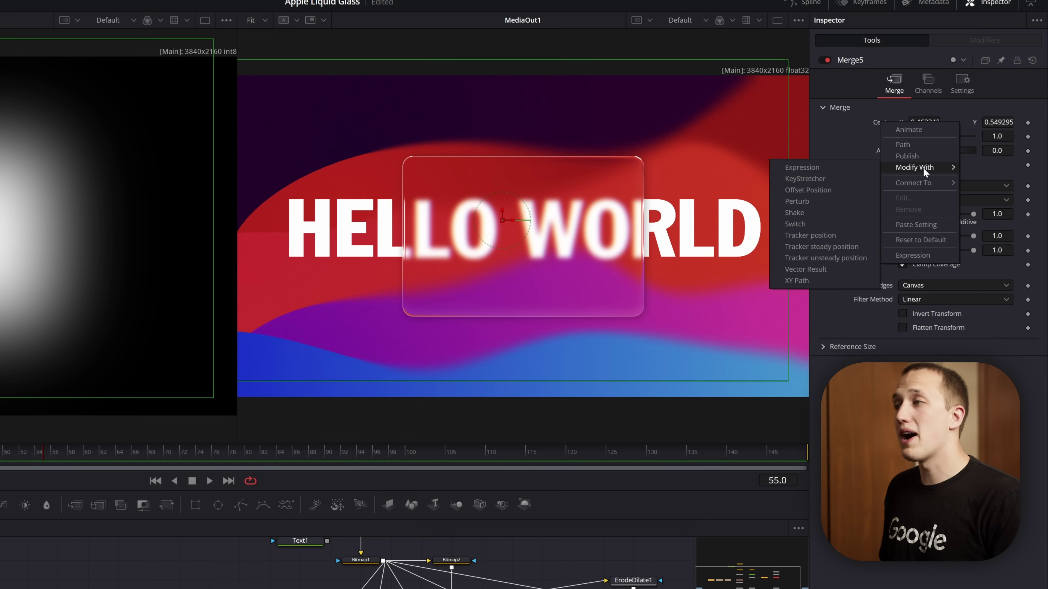
pyautogui.click(809, 269)
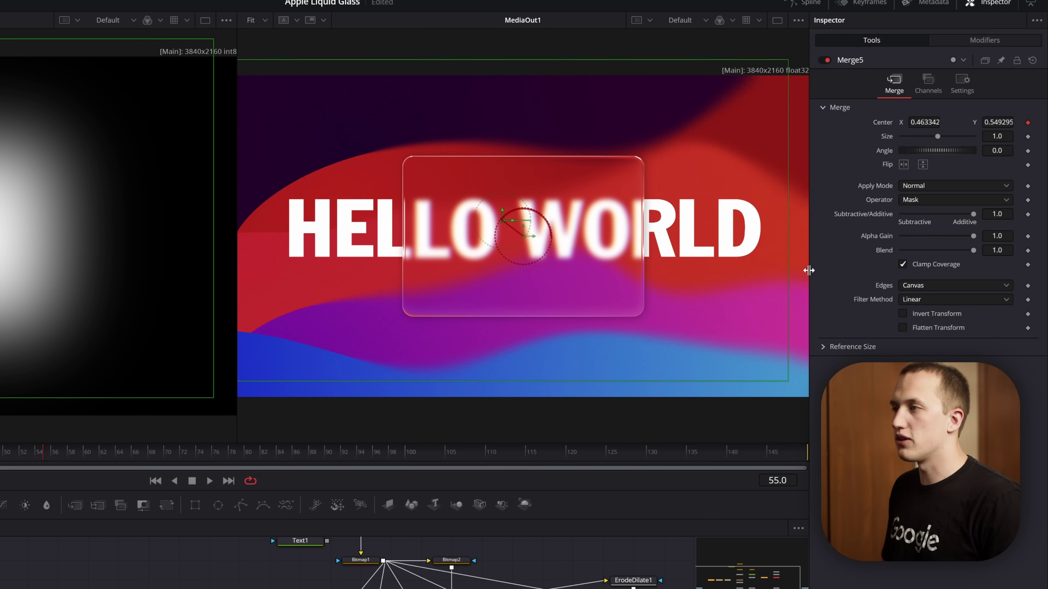
# Set the Distance of the Vector modifier on Merge5's Center to 0.22 and its Angle to 502.9.
pyautogui.click(968, 38)
pyautogui.moveTo(940, 122); pyautogui.dragTo(1017, 114)
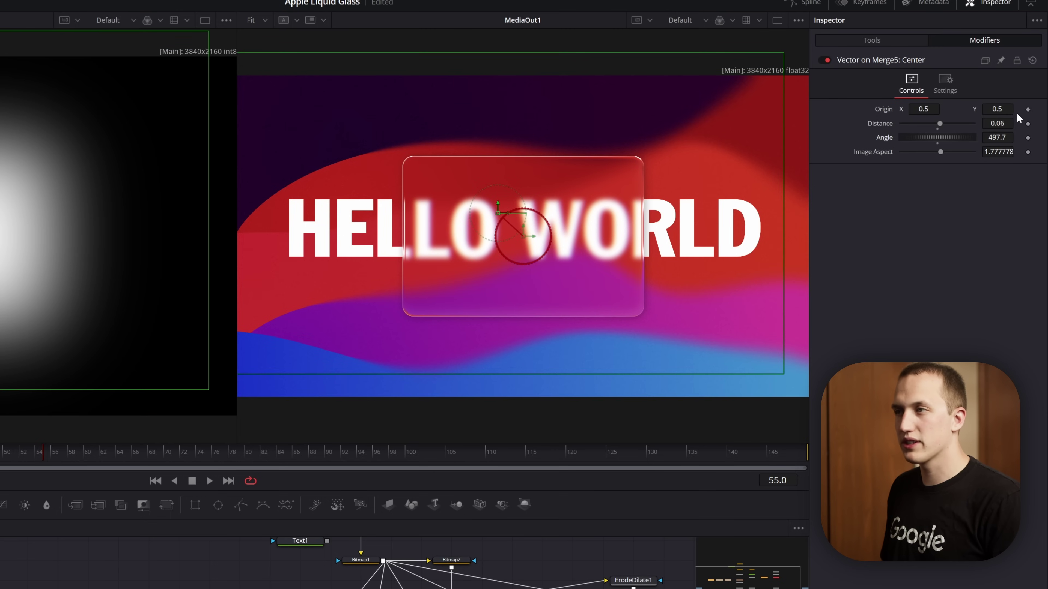
pyautogui.moveTo(940, 122); pyautogui.dragTo(959, 112)
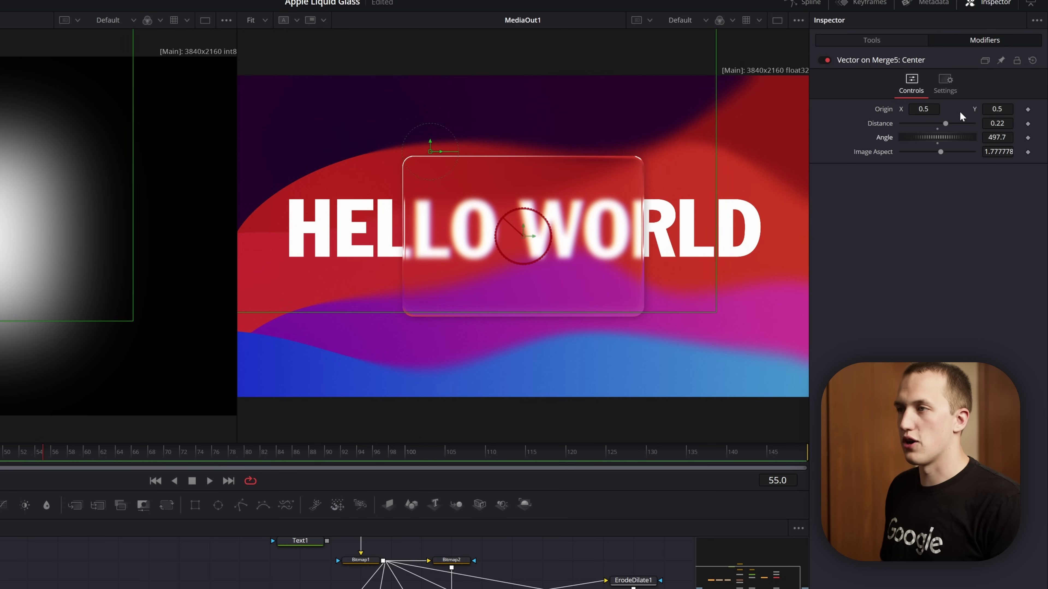
pyautogui.moveTo(369, 118); pyautogui.dragTo(583, 263)
pyautogui.moveTo(659, 271); pyautogui.dragTo(548, 395)
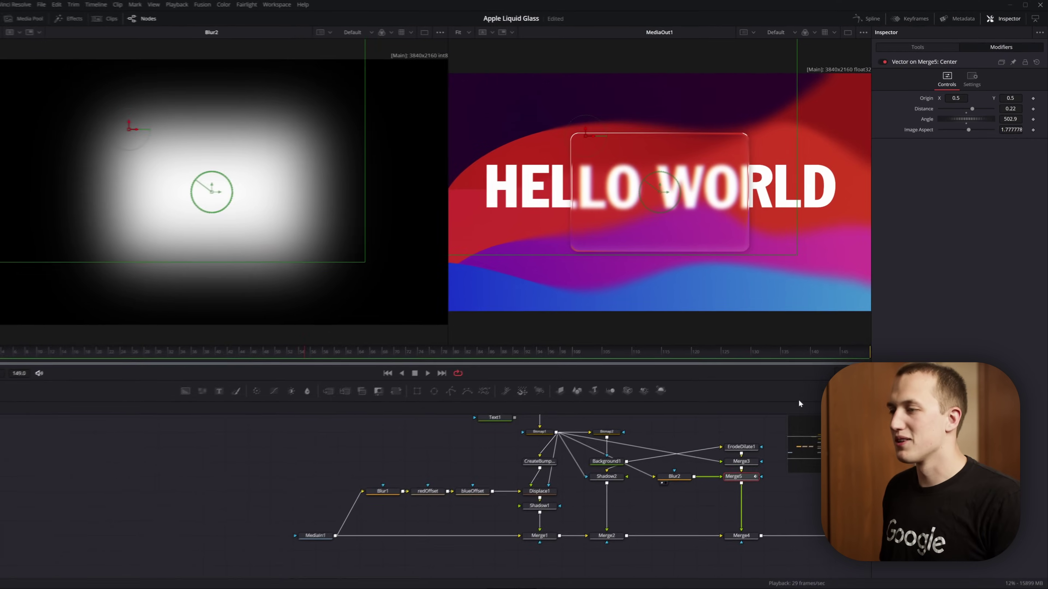
# Add a Merge node after Merge5 with Blur2 as its foreground, and set its Operator to Mask.
pyautogui.hotkey('shift', 'space')
pyautogui.write('merge')
pyautogui.press('Return')
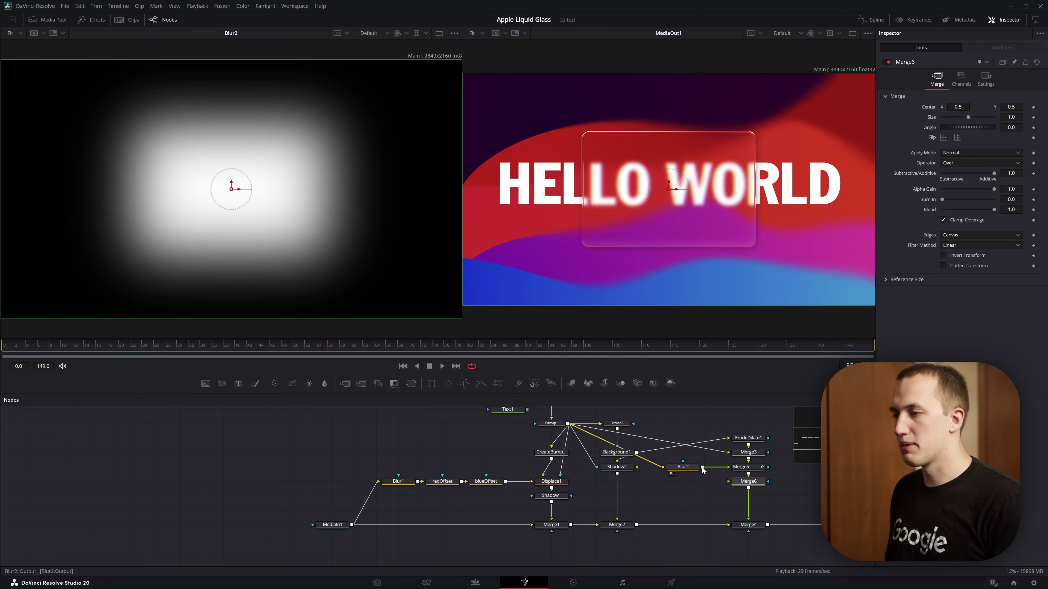
pyautogui.moveTo(703, 470); pyautogui.dragTo(739, 482)
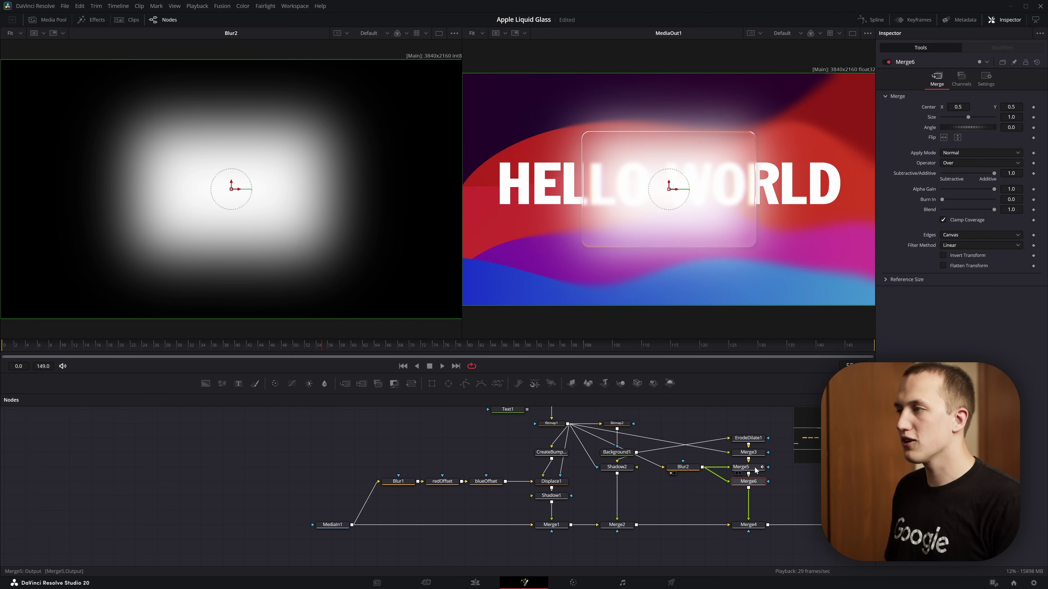
pyautogui.click(951, 164)
pyautogui.click(952, 192)
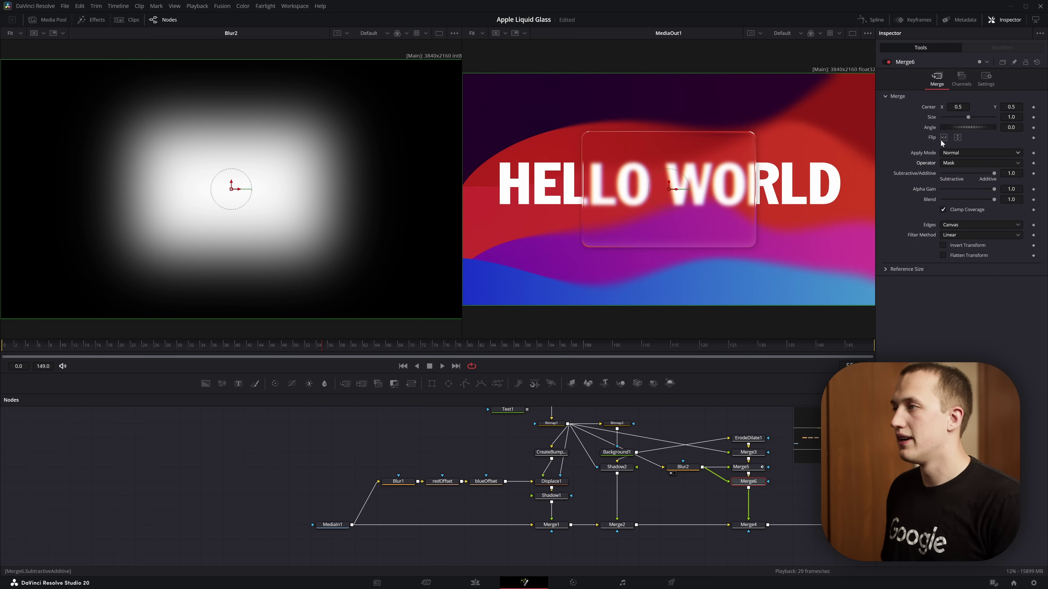
# Link Merge6's Center to Merge5 with the expression Merge5.Center and enable Invert Transform.
pyautogui.rightClick(931, 107)
pyautogui.click(964, 202)
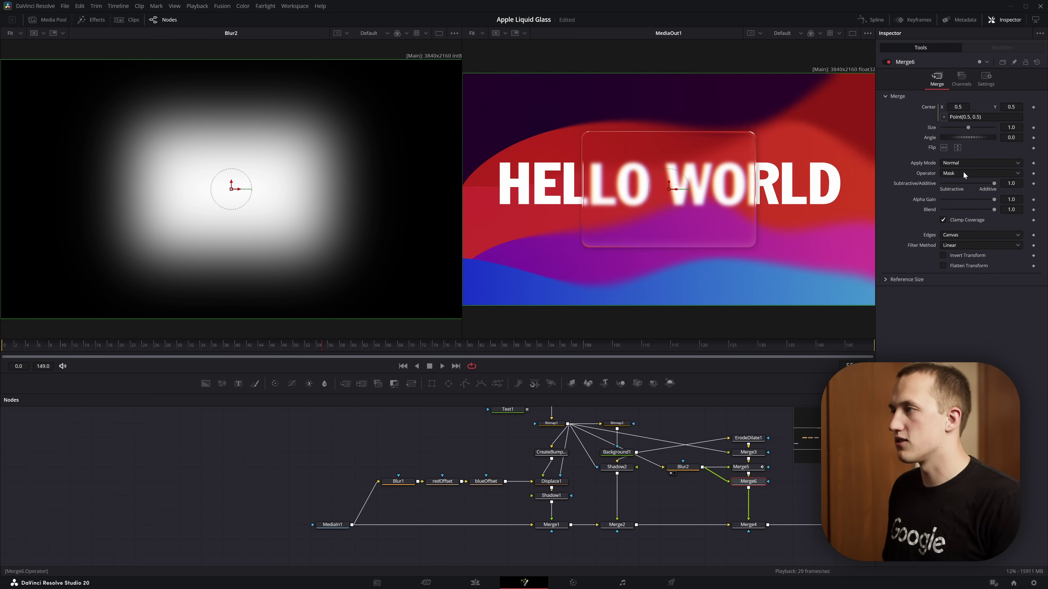
pyautogui.write('Merge5.Center')
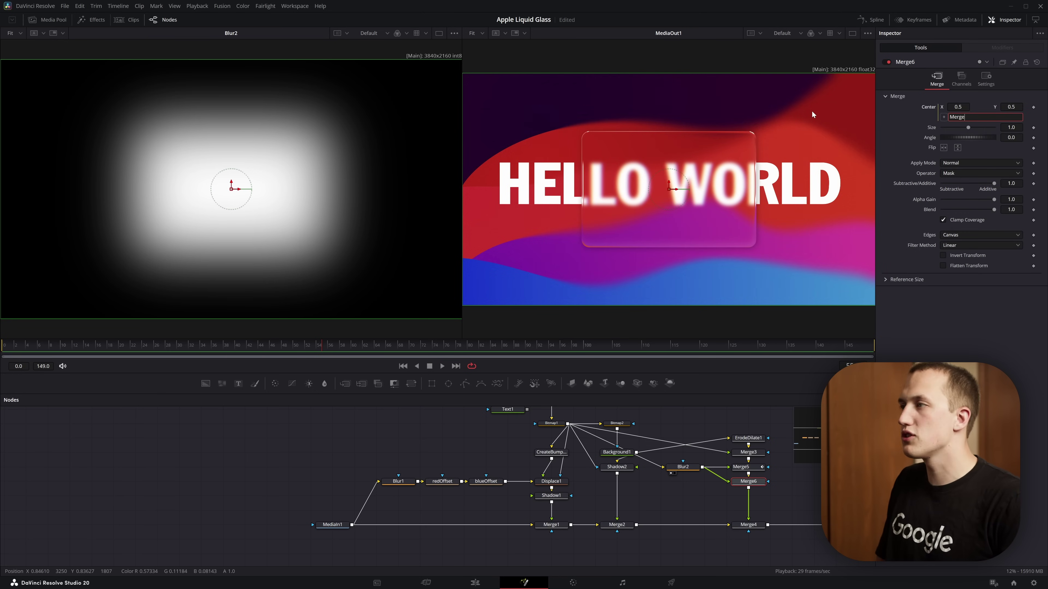
pyautogui.press('Tab')
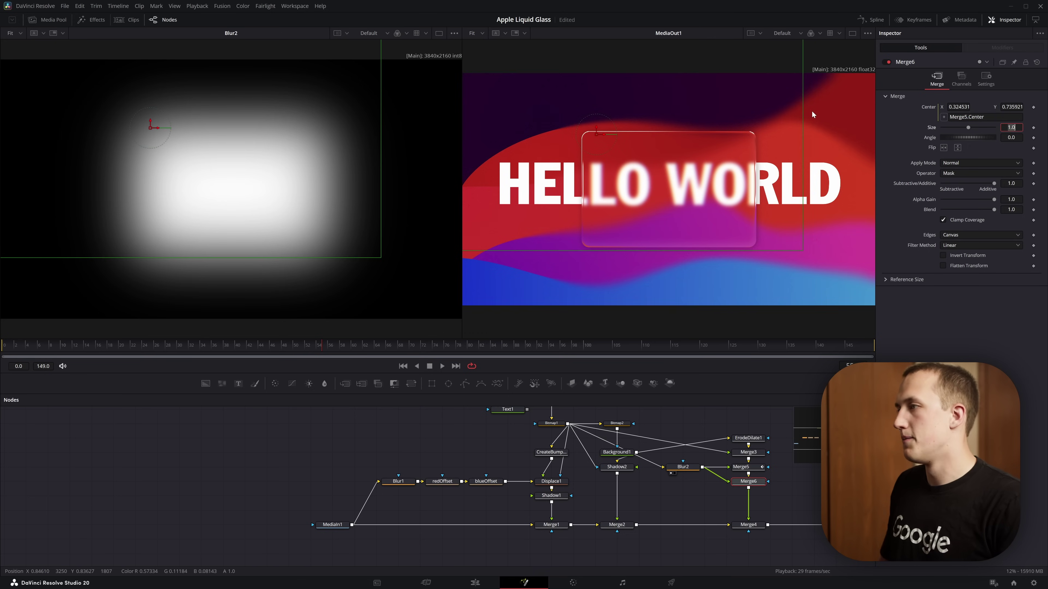
pyautogui.click(969, 255)
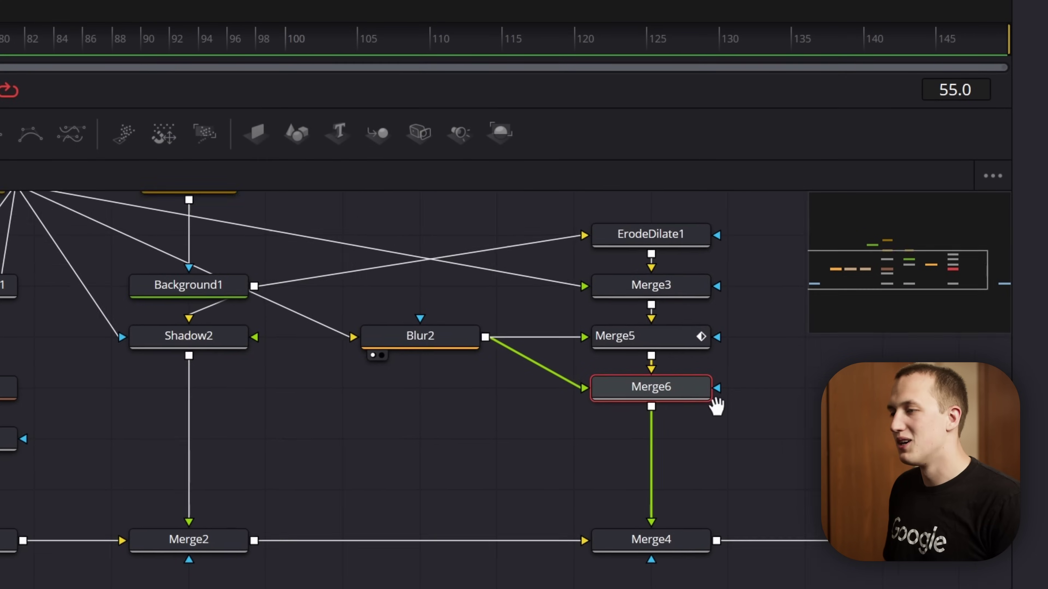
# Detach Merge6 from the chain after Merge5, and feed it Merge3 as background and Blur2 as foreground.
pyautogui.moveTo(716, 407); pyautogui.dragTo(678, 424)
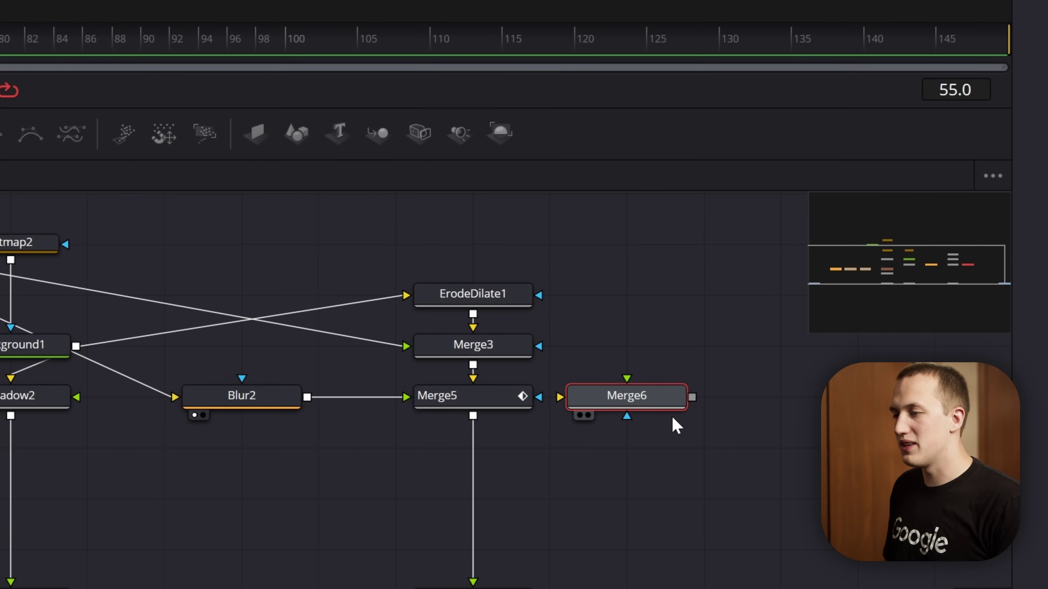
pyautogui.moveTo(479, 365); pyautogui.dragTo(688, 399)
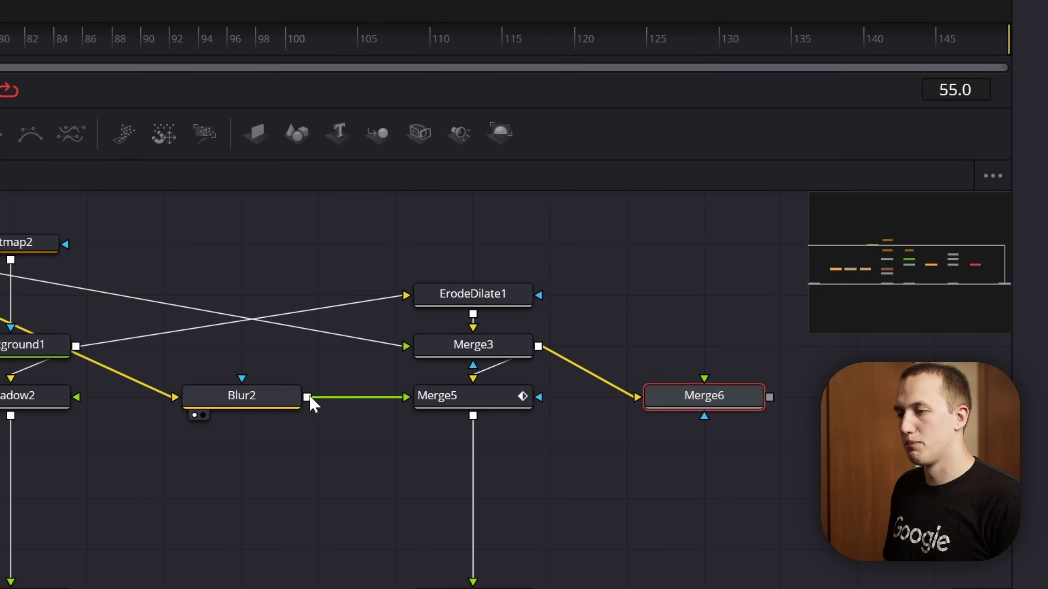
pyautogui.moveTo(308, 399); pyautogui.dragTo(662, 403)
# Merge Merge6 over Merge5's output, align Merge4 beneath the new merge, and display that merge in the first viewer.
pyautogui.moveTo(474, 406); pyautogui.dragTo(475, 458)
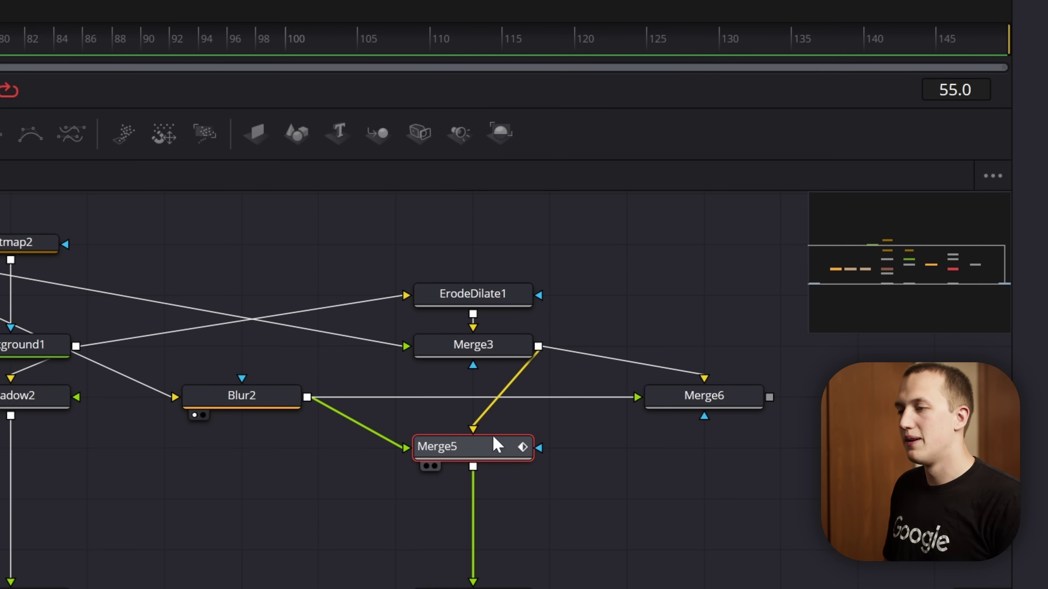
pyautogui.moveTo(769, 397); pyautogui.dragTo(472, 467)
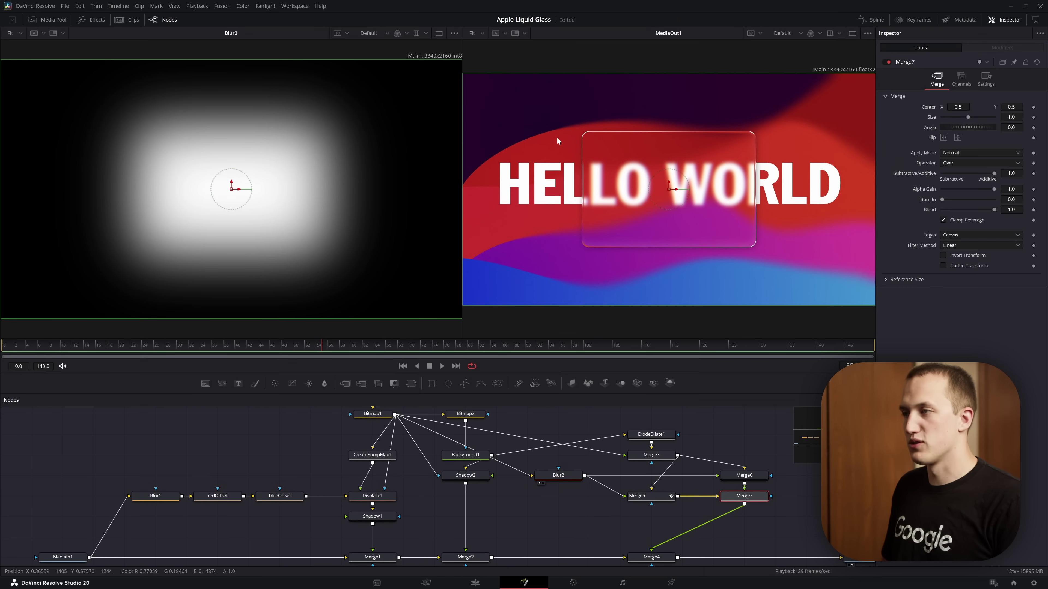
pyautogui.moveTo(652, 557); pyautogui.dragTo(744, 558)
pyautogui.moveTo(744, 496); pyautogui.dragTo(263, 198)
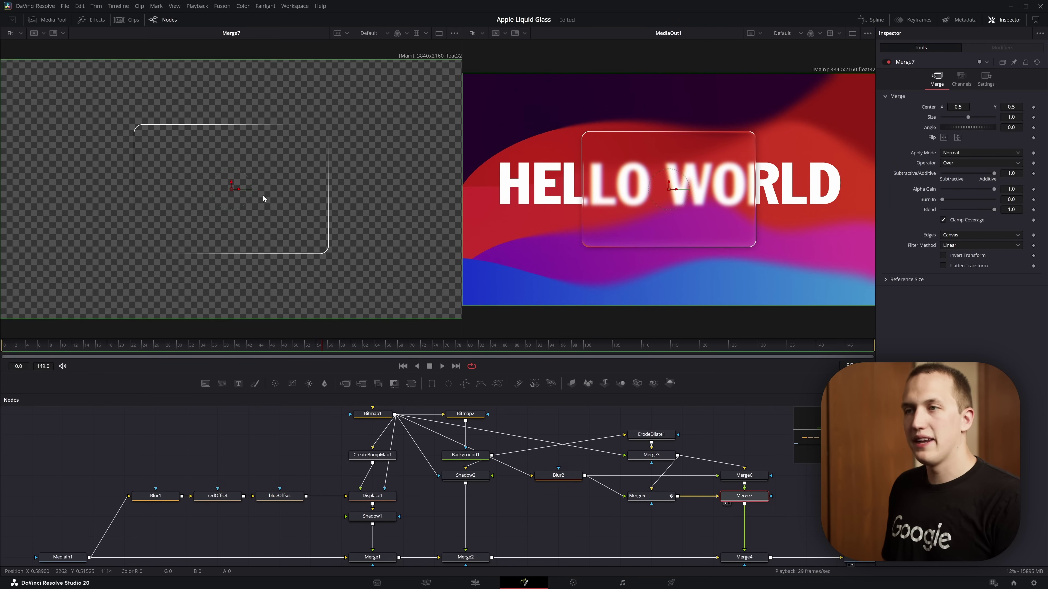
# Lower Merge7's Blend to dim the opposite edge highlight, and set Merge4's Blend to 0.52.
pyautogui.moveTo(995, 209); pyautogui.dragTo(953, 208)
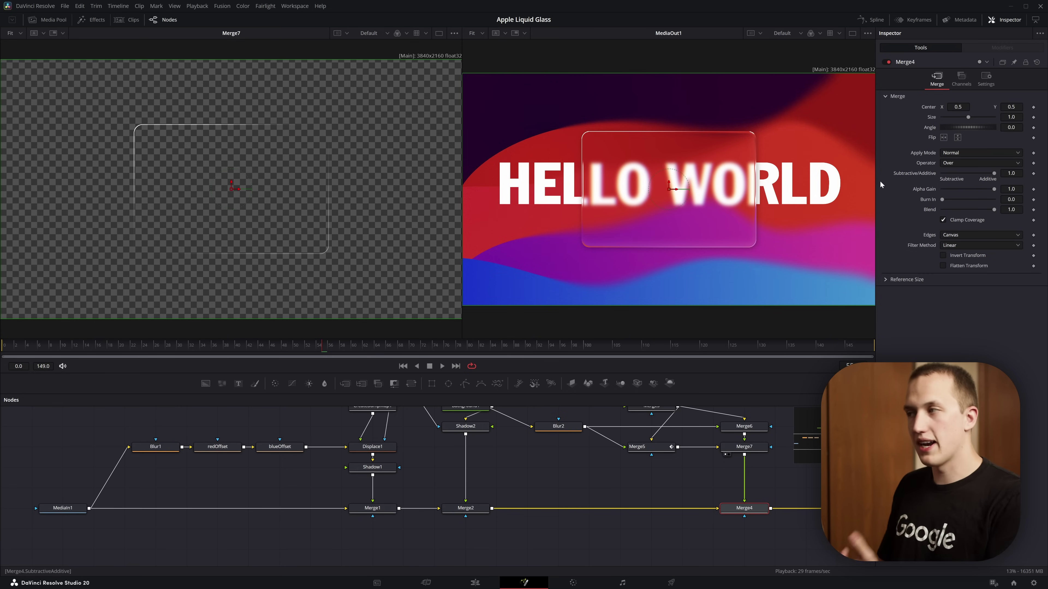
pyautogui.moveTo(994, 210); pyautogui.dragTo(968, 212)
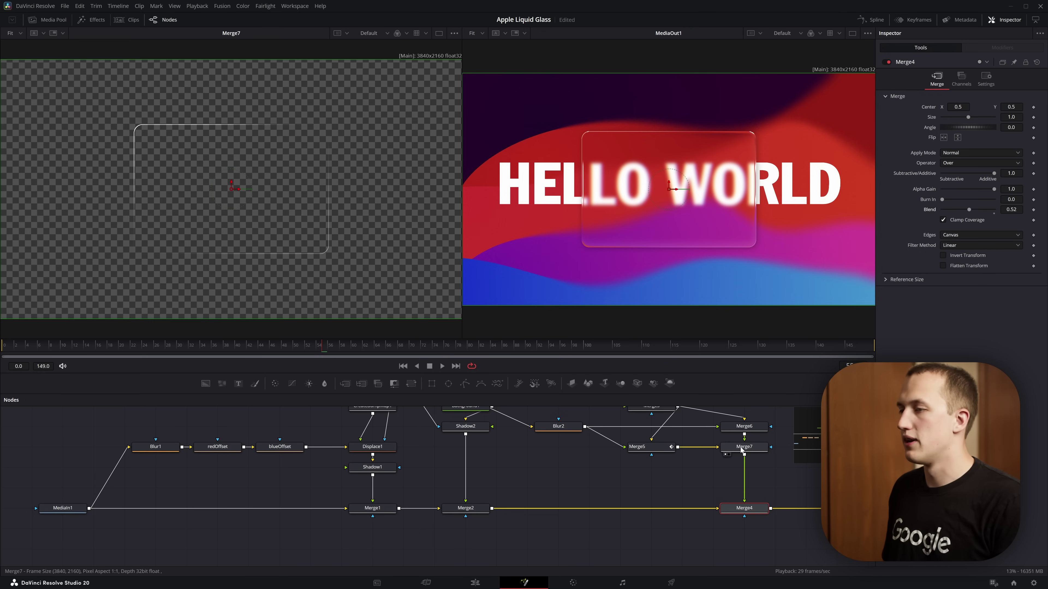
# Select Merge5 and adjust the highlight angle in its modifier.
pyautogui.scroll(3, 742, 451)
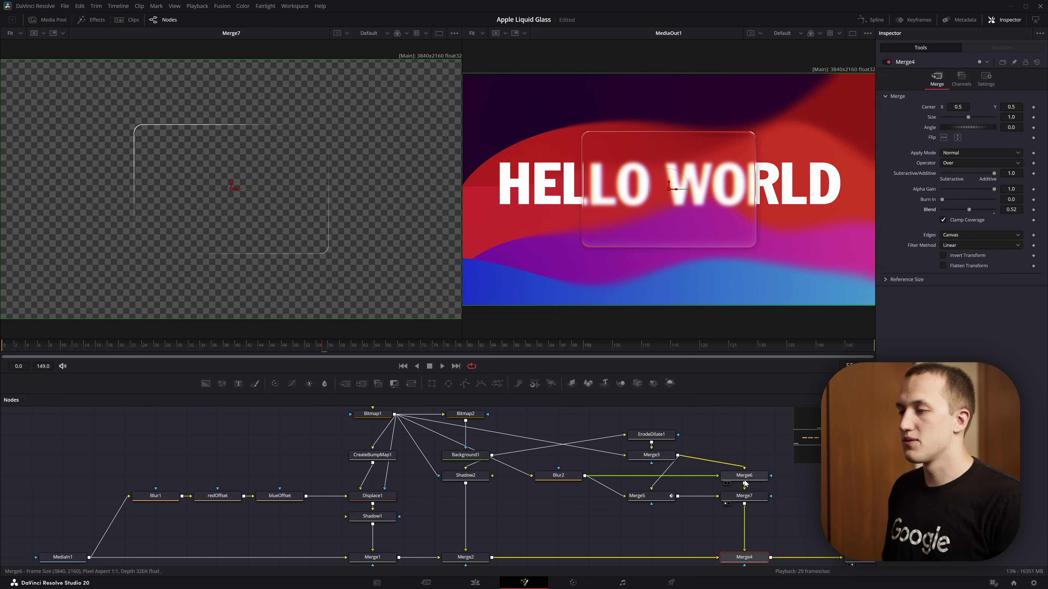
pyautogui.click(635, 496)
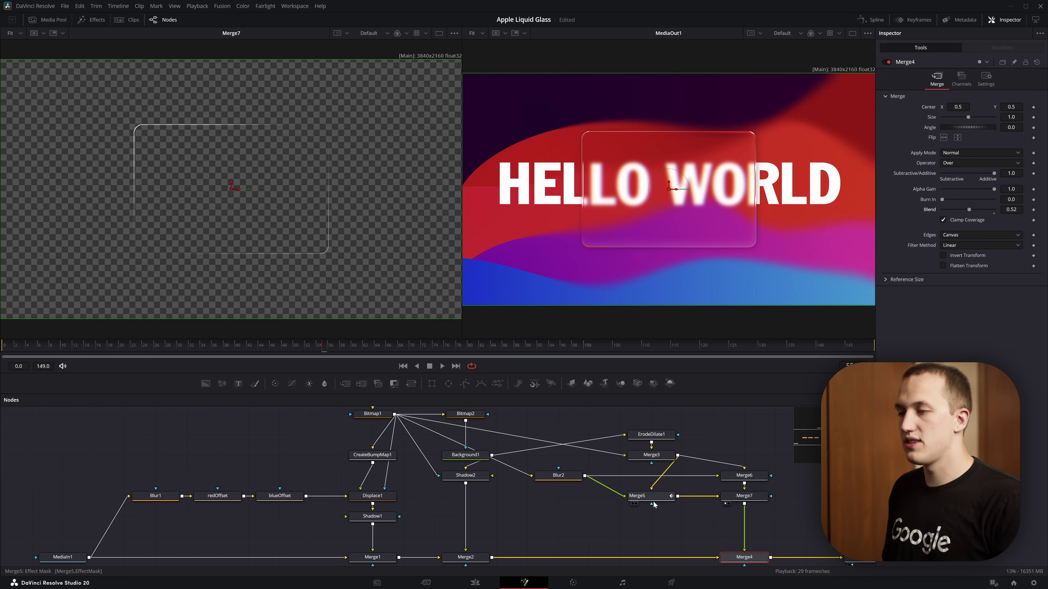
pyautogui.click(998, 49)
pyautogui.moveTo(981, 120)
pyautogui.mouseDown()
pyautogui.moveTo(948, 119)
pyautogui.moveTo(987, 120)
pyautogui.moveTo(967, 117)
pyautogui.mouseUp()
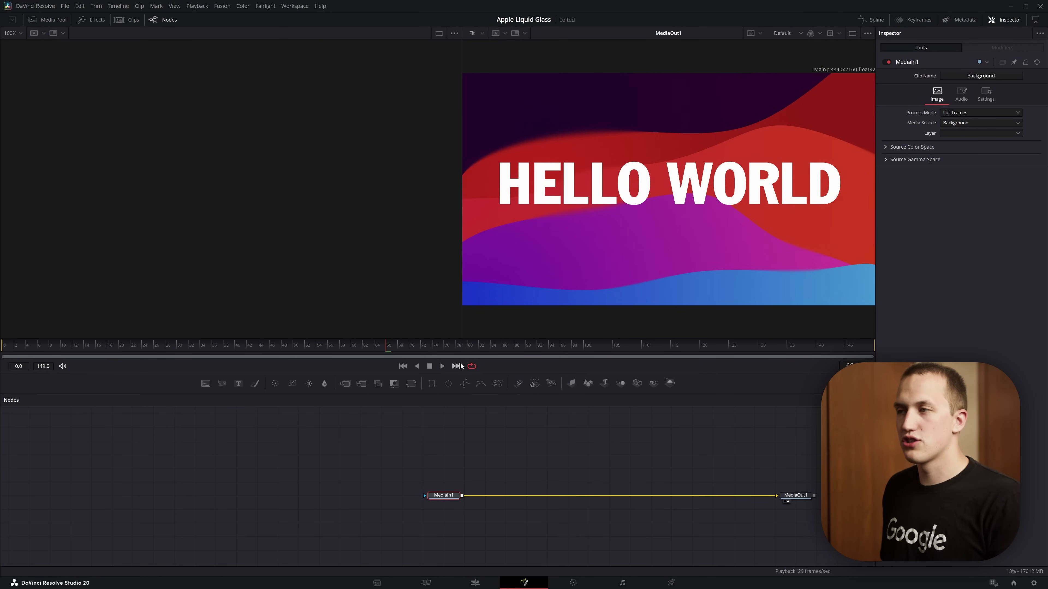
# Insert a WippGlass node after MediaIn1 and feed it a Rectangle mask with a Corner Radius of 0.205.
pyautogui.hotkey('shift', 'space')
pyautogui.write('wipp')
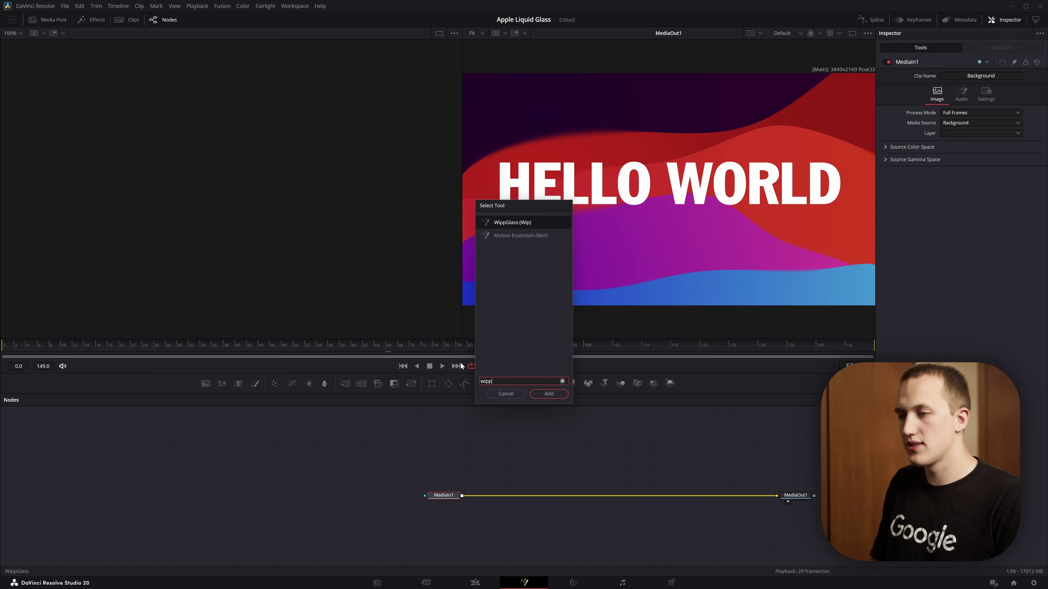
pyautogui.press('Return')
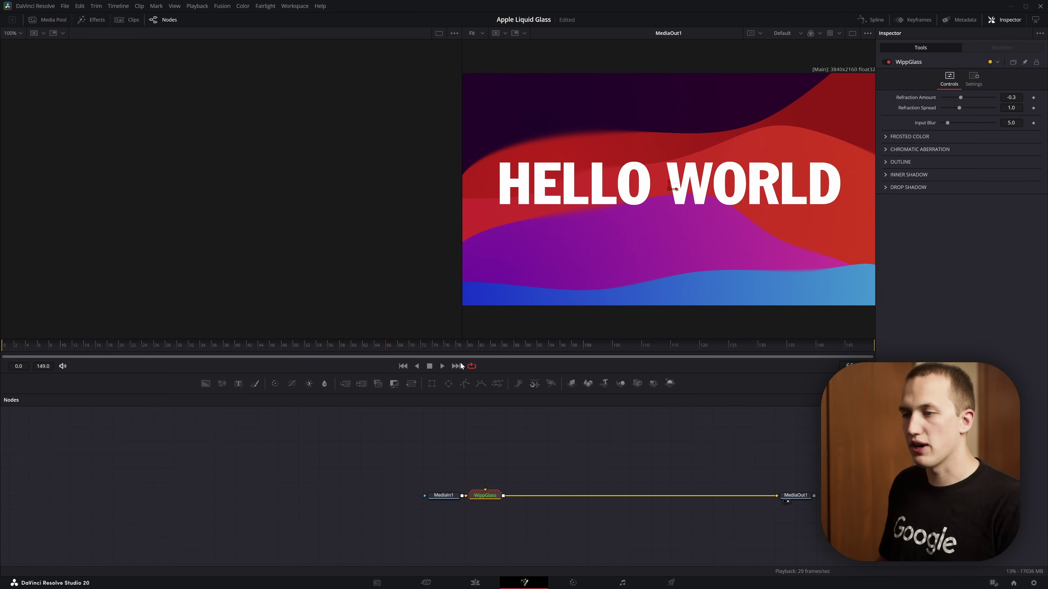
pyautogui.moveTo(502, 487); pyautogui.dragTo(554, 500)
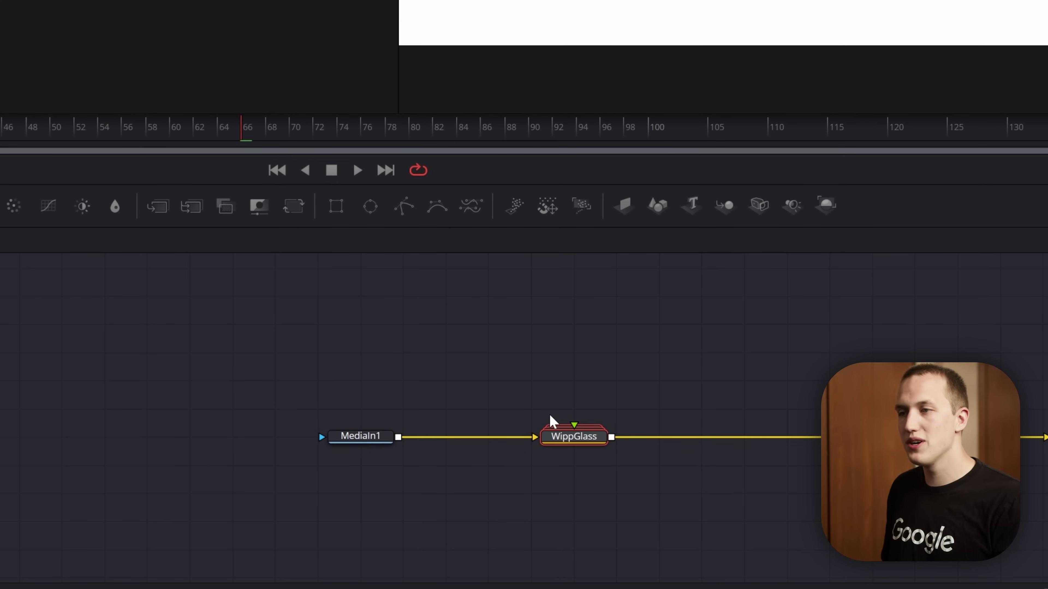
pyautogui.moveTo(323, 219); pyautogui.dragTo(575, 426)
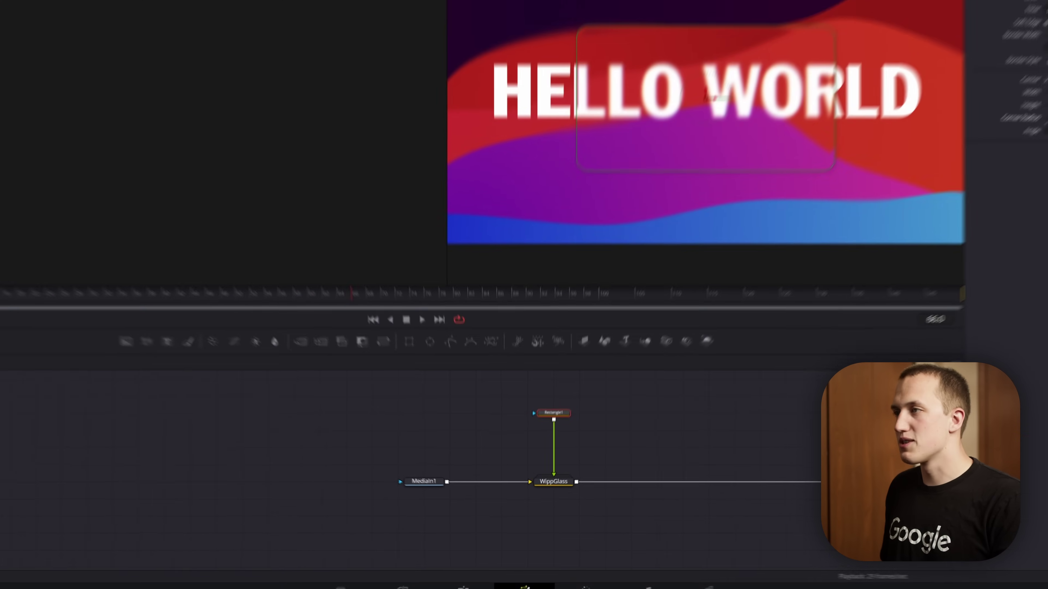
pyautogui.moveTo(1047, 0); pyautogui.dragTo(1047, 0)
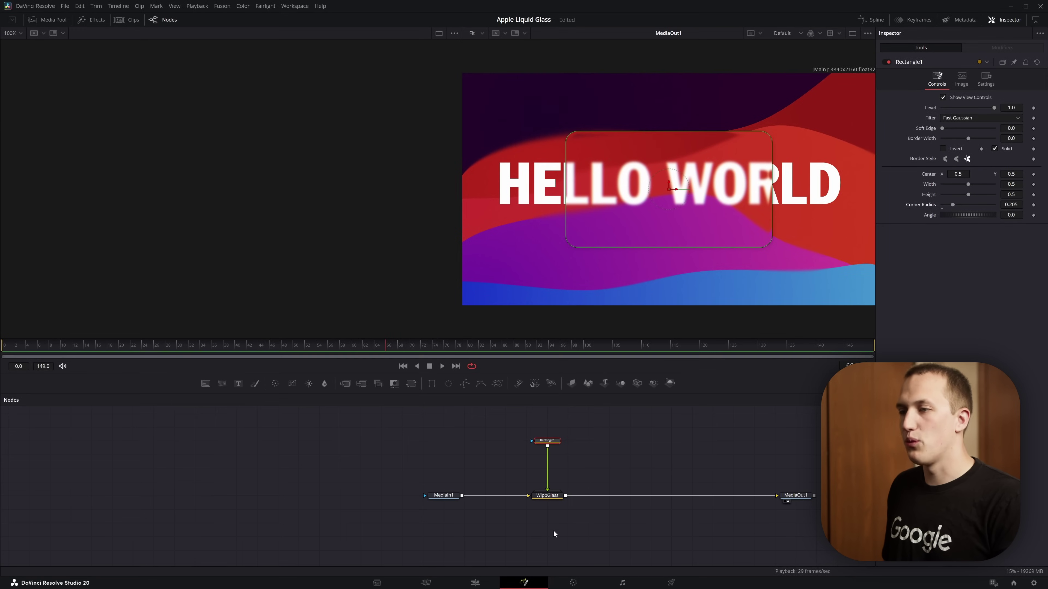
# Set WippGlass's Refraction Amount to -0.03 and Refraction Spread to 0.591, and look inside its node group.
pyautogui.click(555, 497)
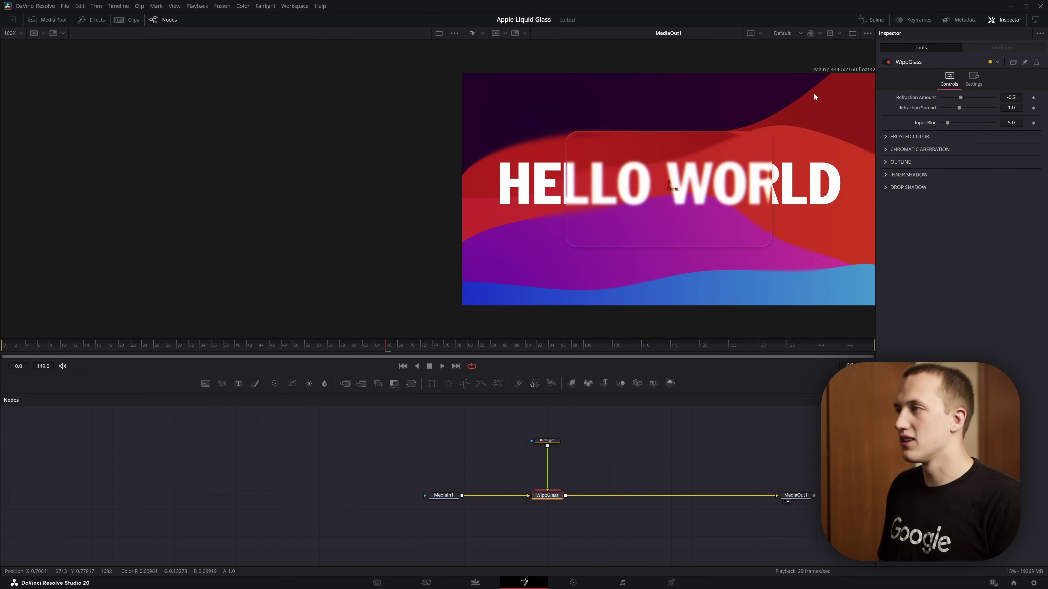
pyautogui.moveTo(957, 108); pyautogui.dragTo(968, 99)
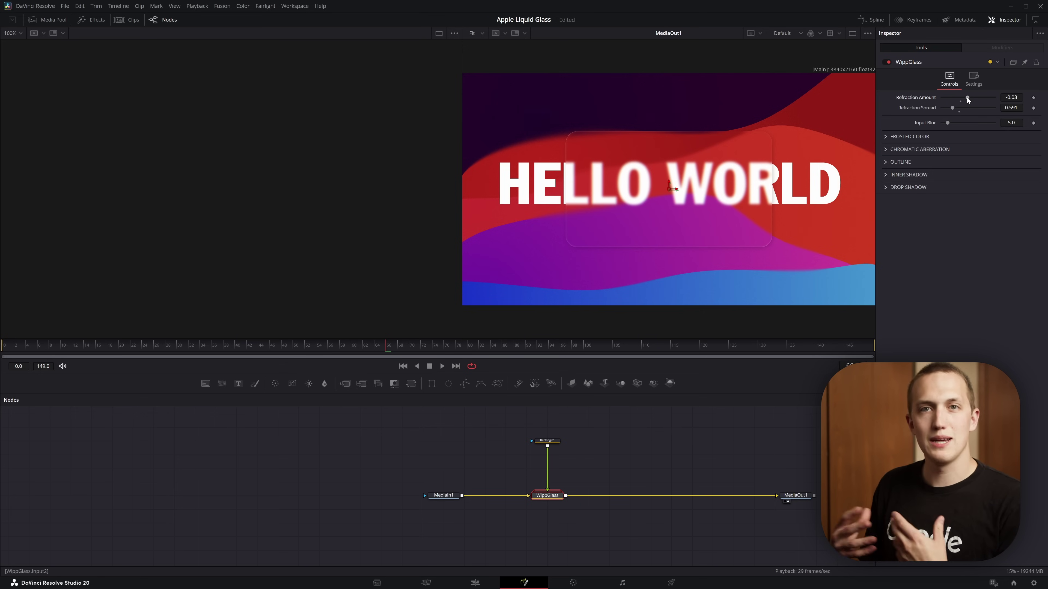
pyautogui.click(533, 495)
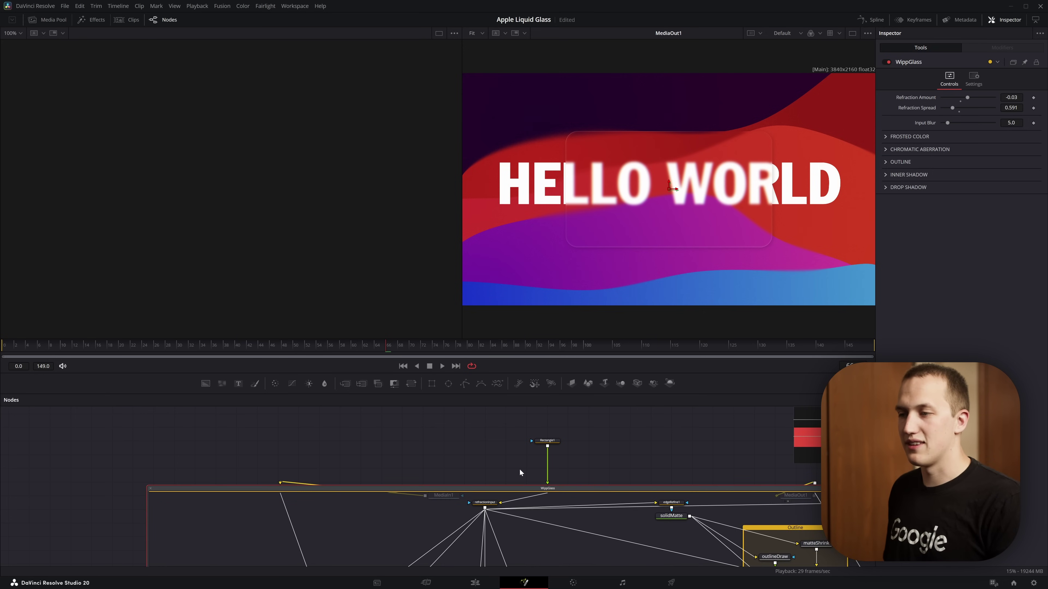
pyautogui.moveTo(522, 495); pyautogui.dragTo(749, 548)
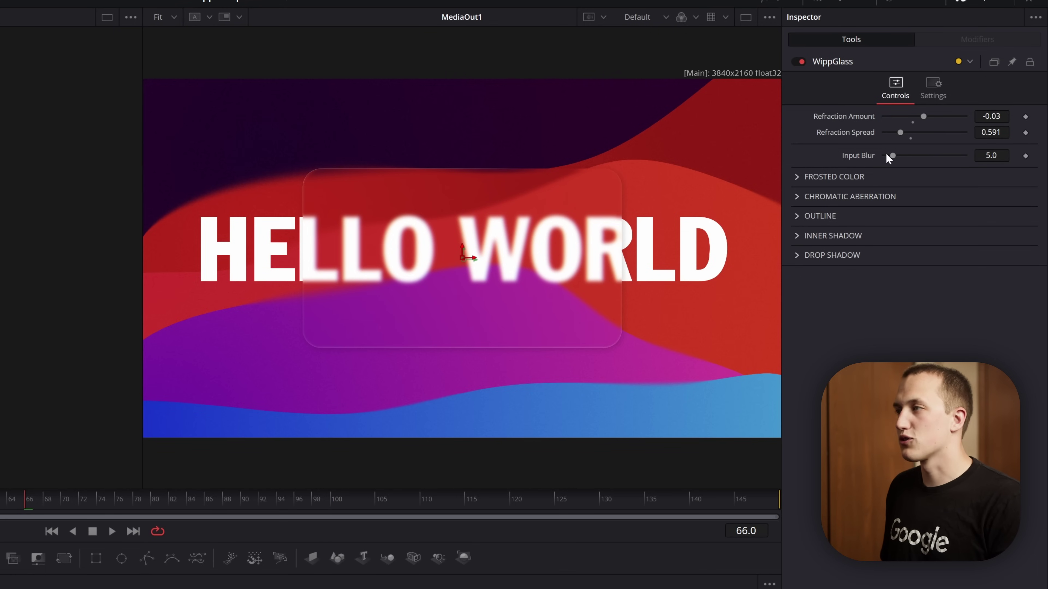
# Set Refraction Amount to 0.65, Refraction Spread to 0.78 and Input Blur to 7.09, and try a Frosted Color Blend of 0.236.
pyautogui.moveTo(887, 154); pyautogui.dragTo(885, 157)
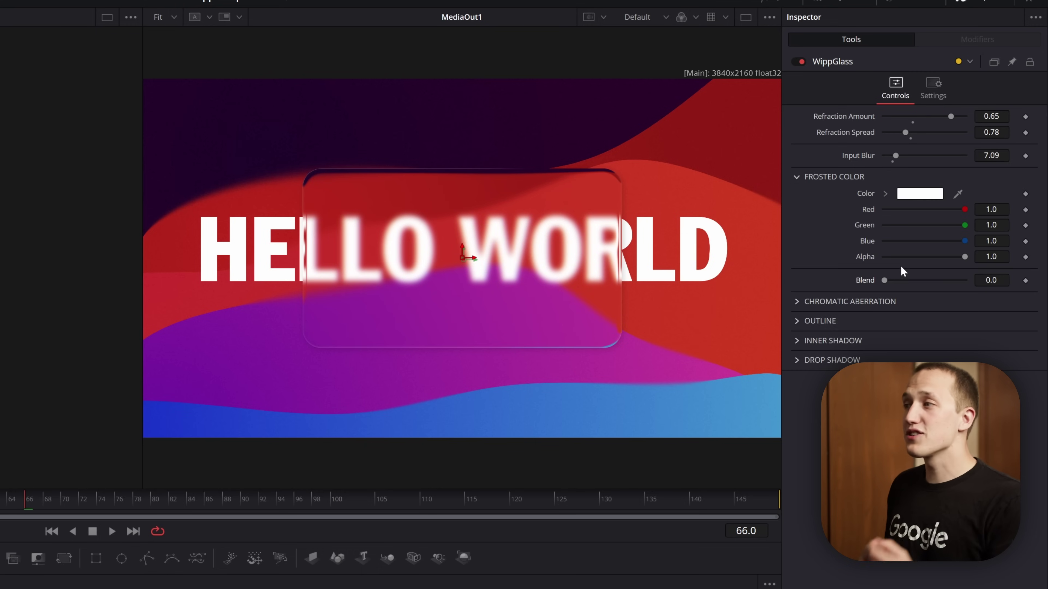
pyautogui.moveTo(888, 276); pyautogui.dragTo(903, 280)
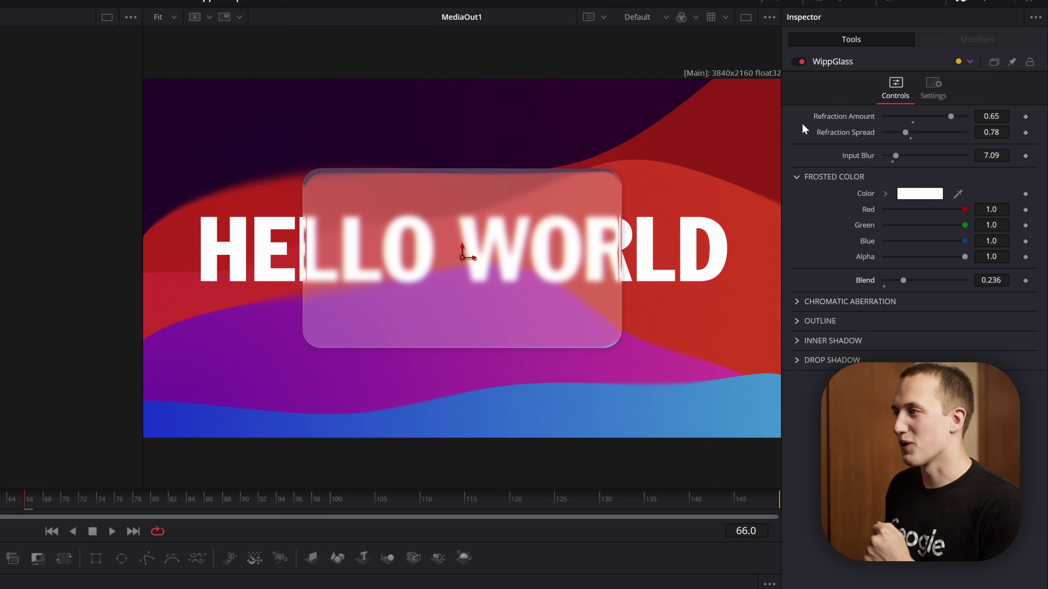
# Set the glass's chromatic Aberration Strength to 0.005512 and its Blend to 0.512.
pyautogui.click(910, 301)
pyautogui.moveTo(897, 217); pyautogui.dragTo(924, 225)
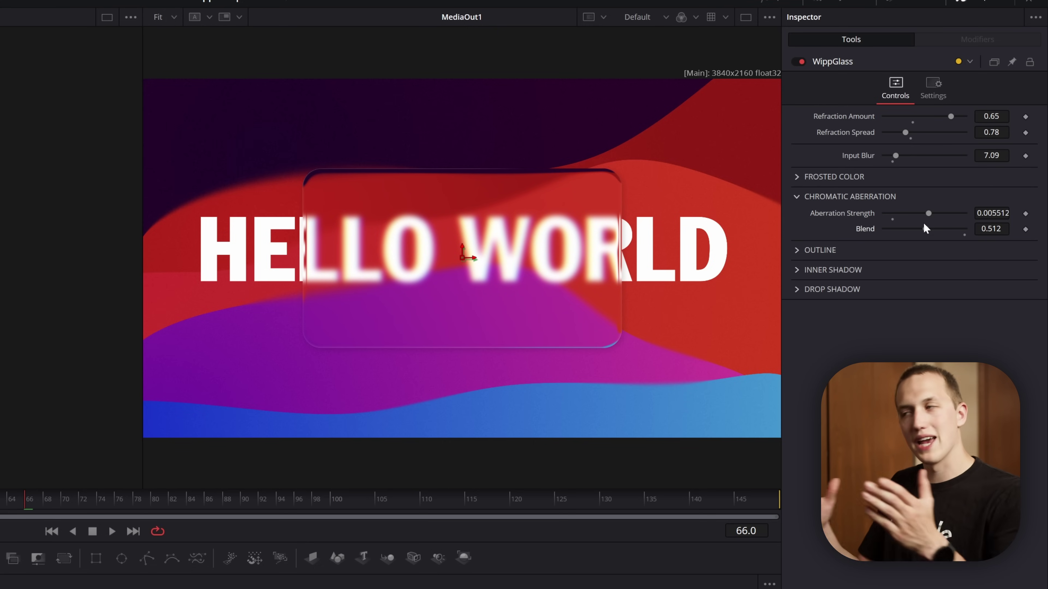
# Set the glass's Outline Size to 0.614 and outline Blend to 0.63, and rotate the Outline Direction.
pyautogui.click(820, 250)
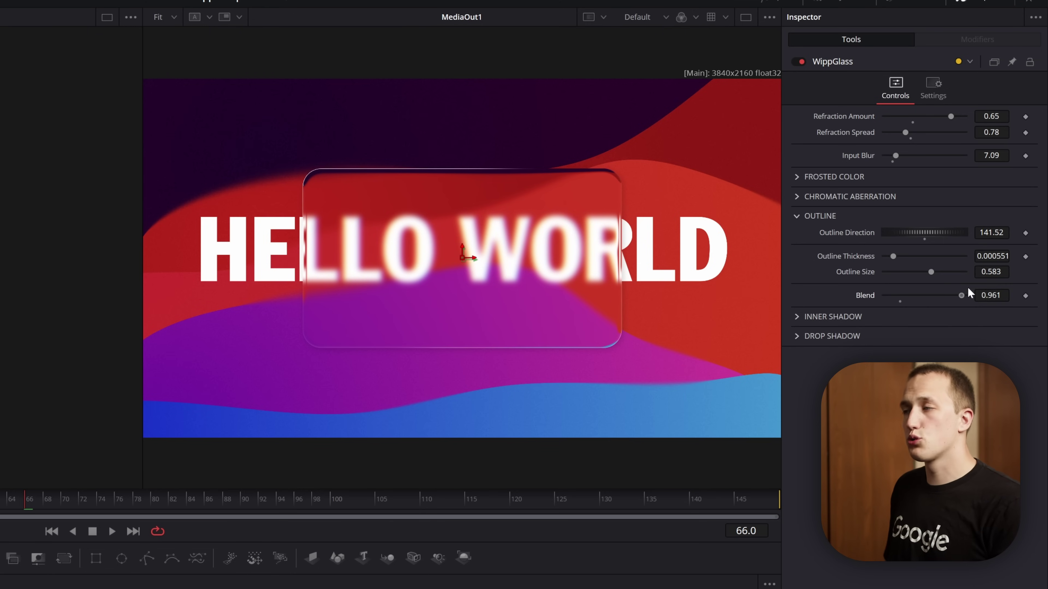
pyautogui.moveTo(962, 295); pyautogui.dragTo(933, 272)
pyautogui.moveTo(912, 233); pyautogui.dragTo(939, 232)
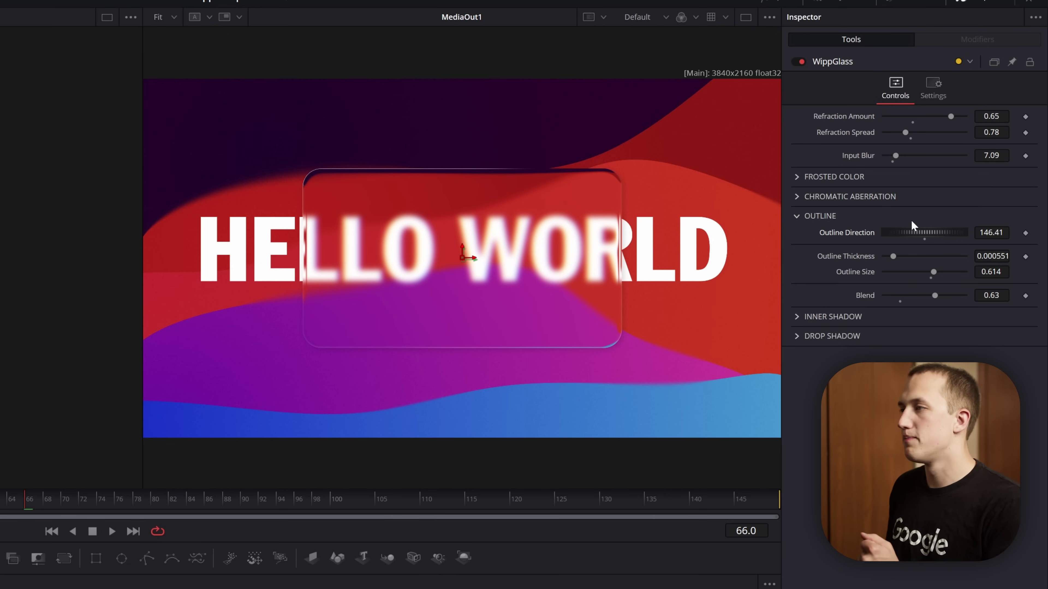
# Review the Inner Shadow and Drop Shadow settings of the WippGlass node.
pyautogui.click(796, 216)
pyautogui.click(796, 232)
pyautogui.click(797, 234)
pyautogui.click(798, 255)
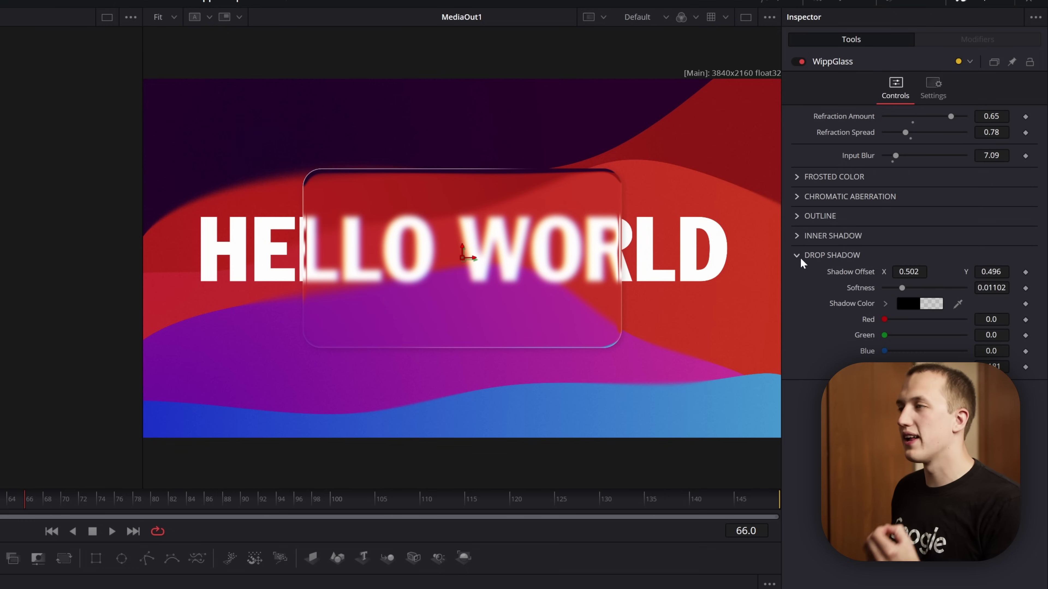
pyautogui.click(797, 255)
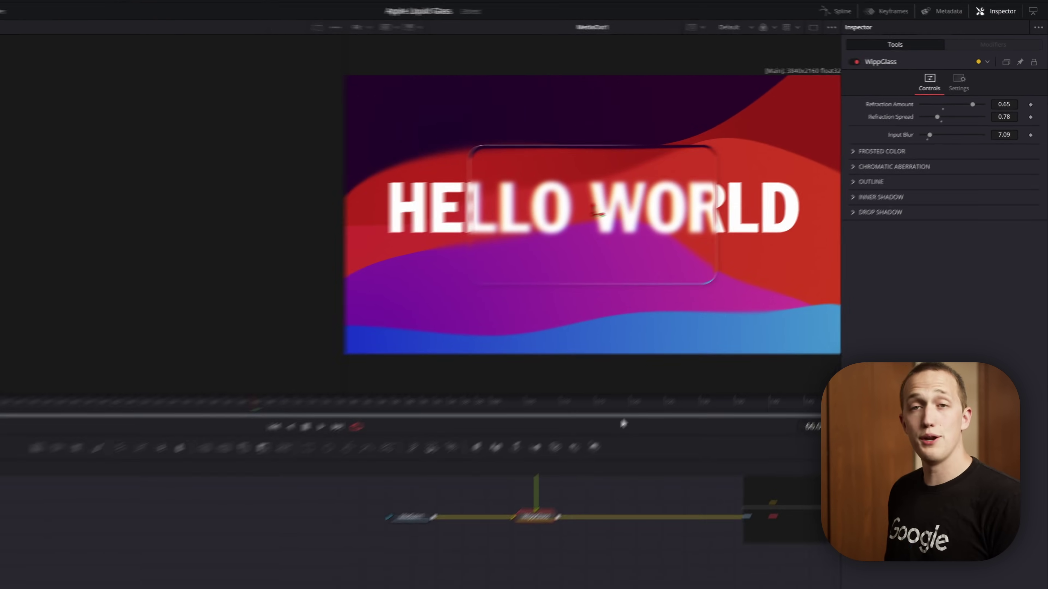
# Expand the WippGlass group and examine its internal frosting, chromatic aberration, refraction and outline nodes.
pyautogui.click(549, 520)
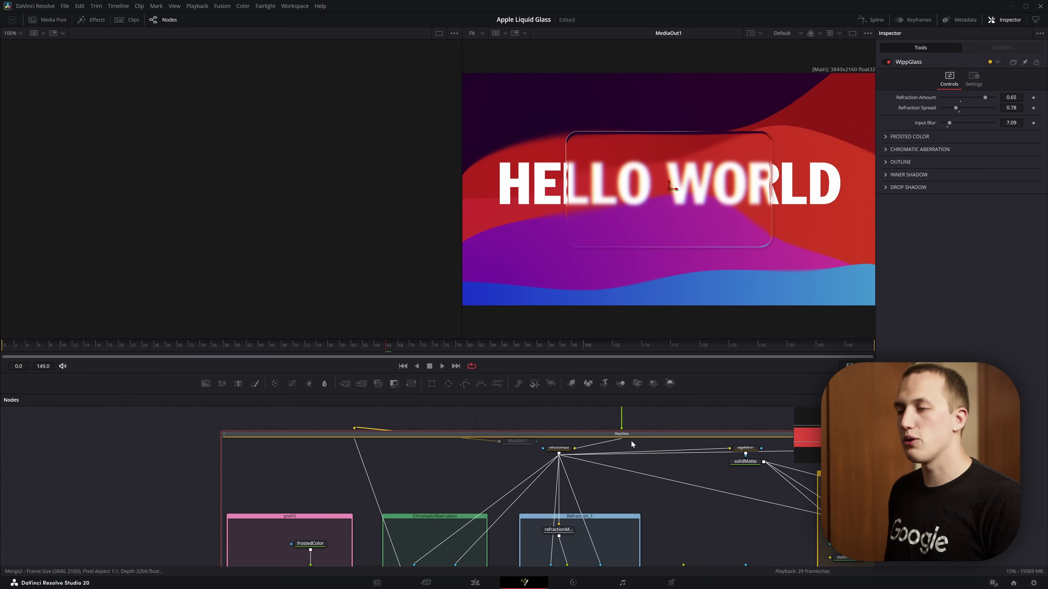
pyautogui.scroll(-4, 632, 444)
pyautogui.hscroll(4, 632, 444)
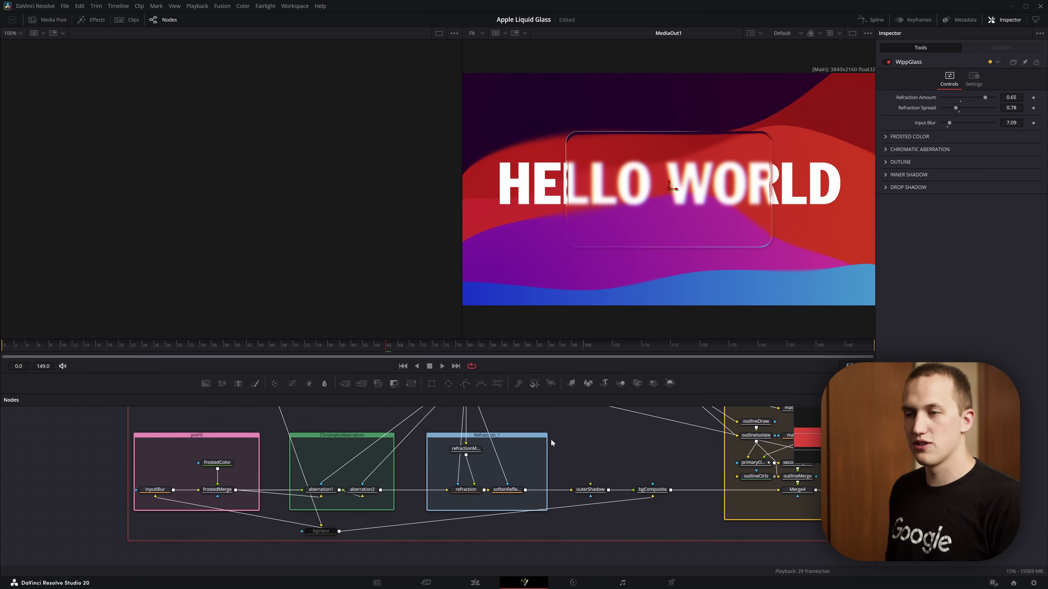